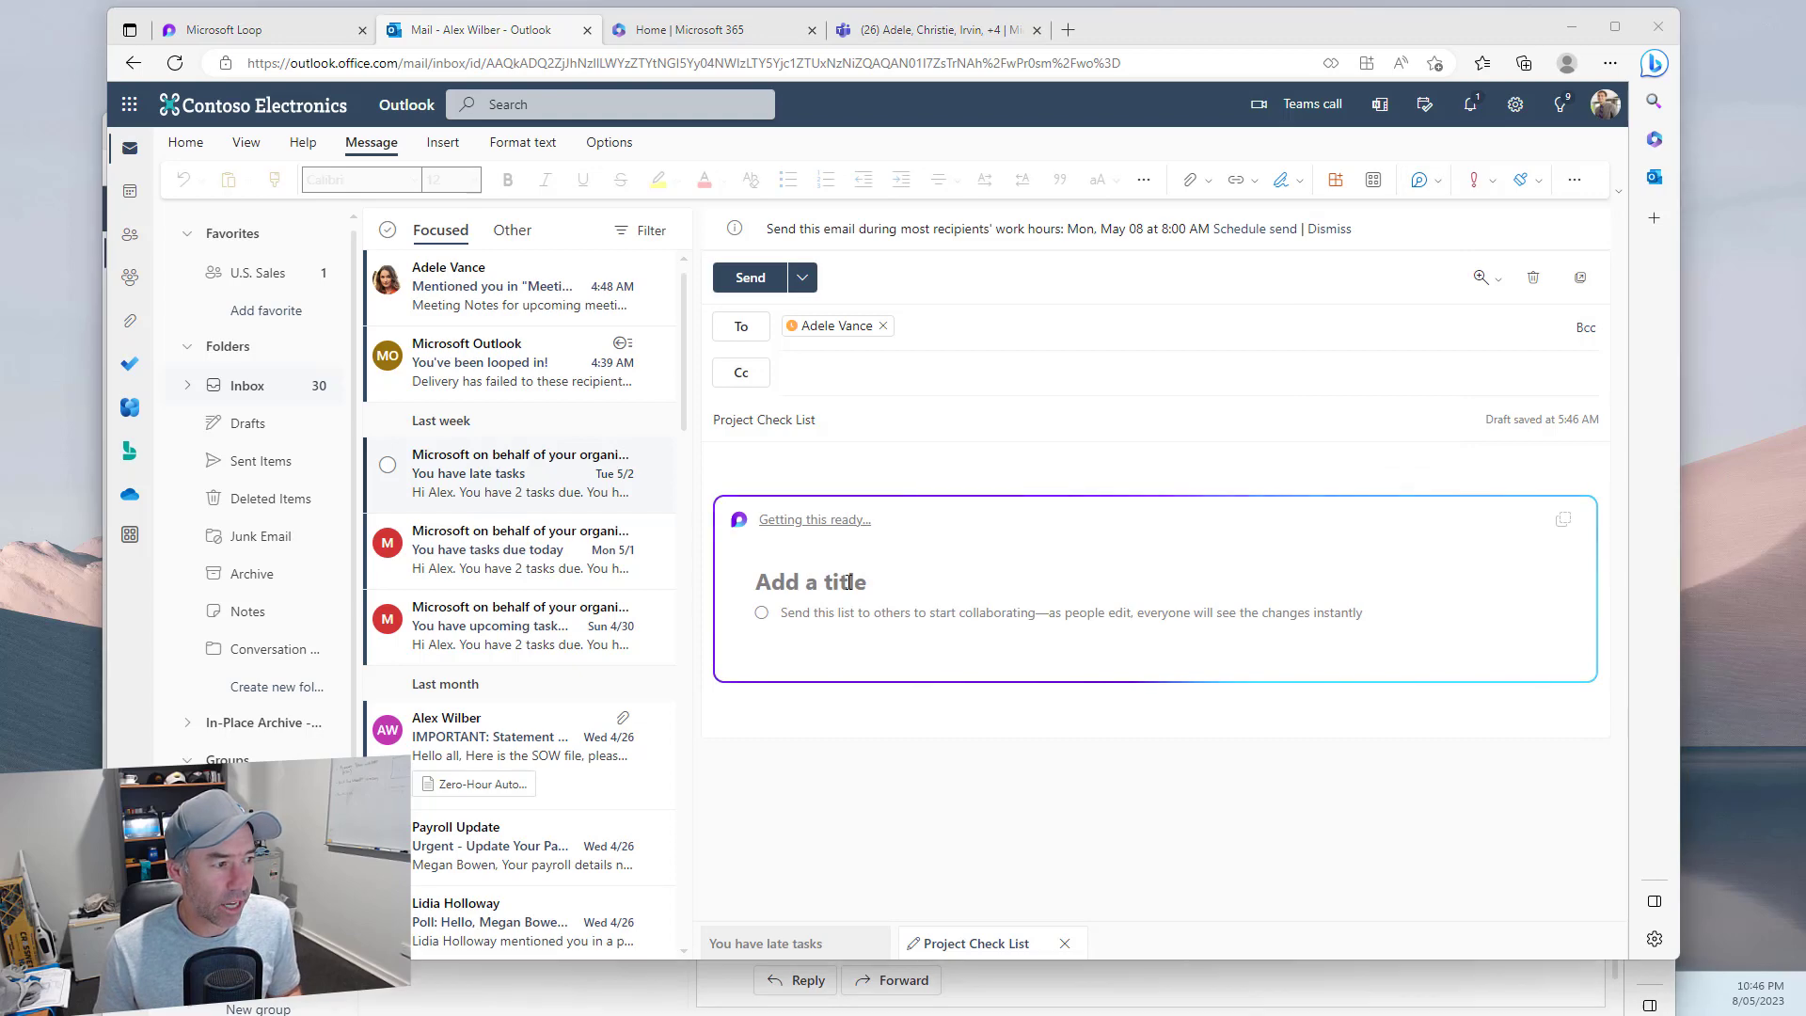
Title the Loop checklist in the email draft "Project Kick Off List"
click(849, 583)
text(Projec)
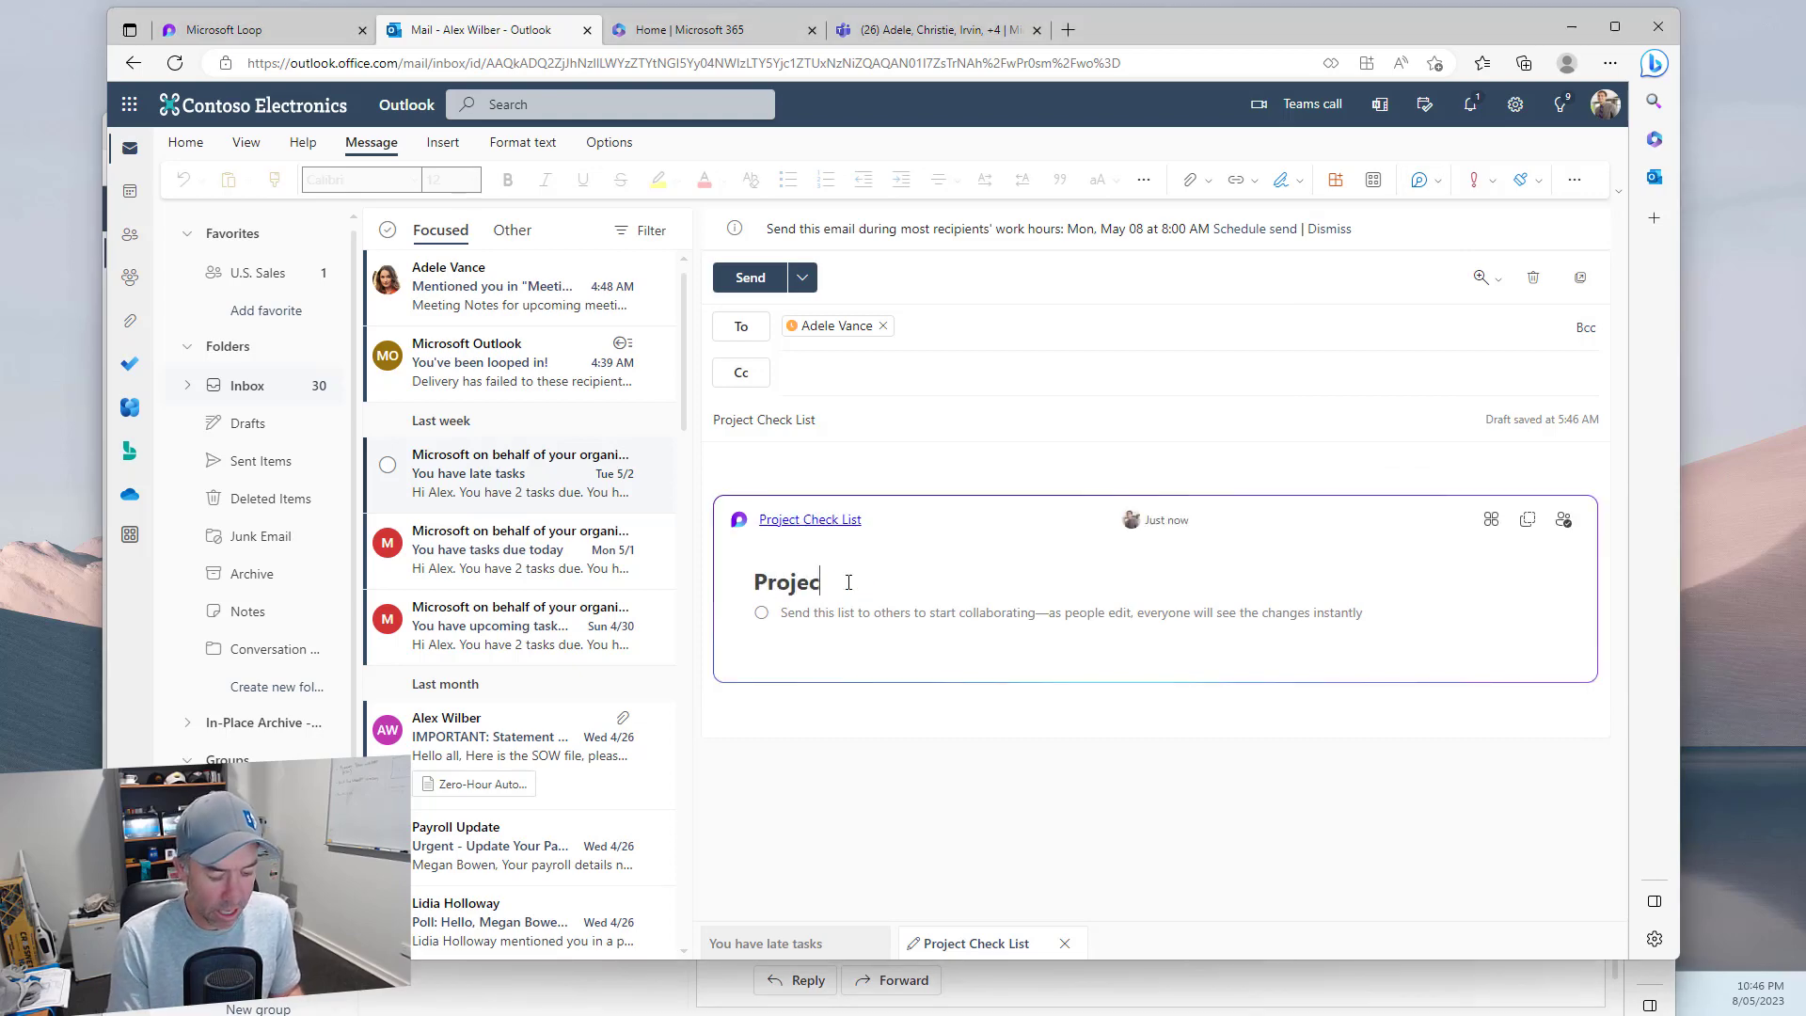
text(t Ki)
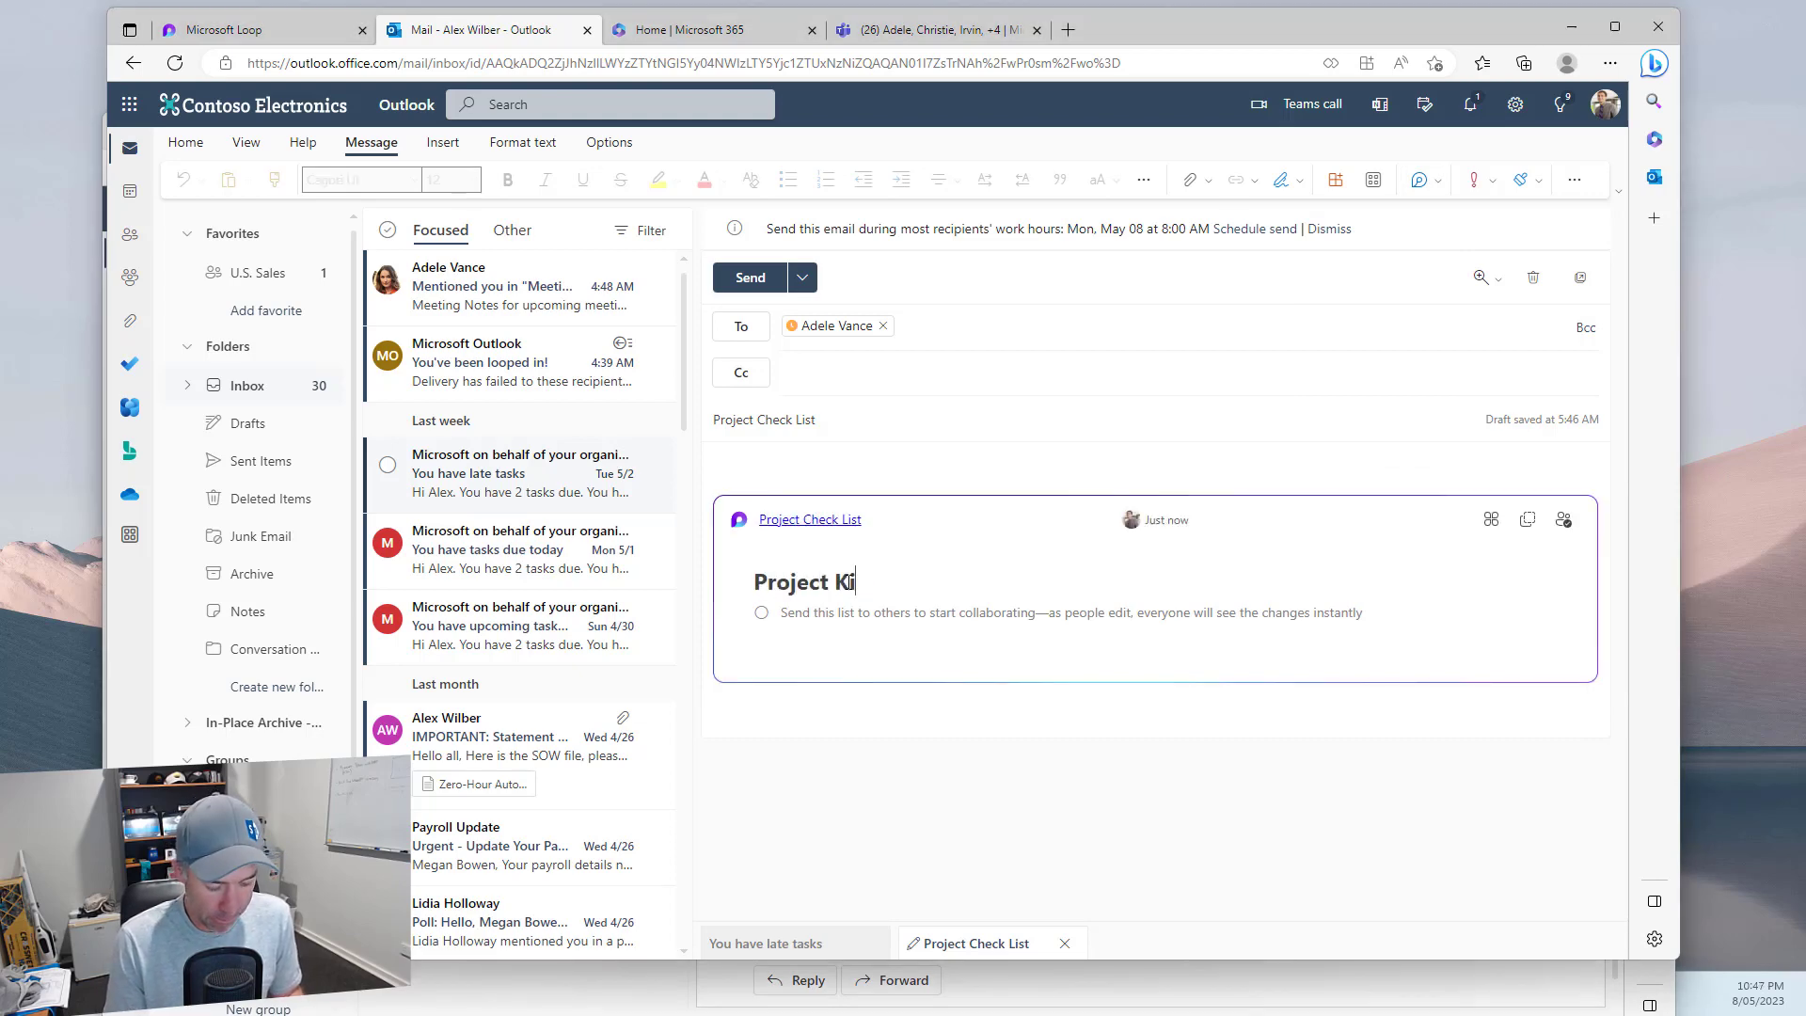
text(ck Off L)
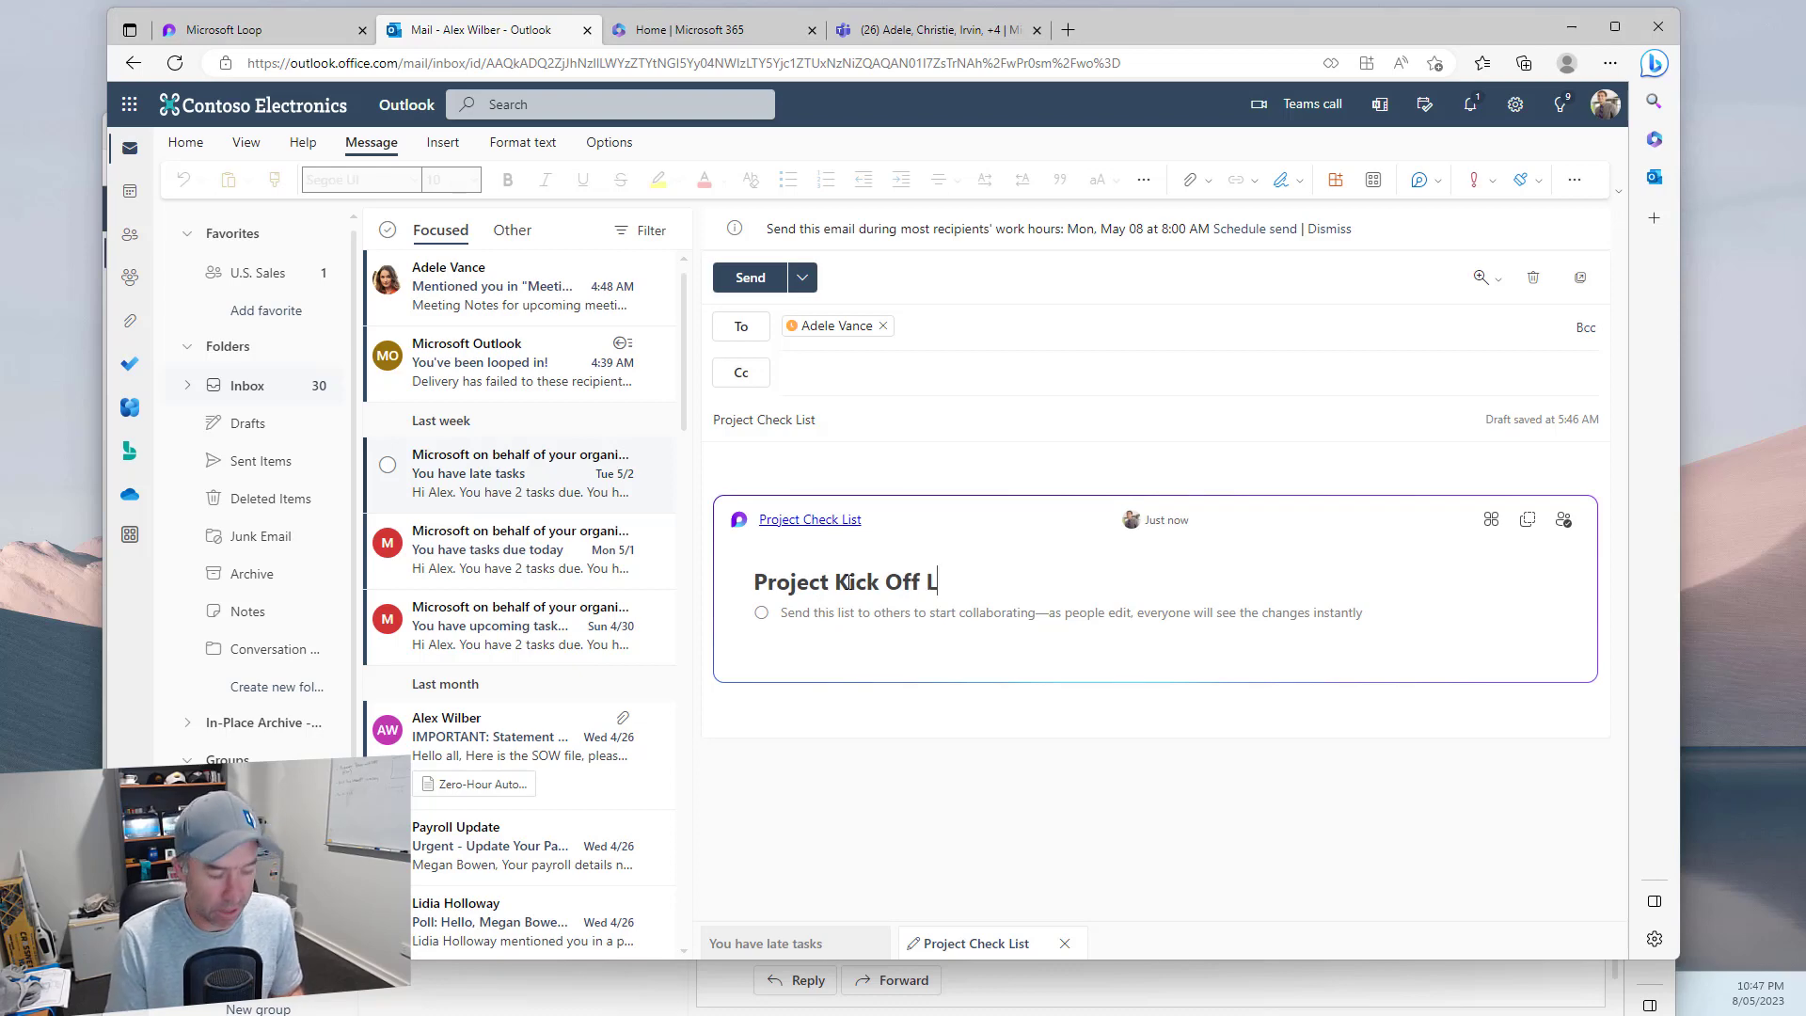
text(ist)
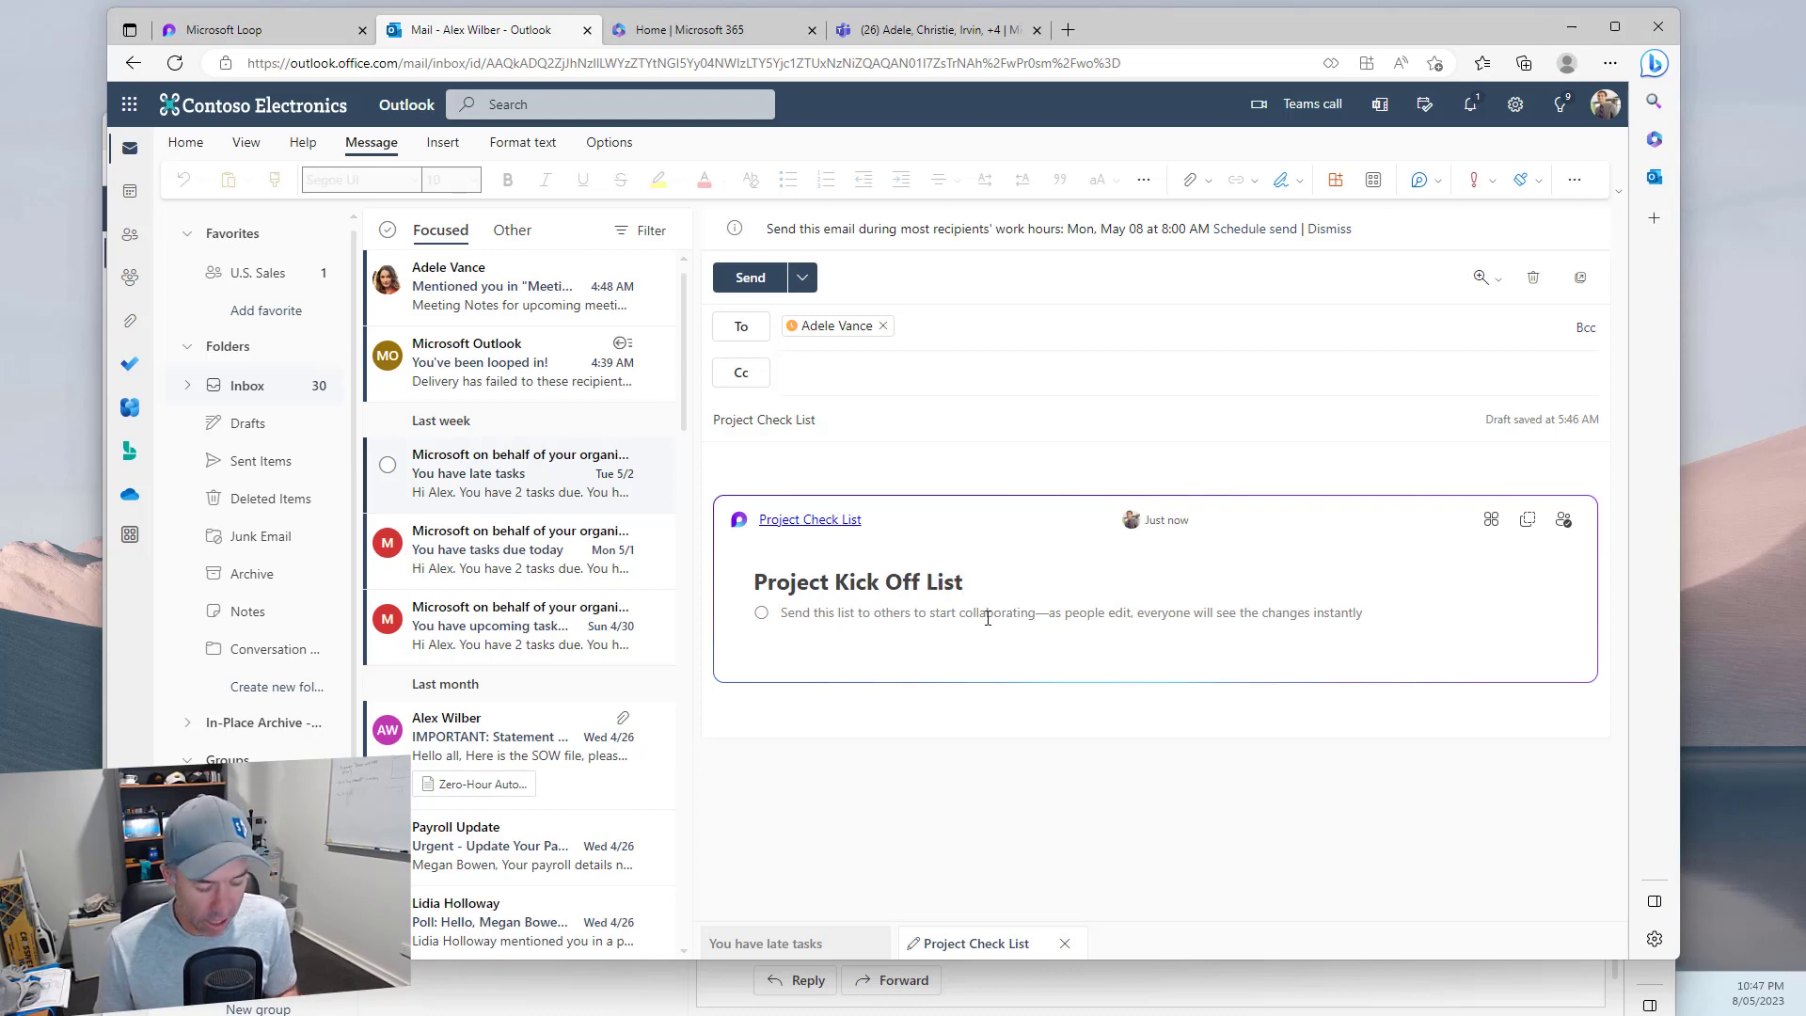
Add the checklist items Schedule kick off meeting, Organize stand up cadence, Get user accounts and Start documentation, and send the email
text(Schedule kick off meeting Organize stand up cadence Get user accounts Start documentation)
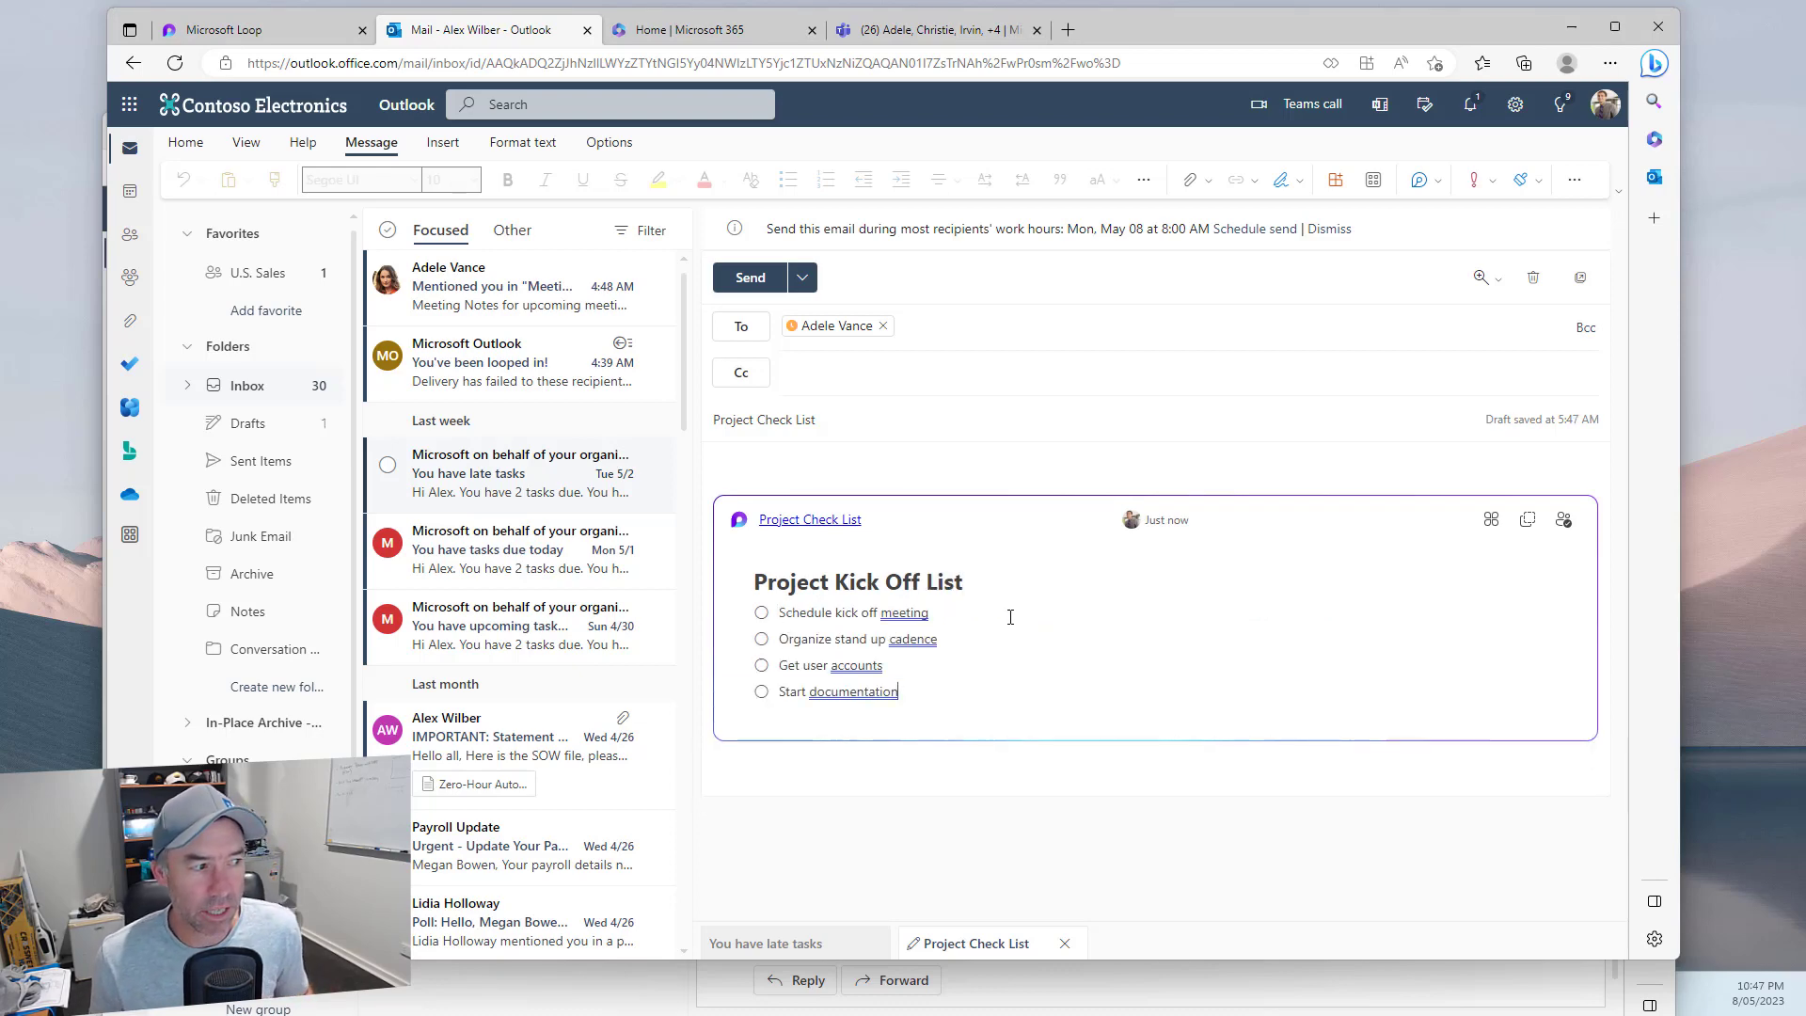
click(748, 280)
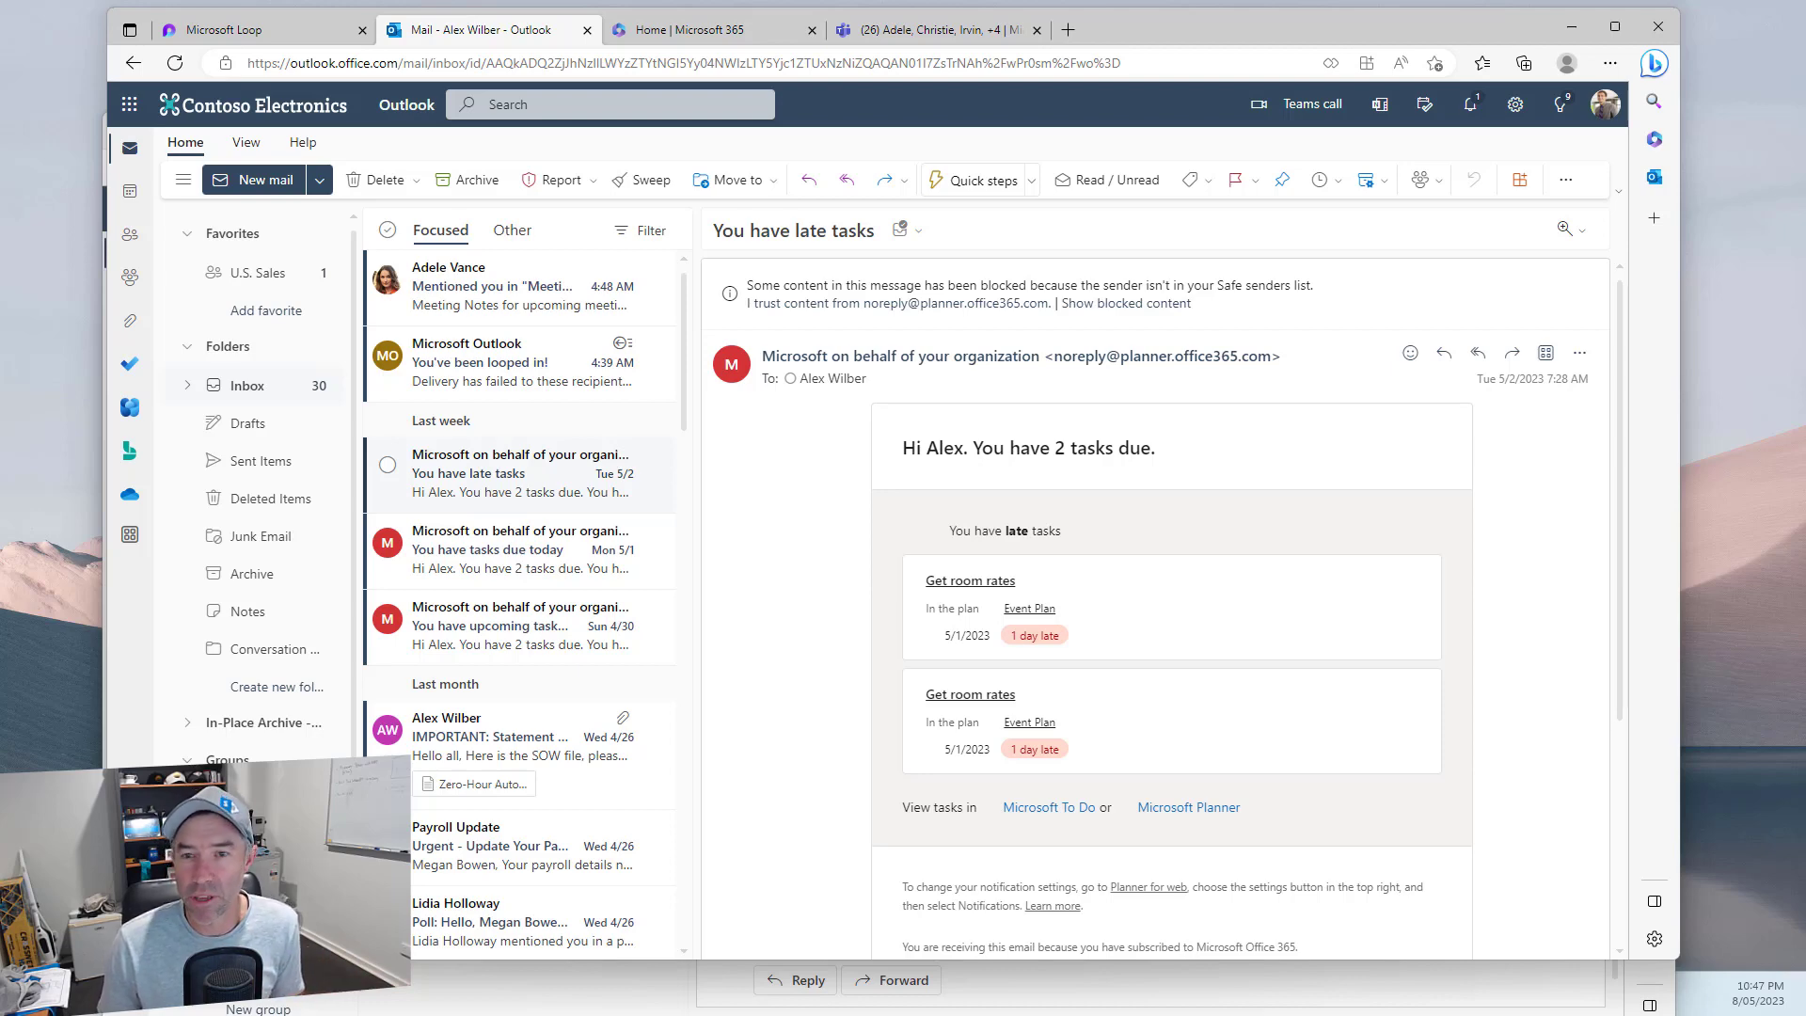
View the received Project Check List email in the recipient's mailbox window, and move that window out of the way
key(super+shift+Left)
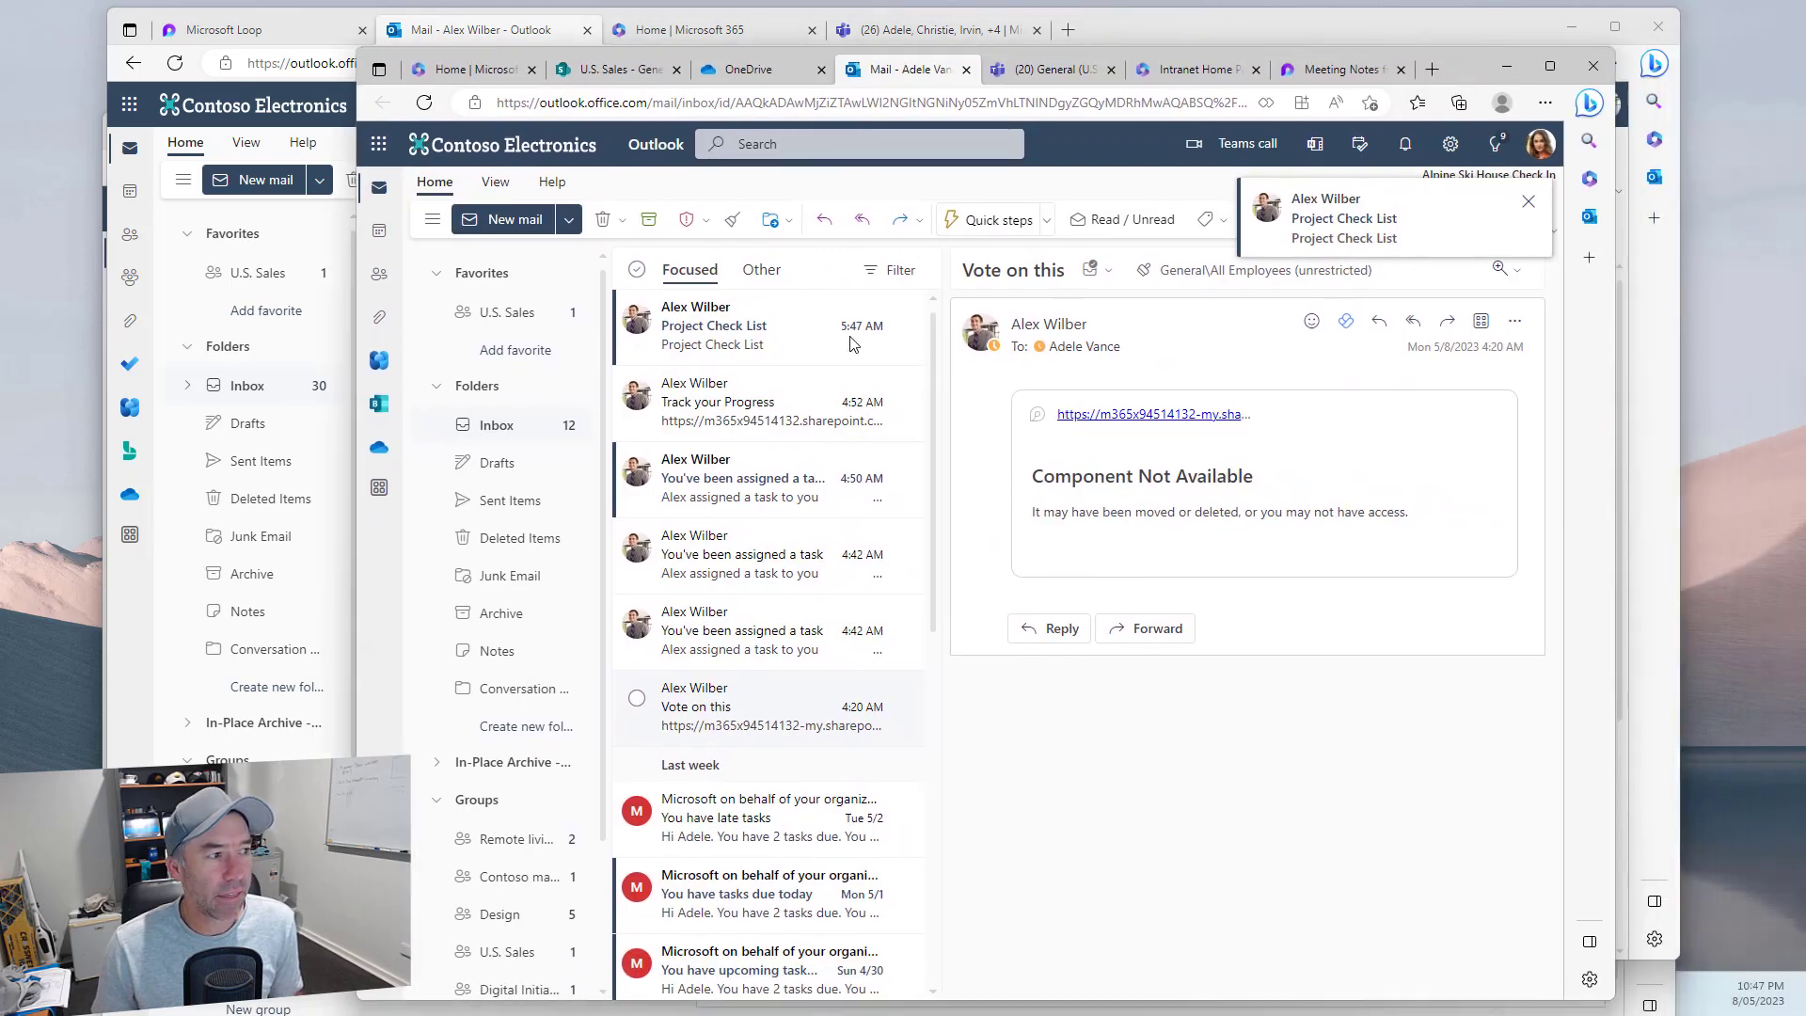
click(741, 345)
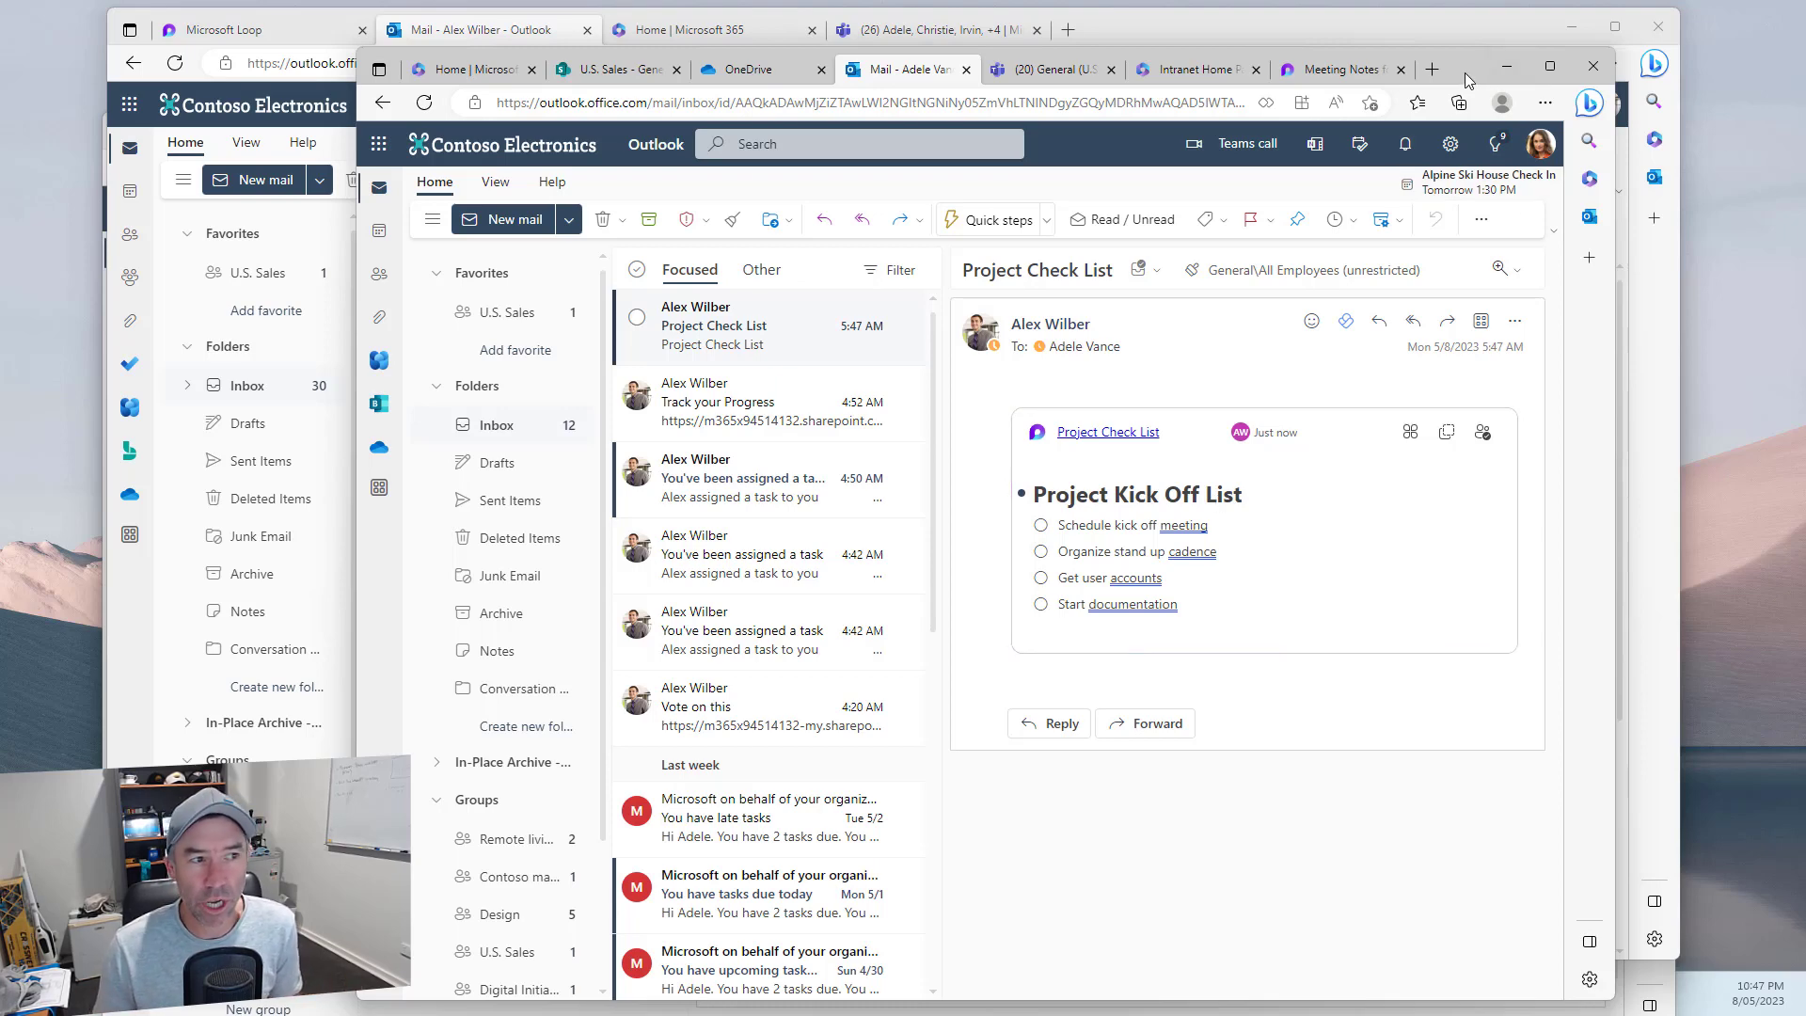
drag(1465, 71, 1805, 244)
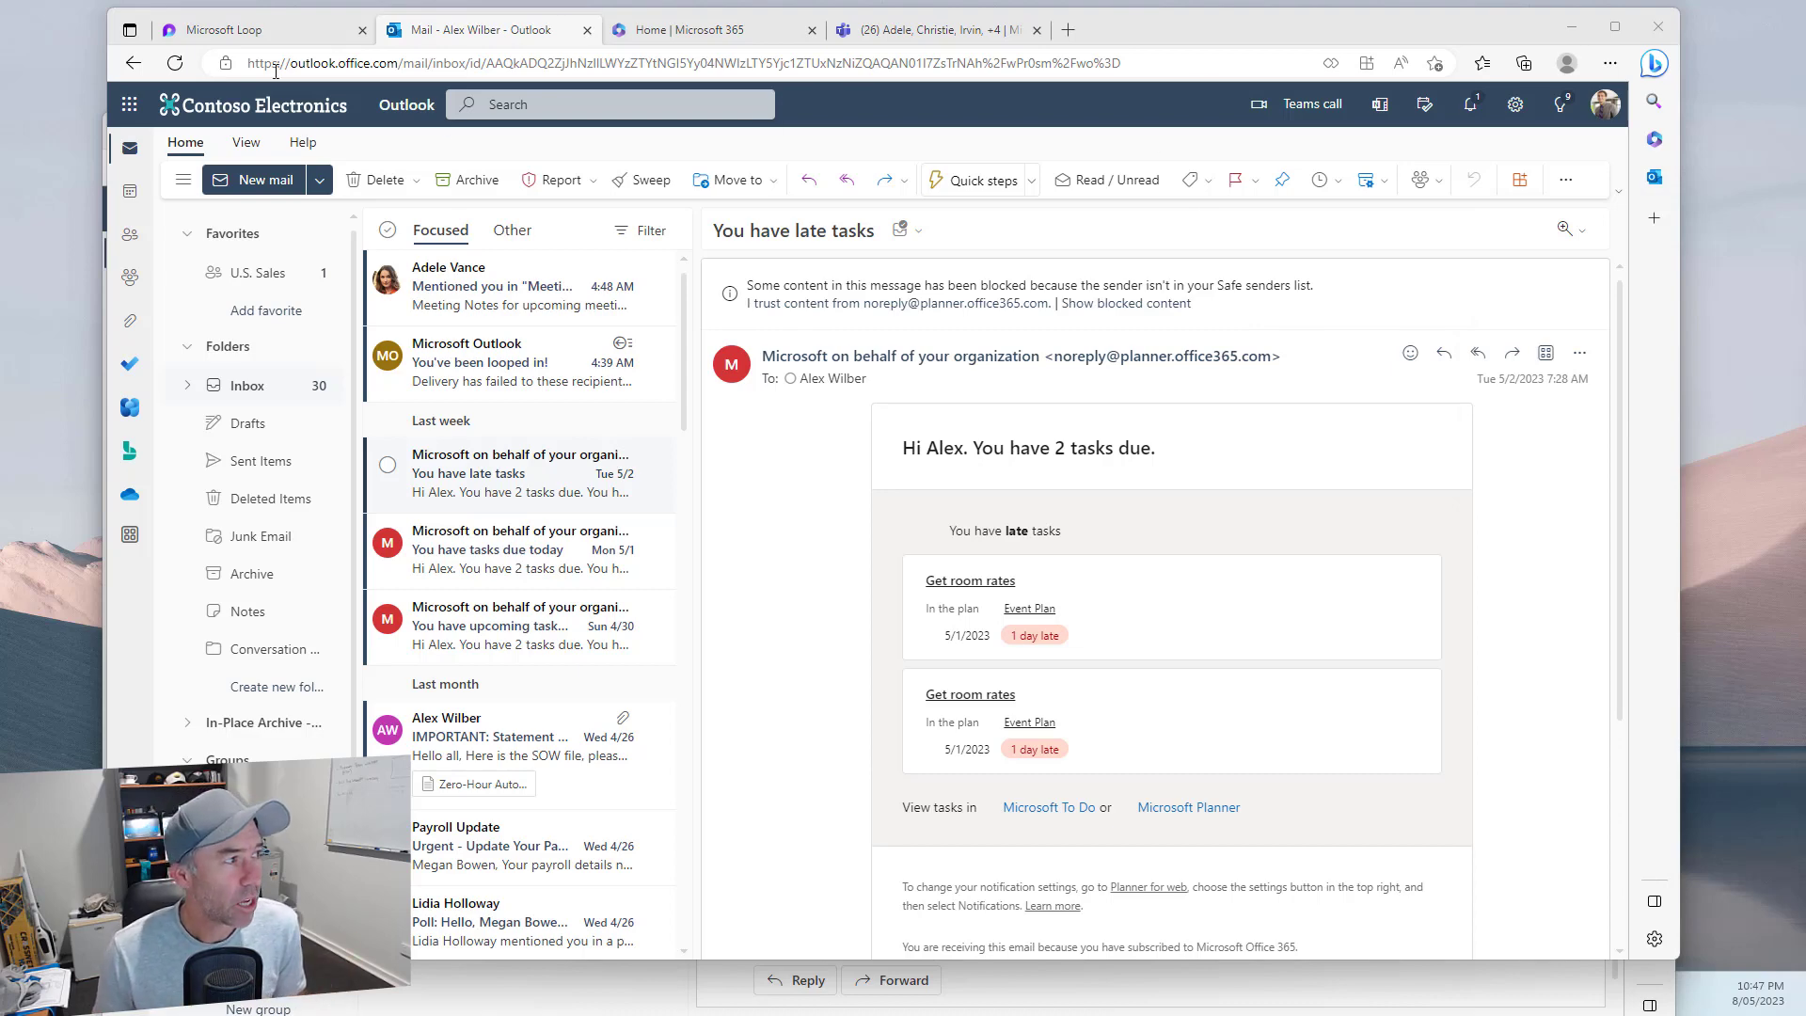
Switch to the Microsoft 365 home page and open the OneDrive folder that stores the Project Check List component
click(666, 36)
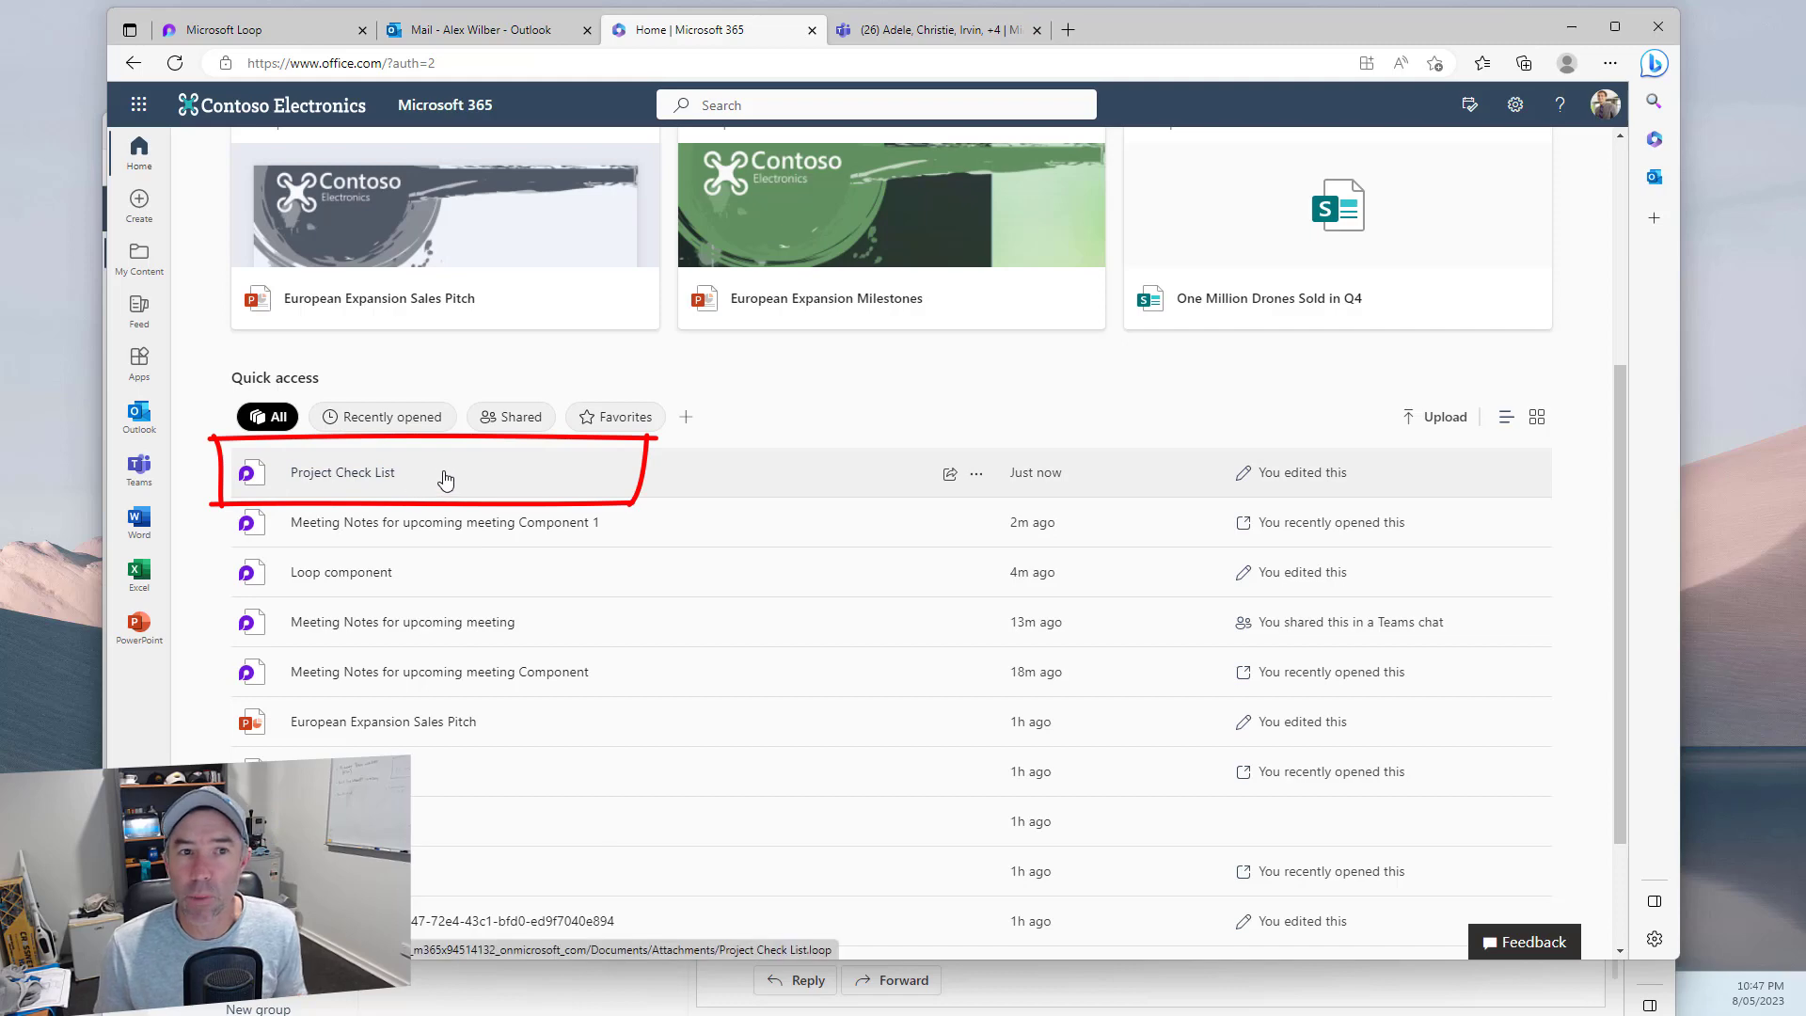
click(977, 473)
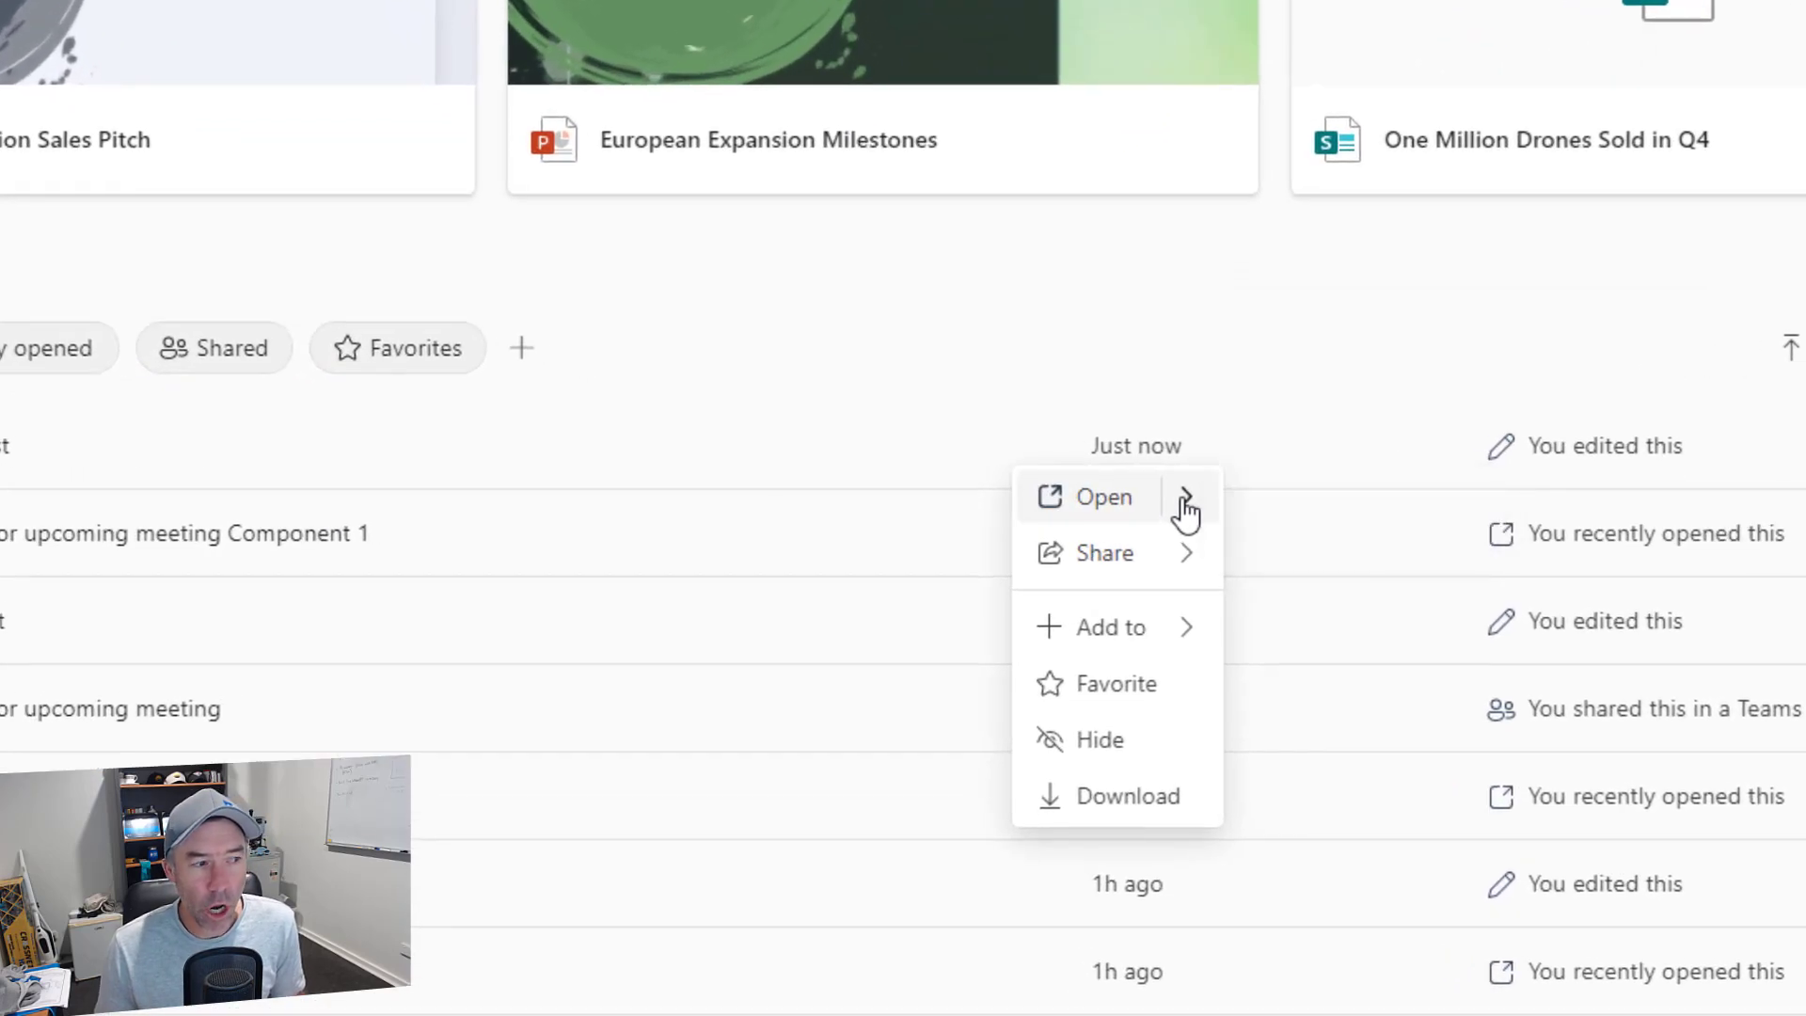
click(1185, 498)
click(1345, 504)
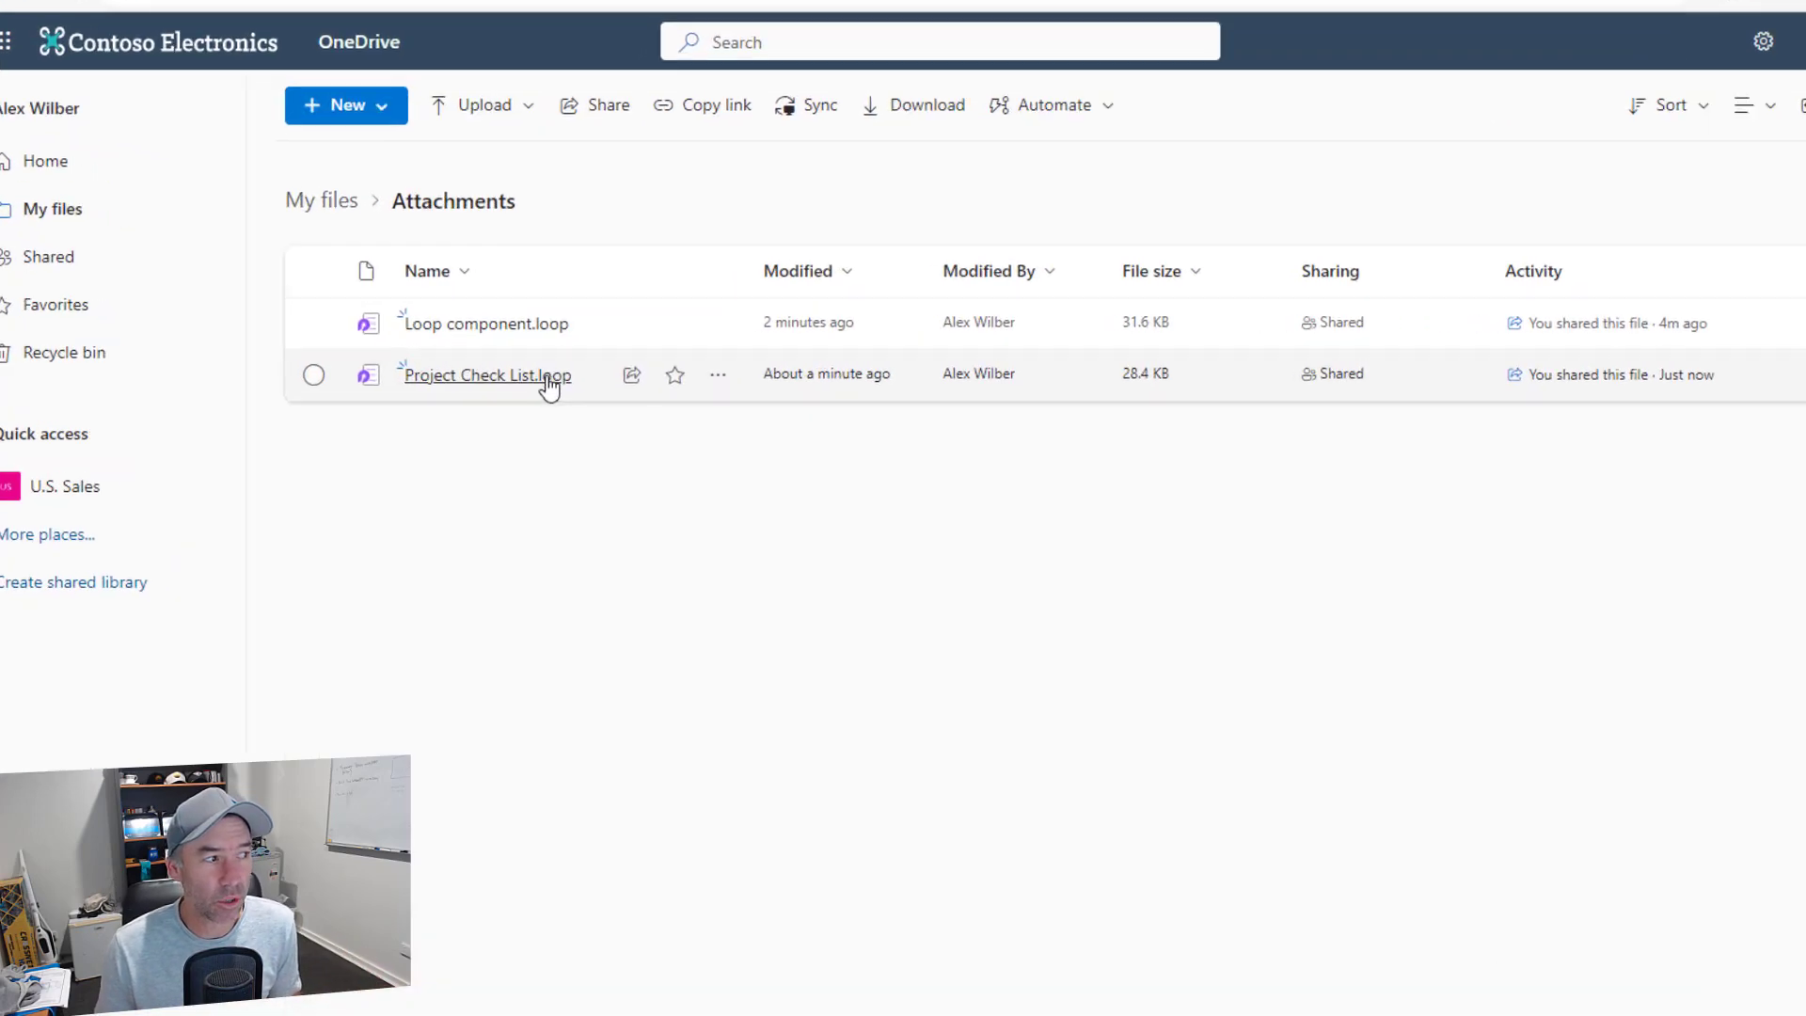
mouse_move(551, 381)
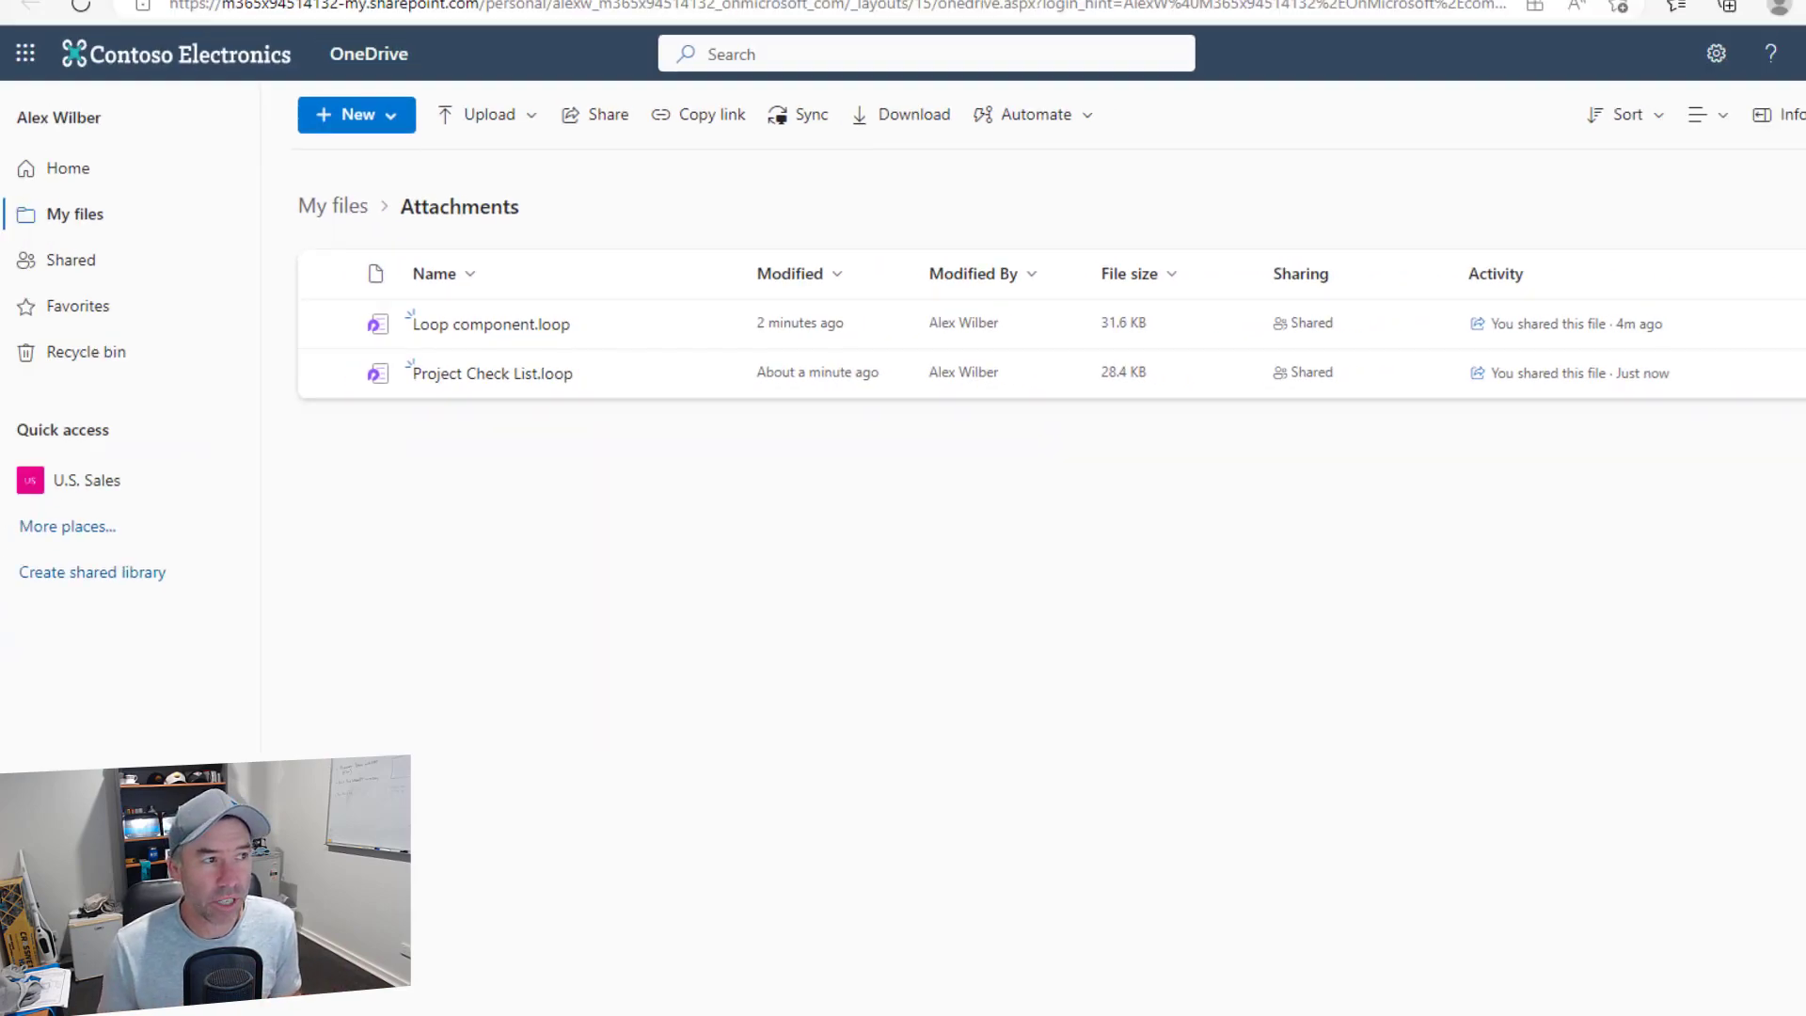
Switch to Microsoft Teams and start a new chat with the colleague who received the checklist email
click(1157, 29)
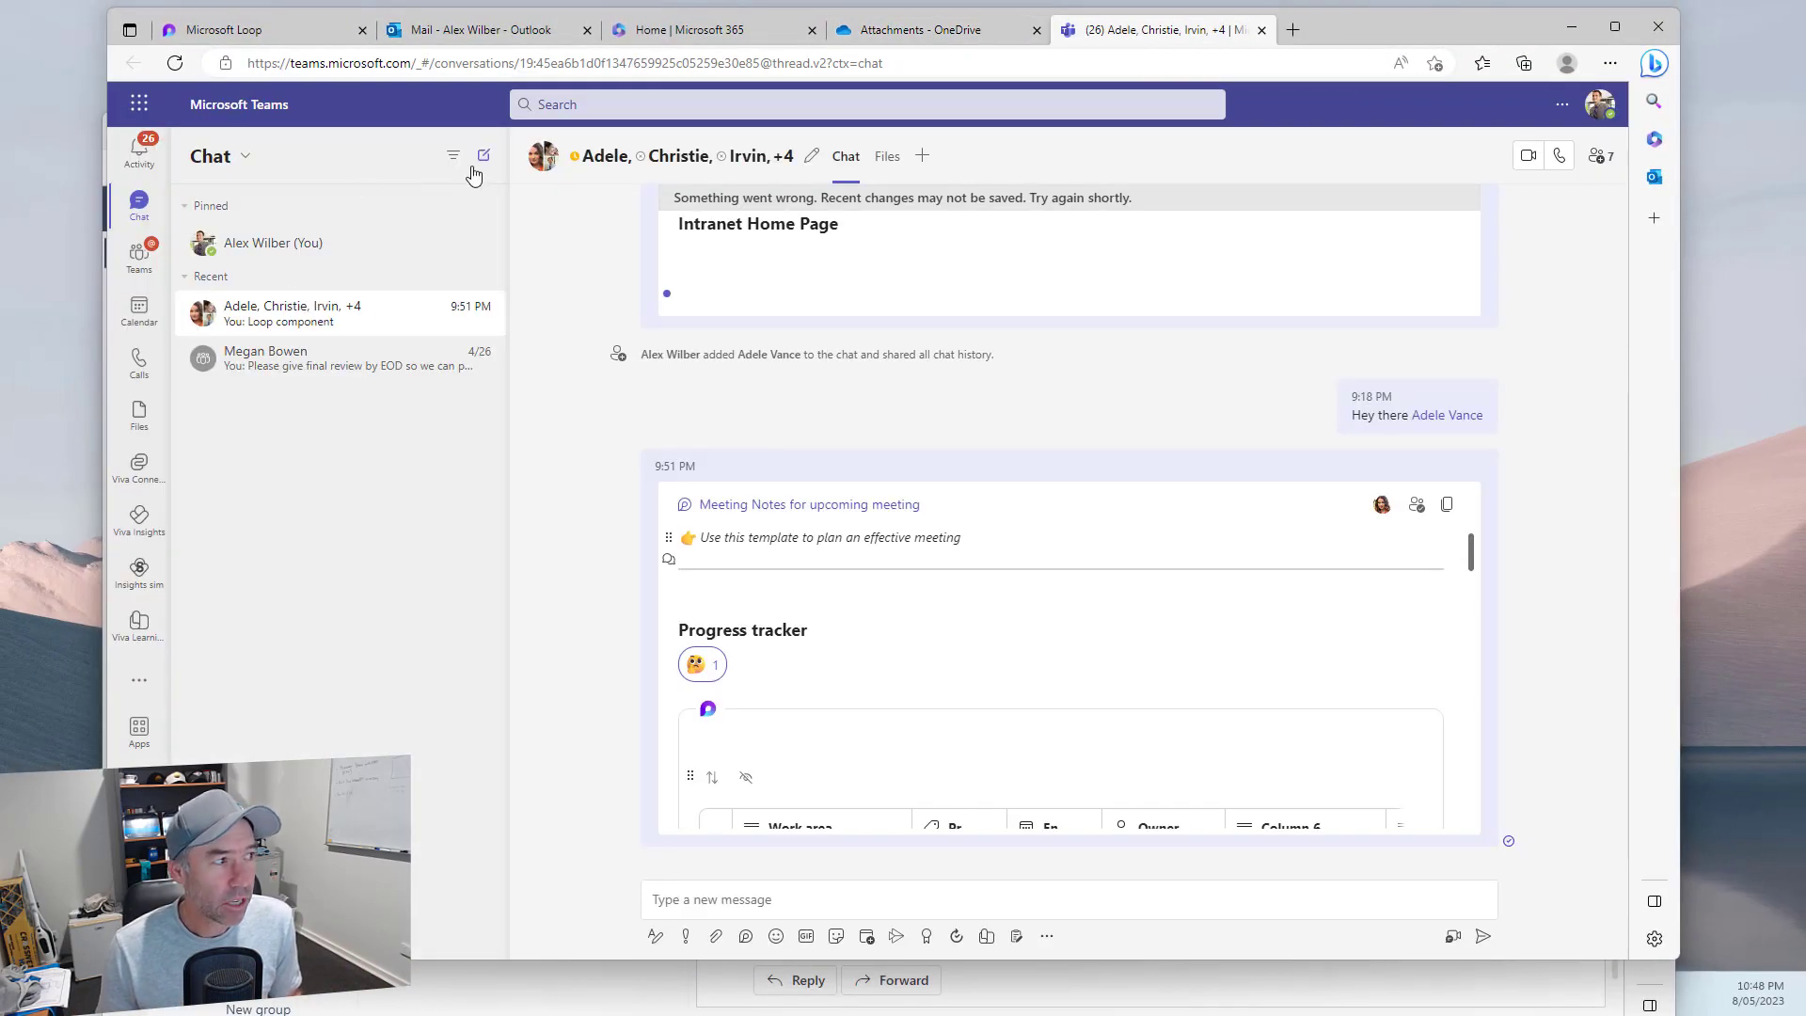
key(alt+n)
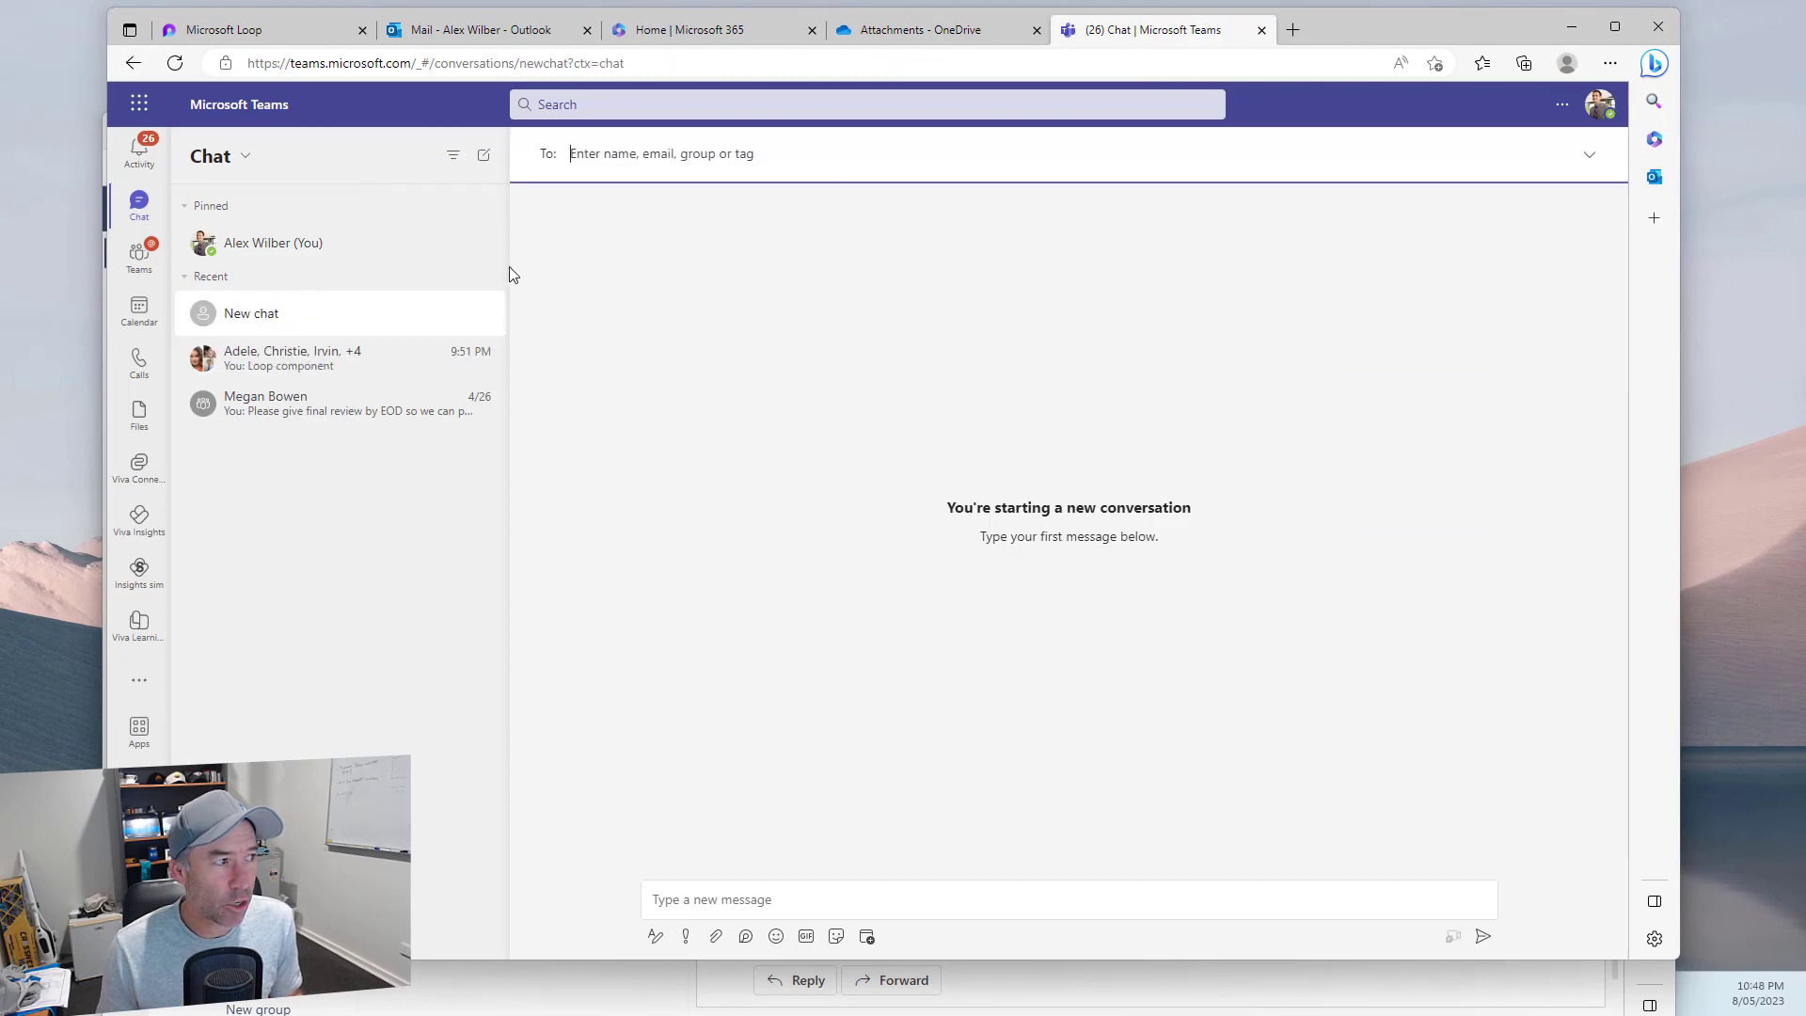
text(adele)
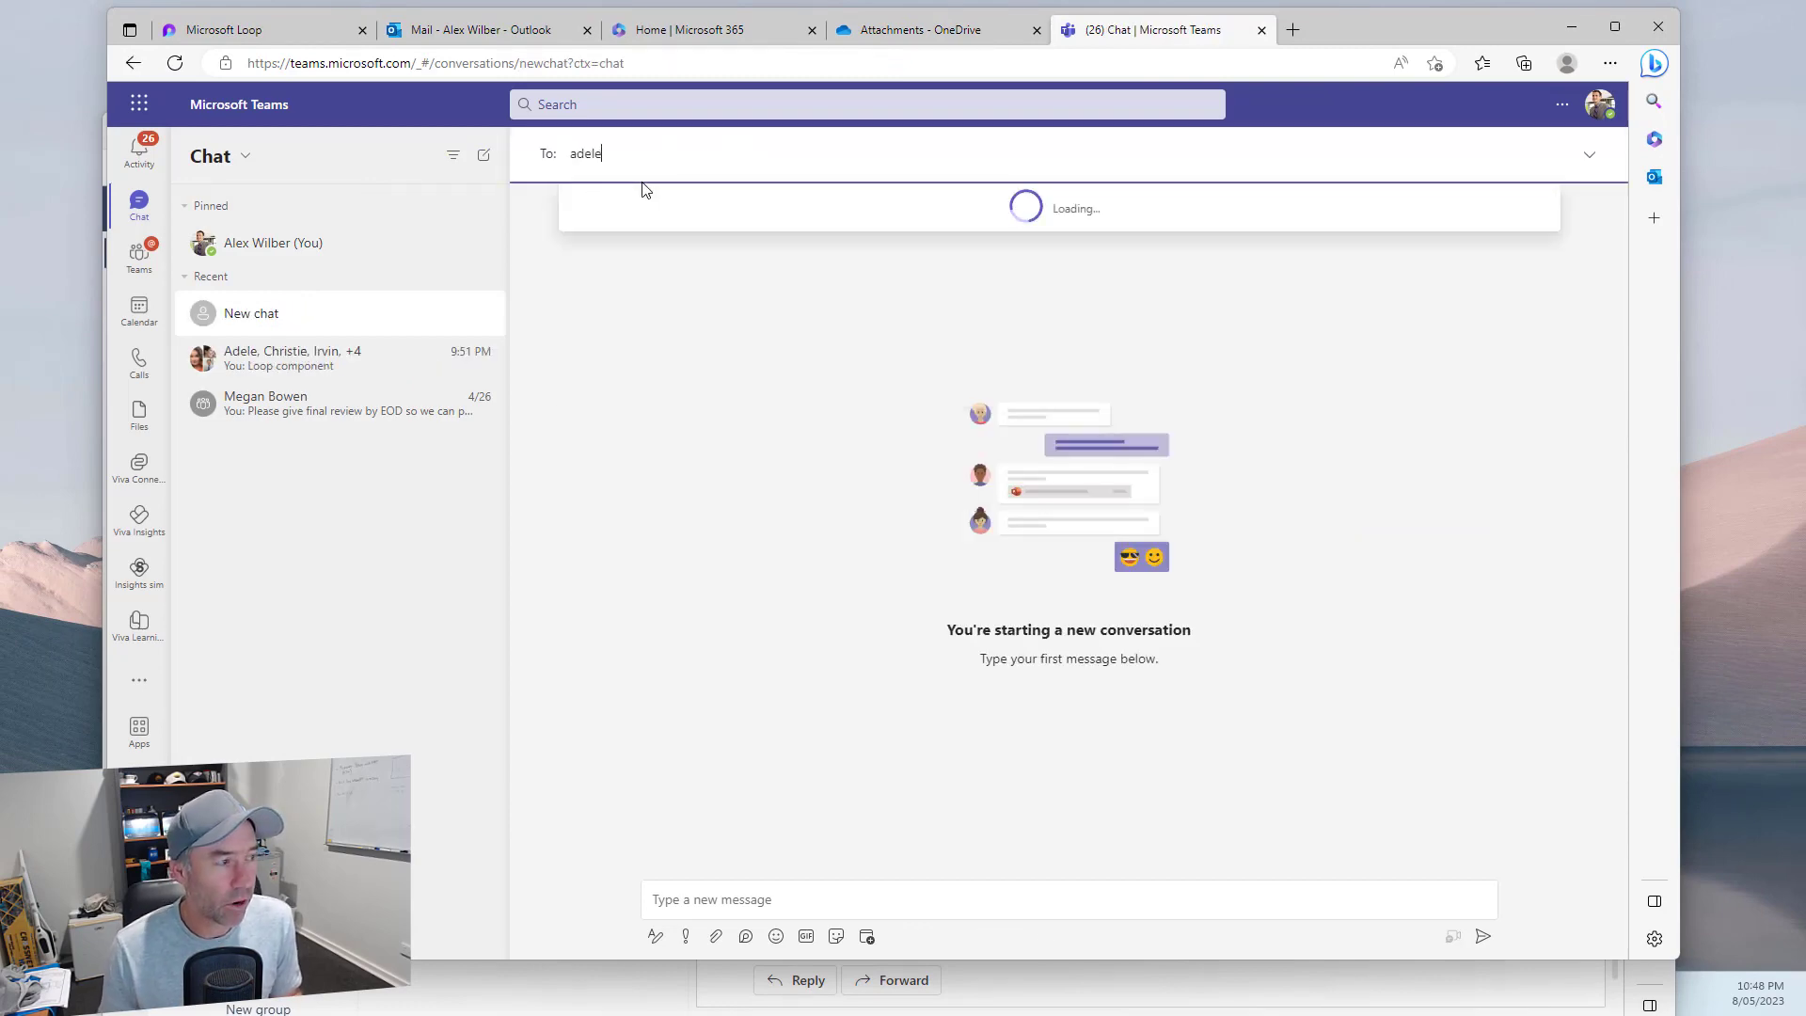
key(Return)
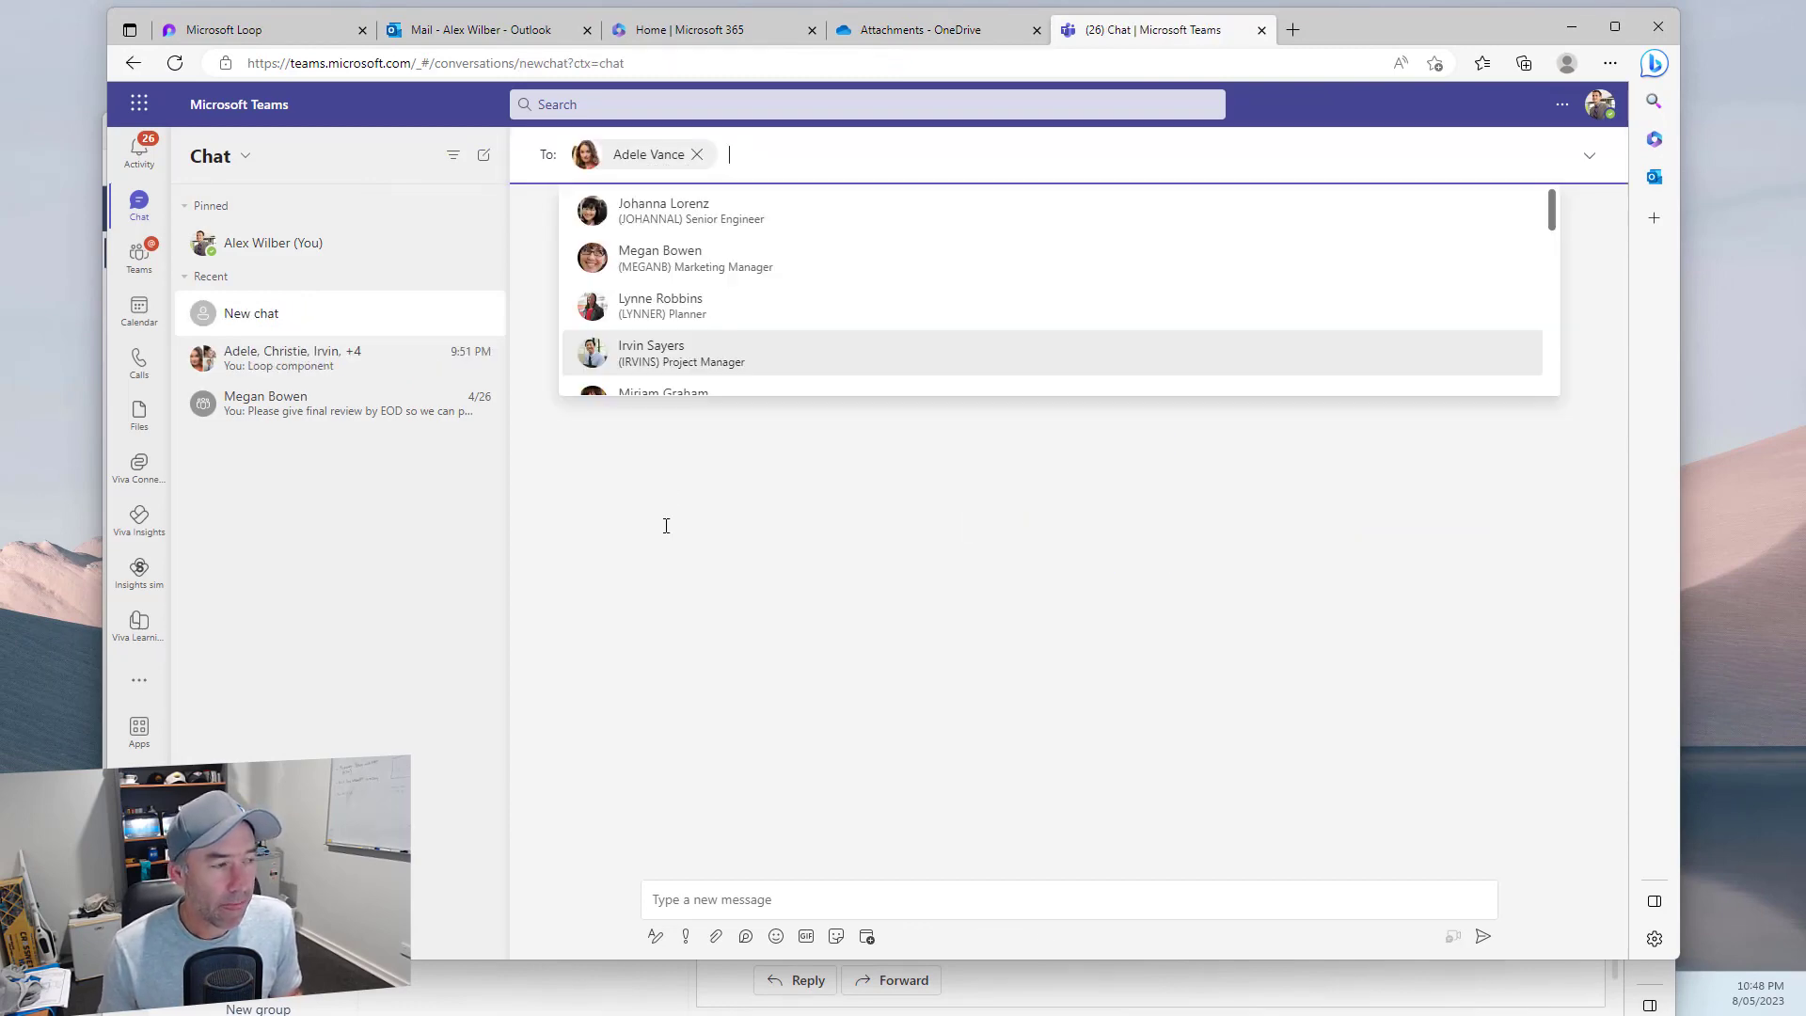
Insert a Discussion topics Loop component in the chat message and title it "Discussion Topics"
click(742, 936)
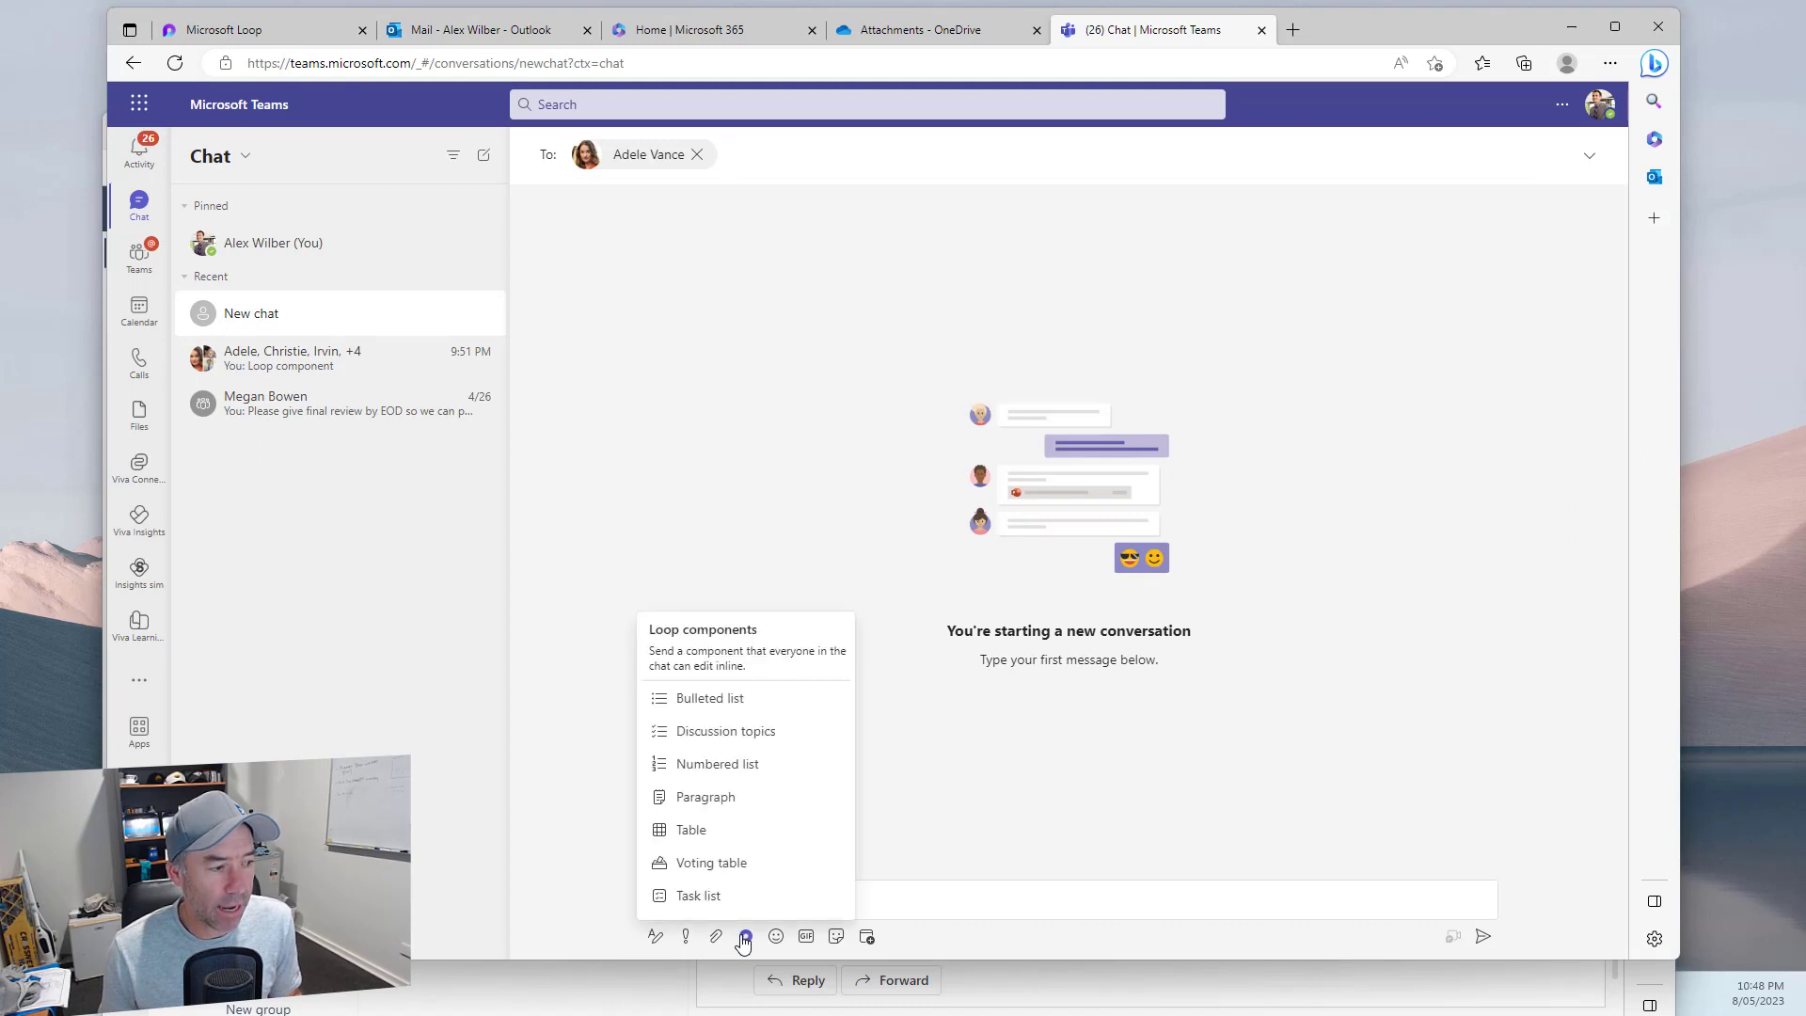
click(746, 936)
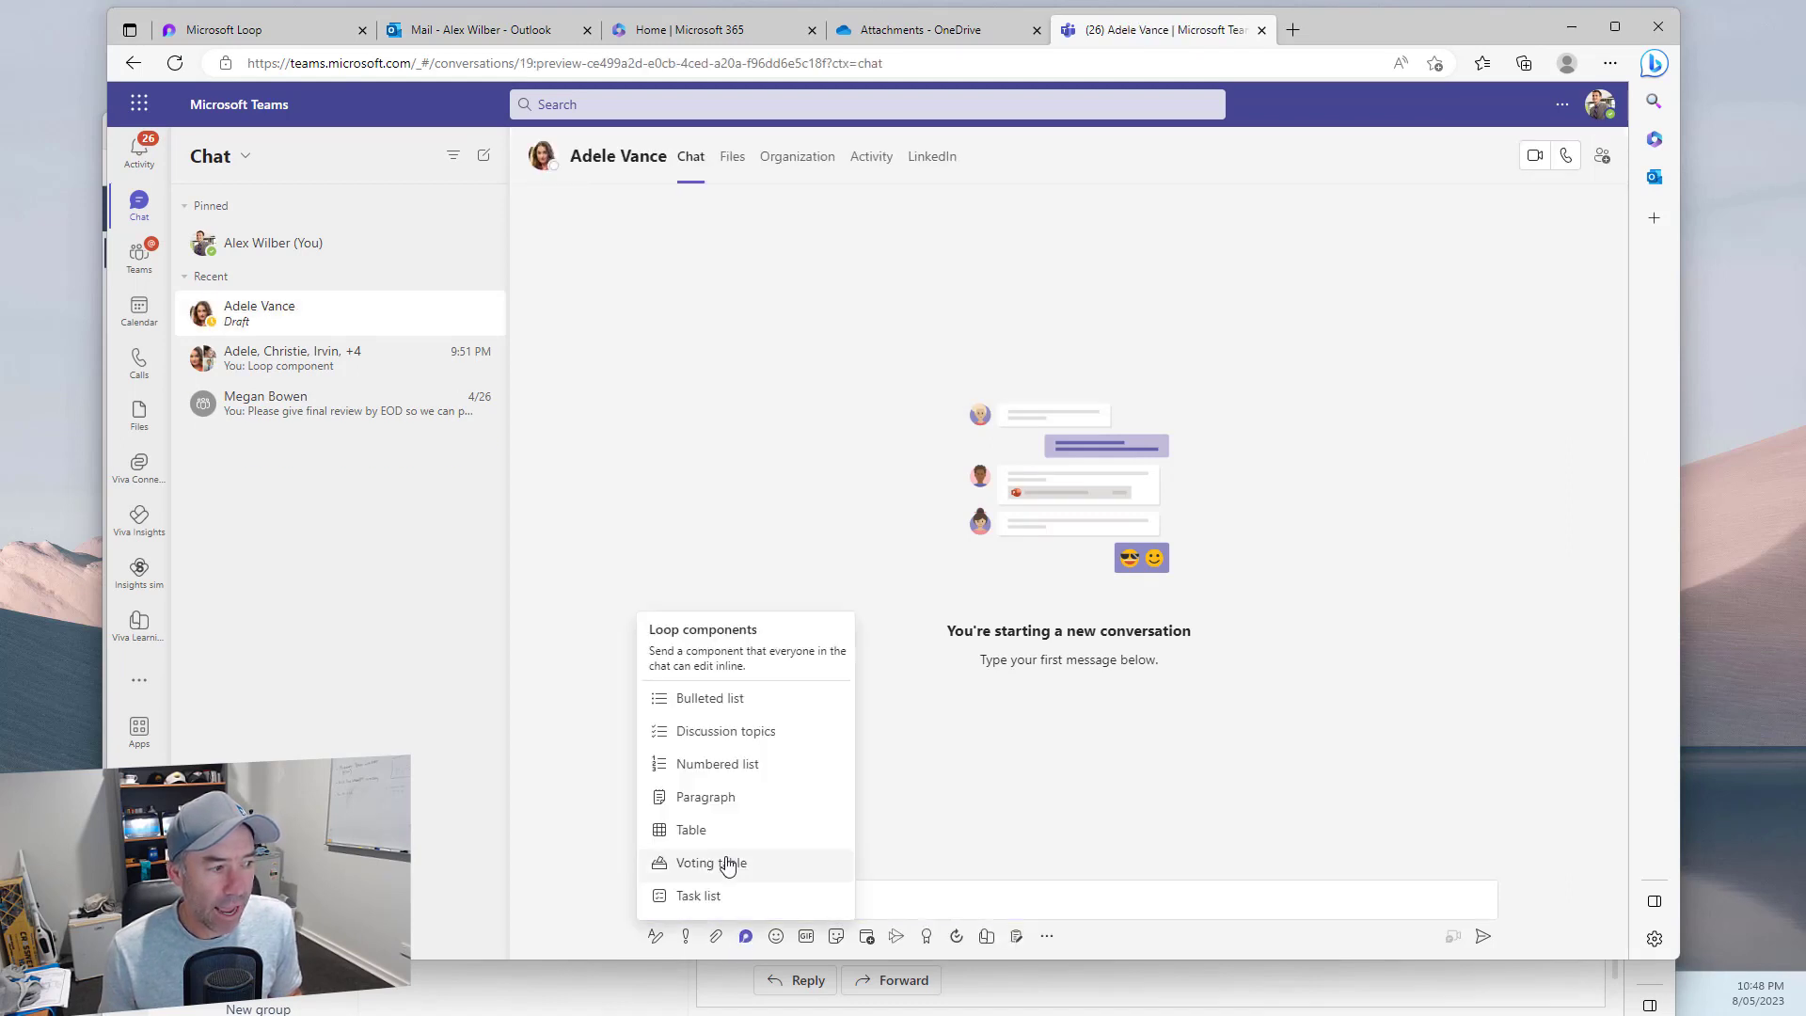
click(697, 734)
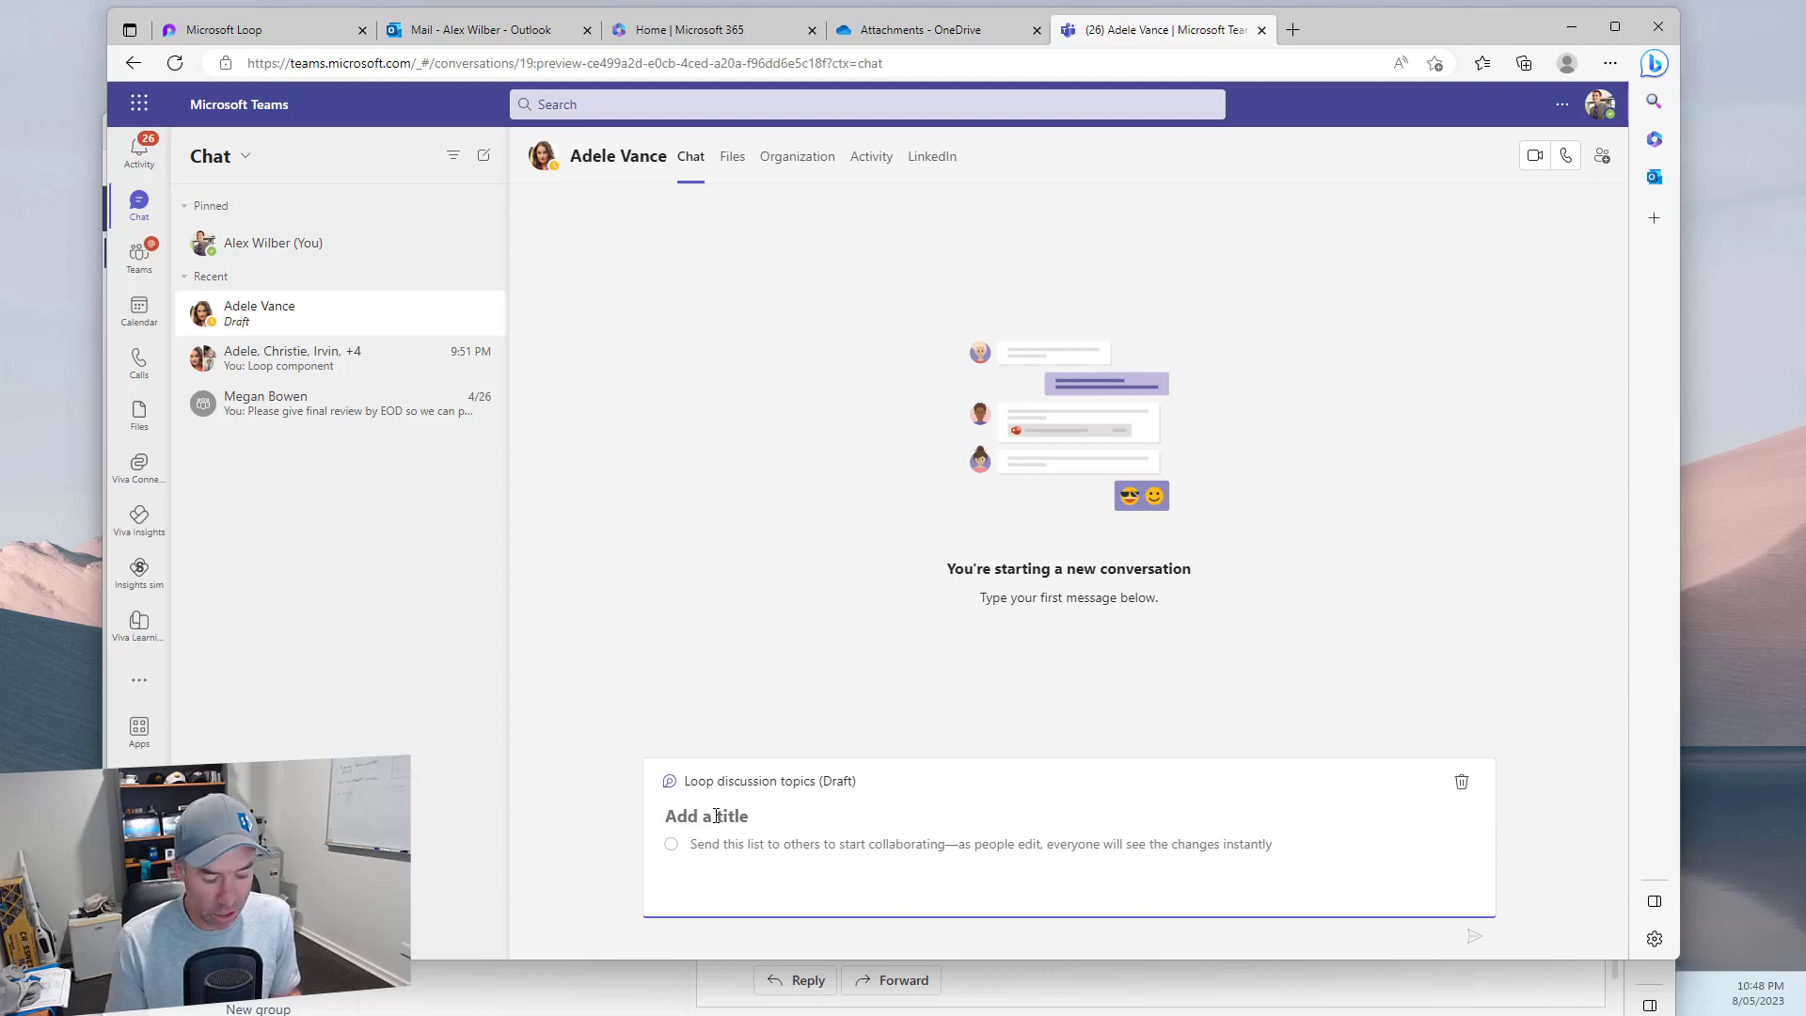
text(Discussion Topics )
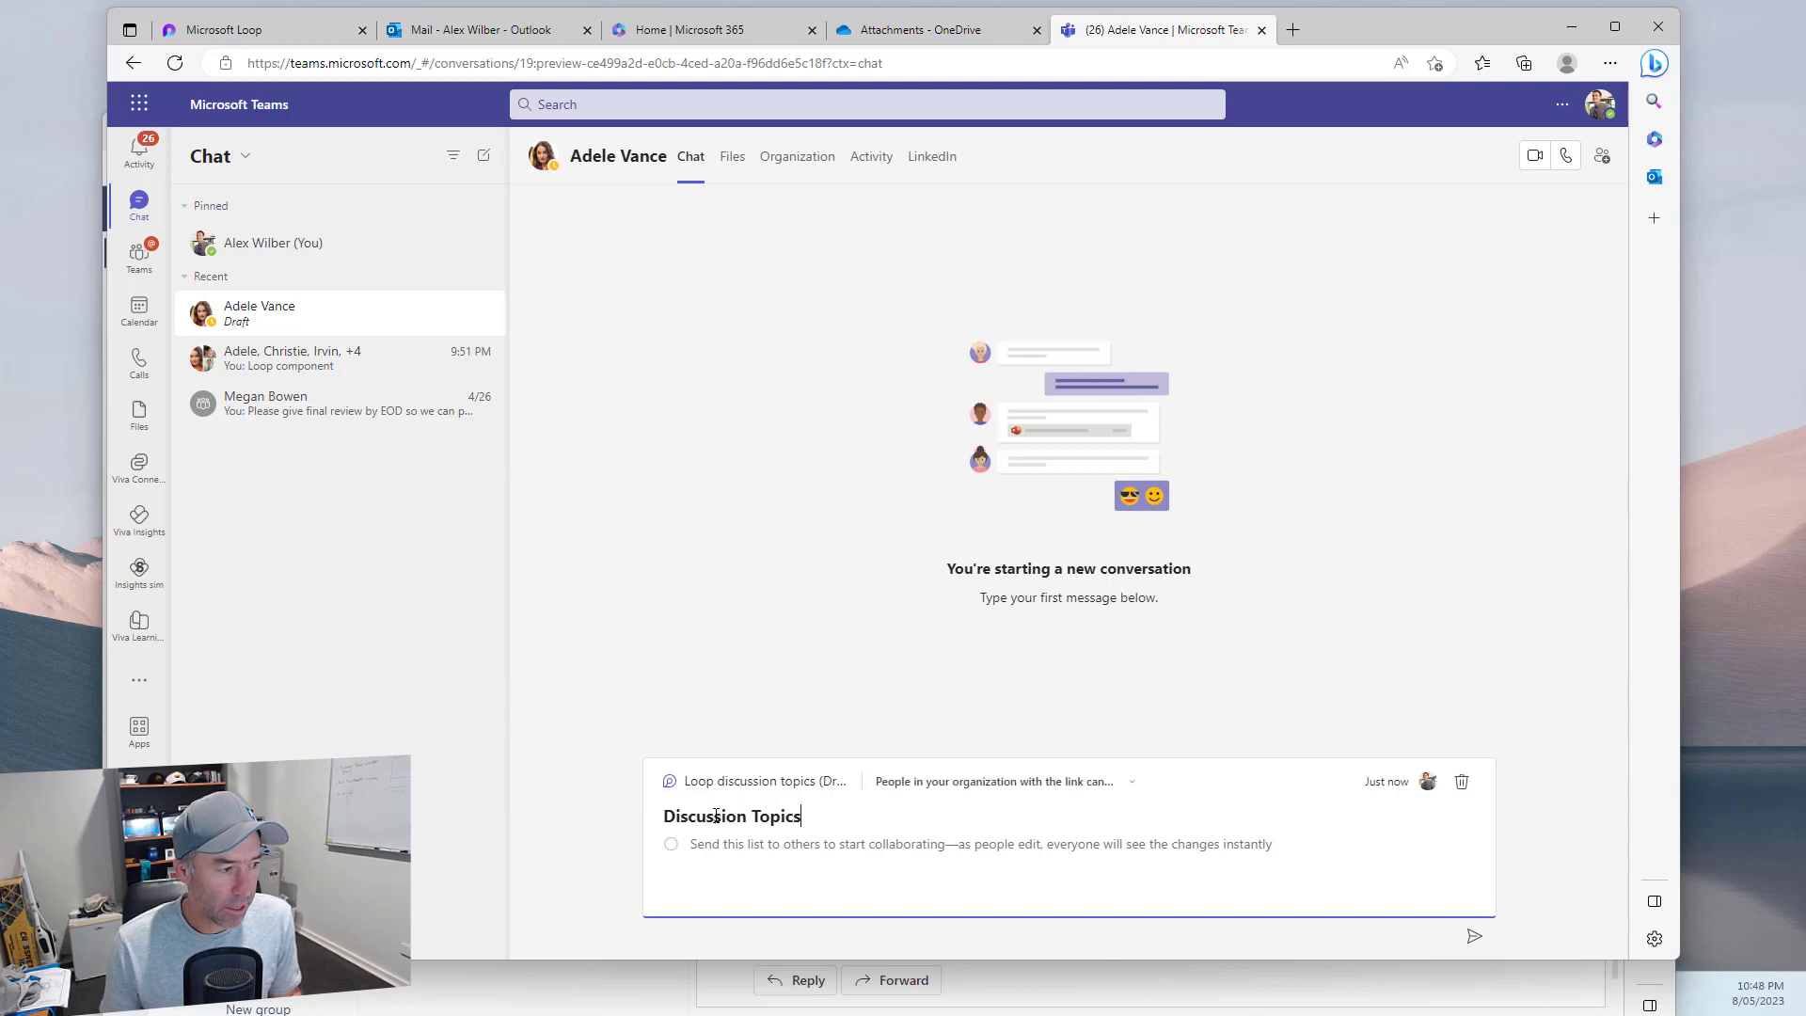
Add the topics Executive Sponsors, Key stakeholders and Purpose of the Intranet to the Loop component, and send it in the chat
text(Executive Spo)
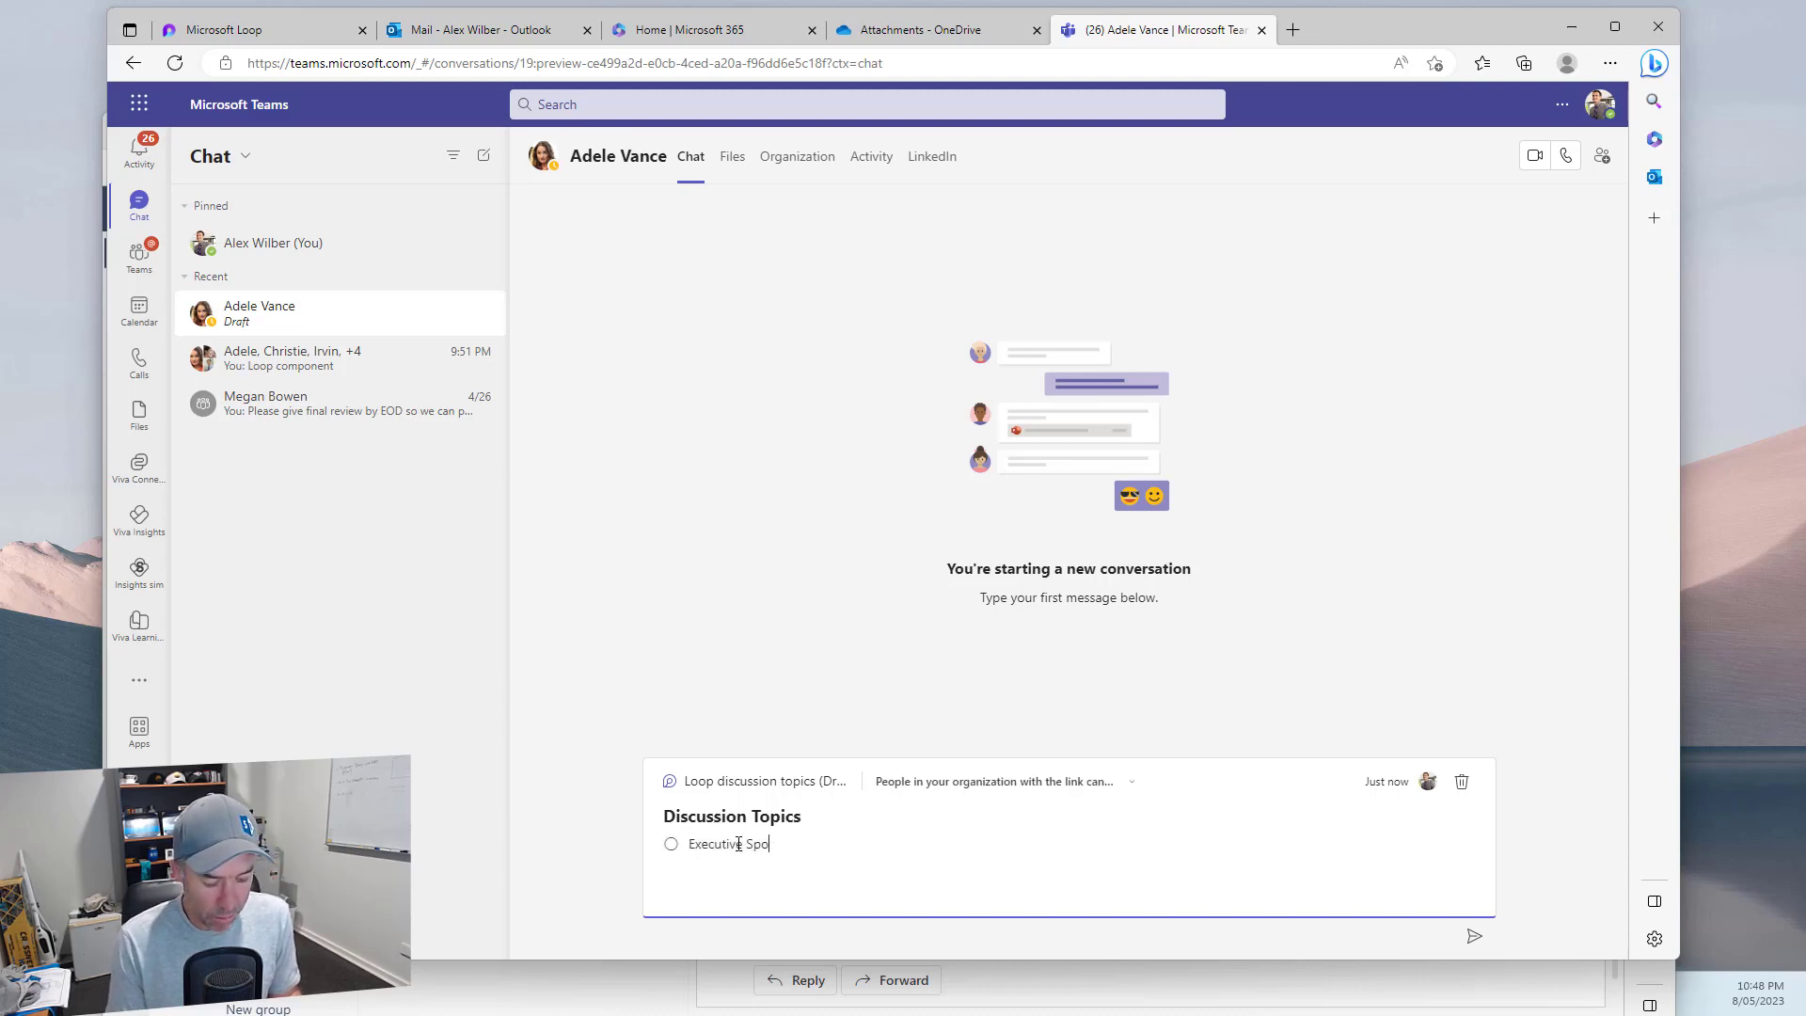
text(nsors)
key(Return)
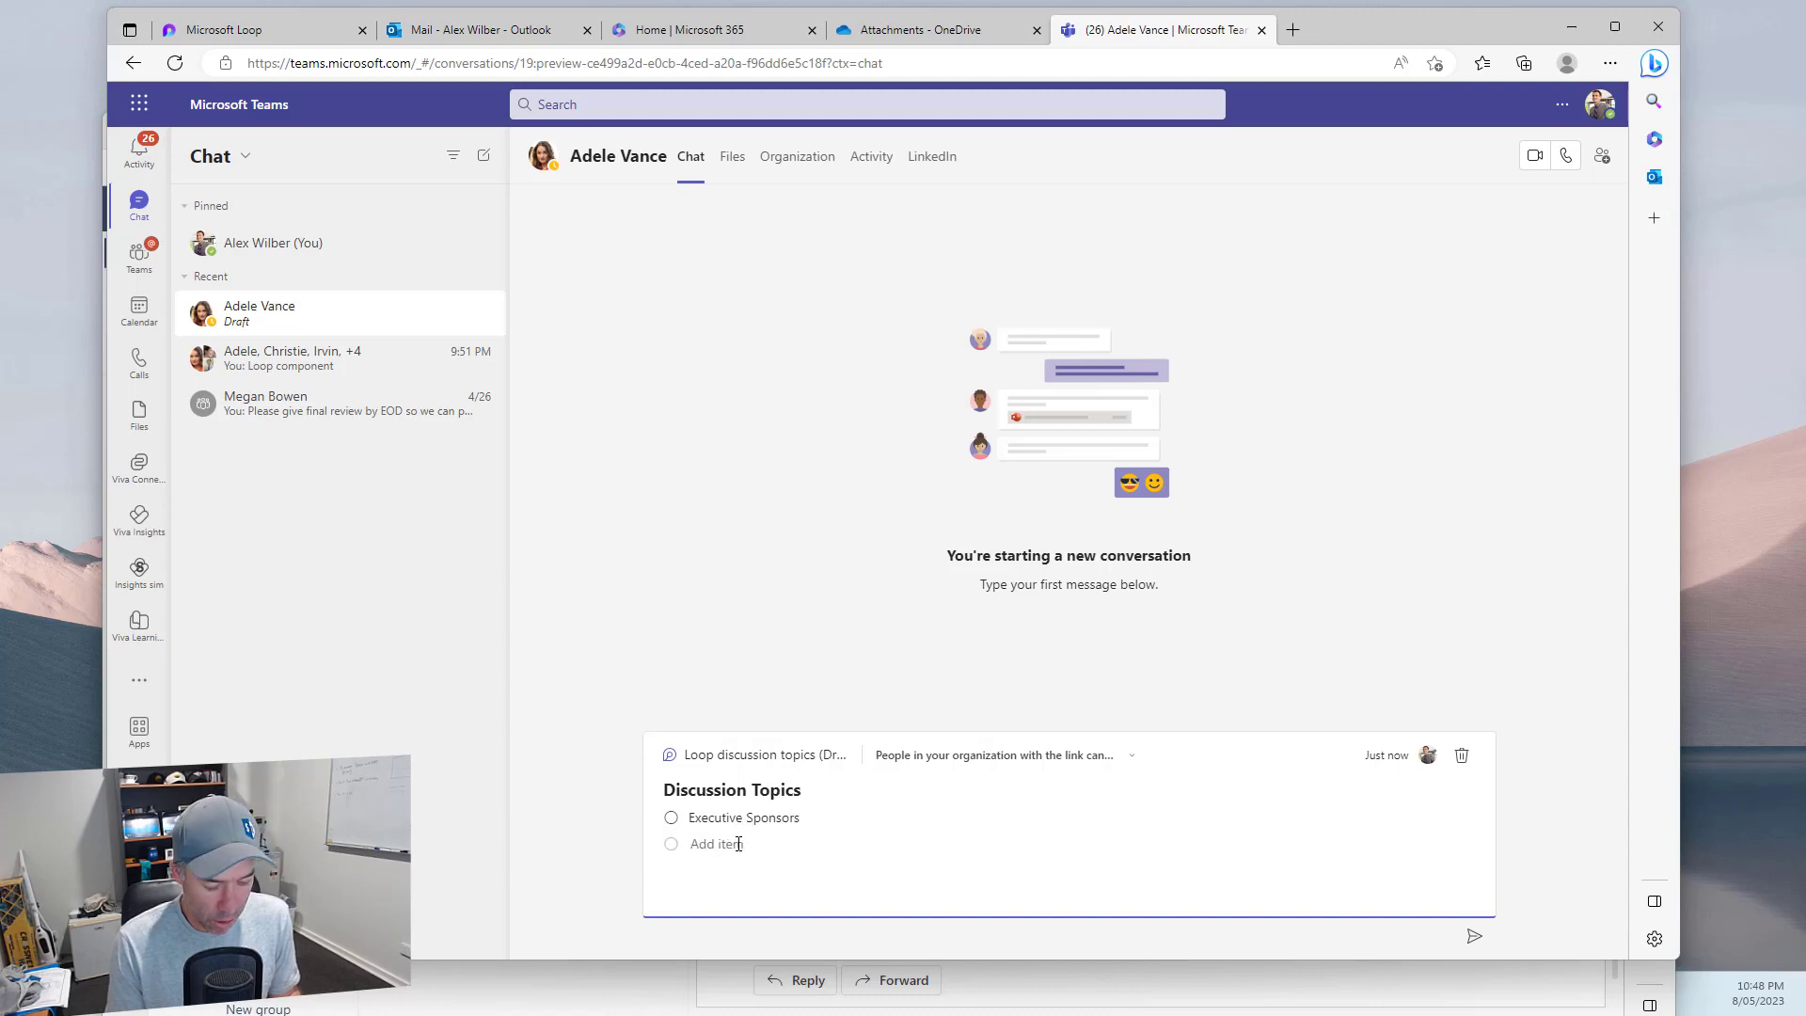
text(Key stakeh)
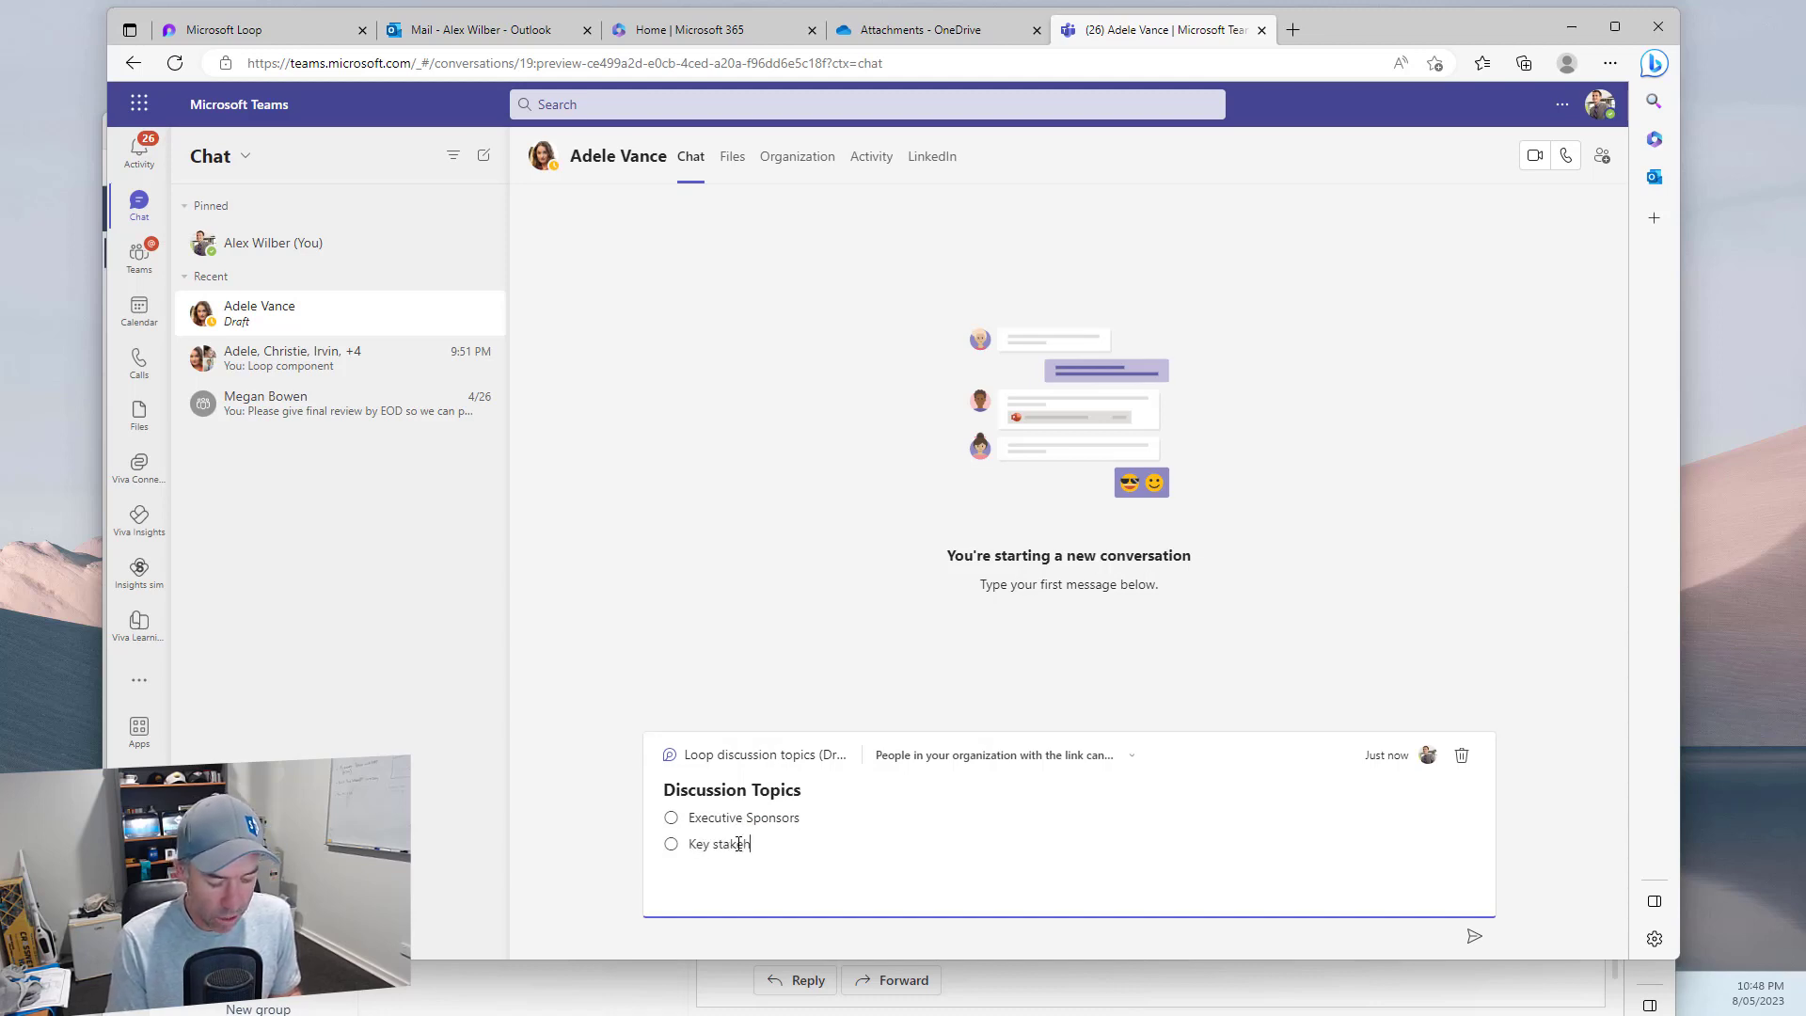
text(olders)
key(Return)
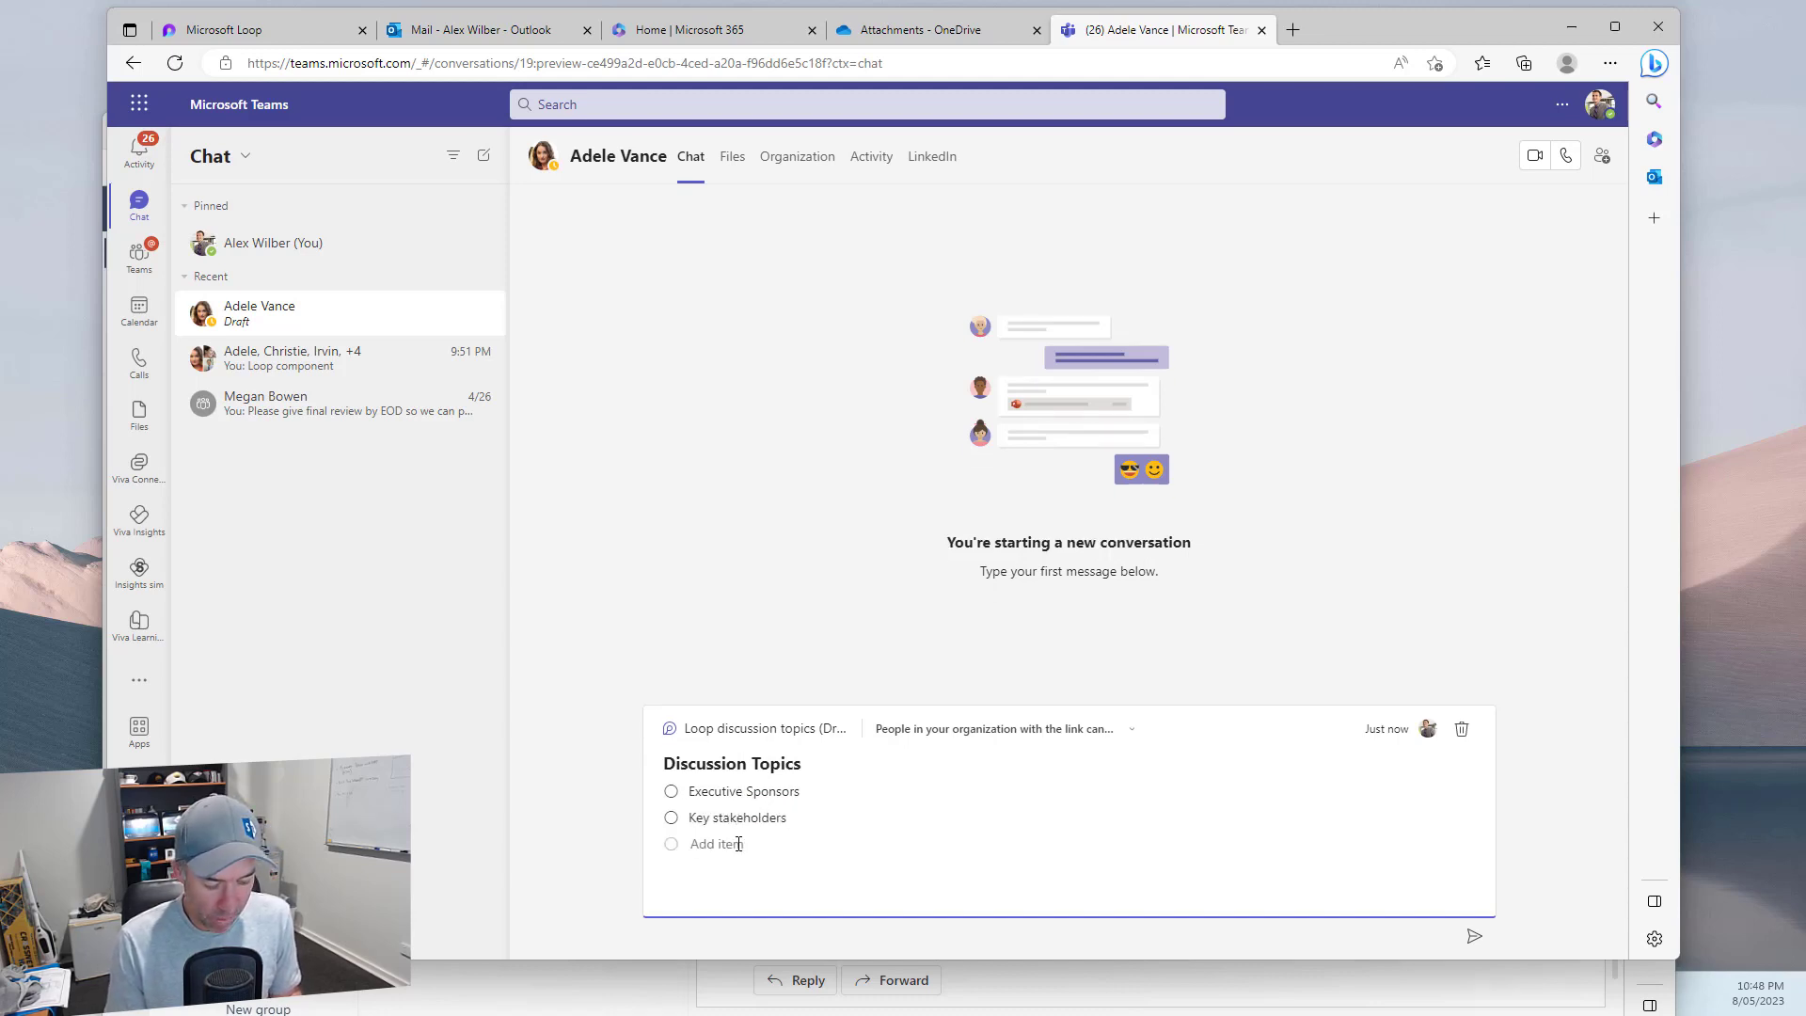
text(Purpose of the Intranet)
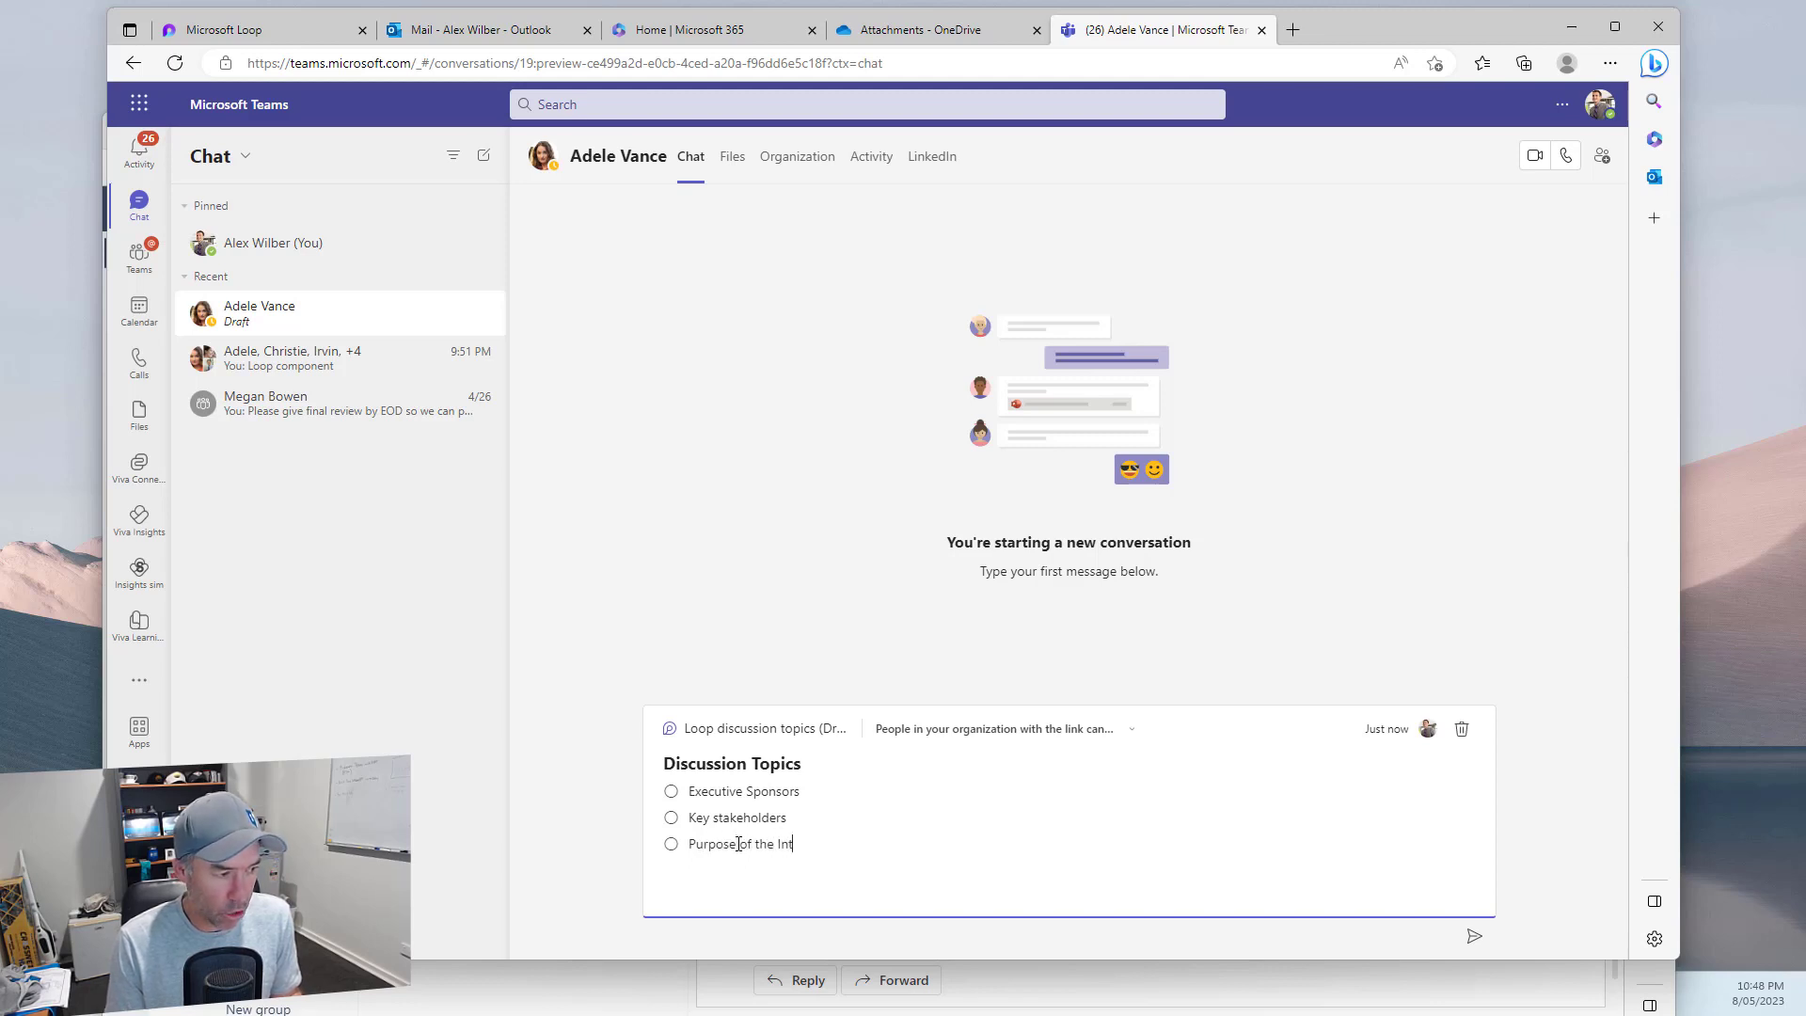
click(1473, 940)
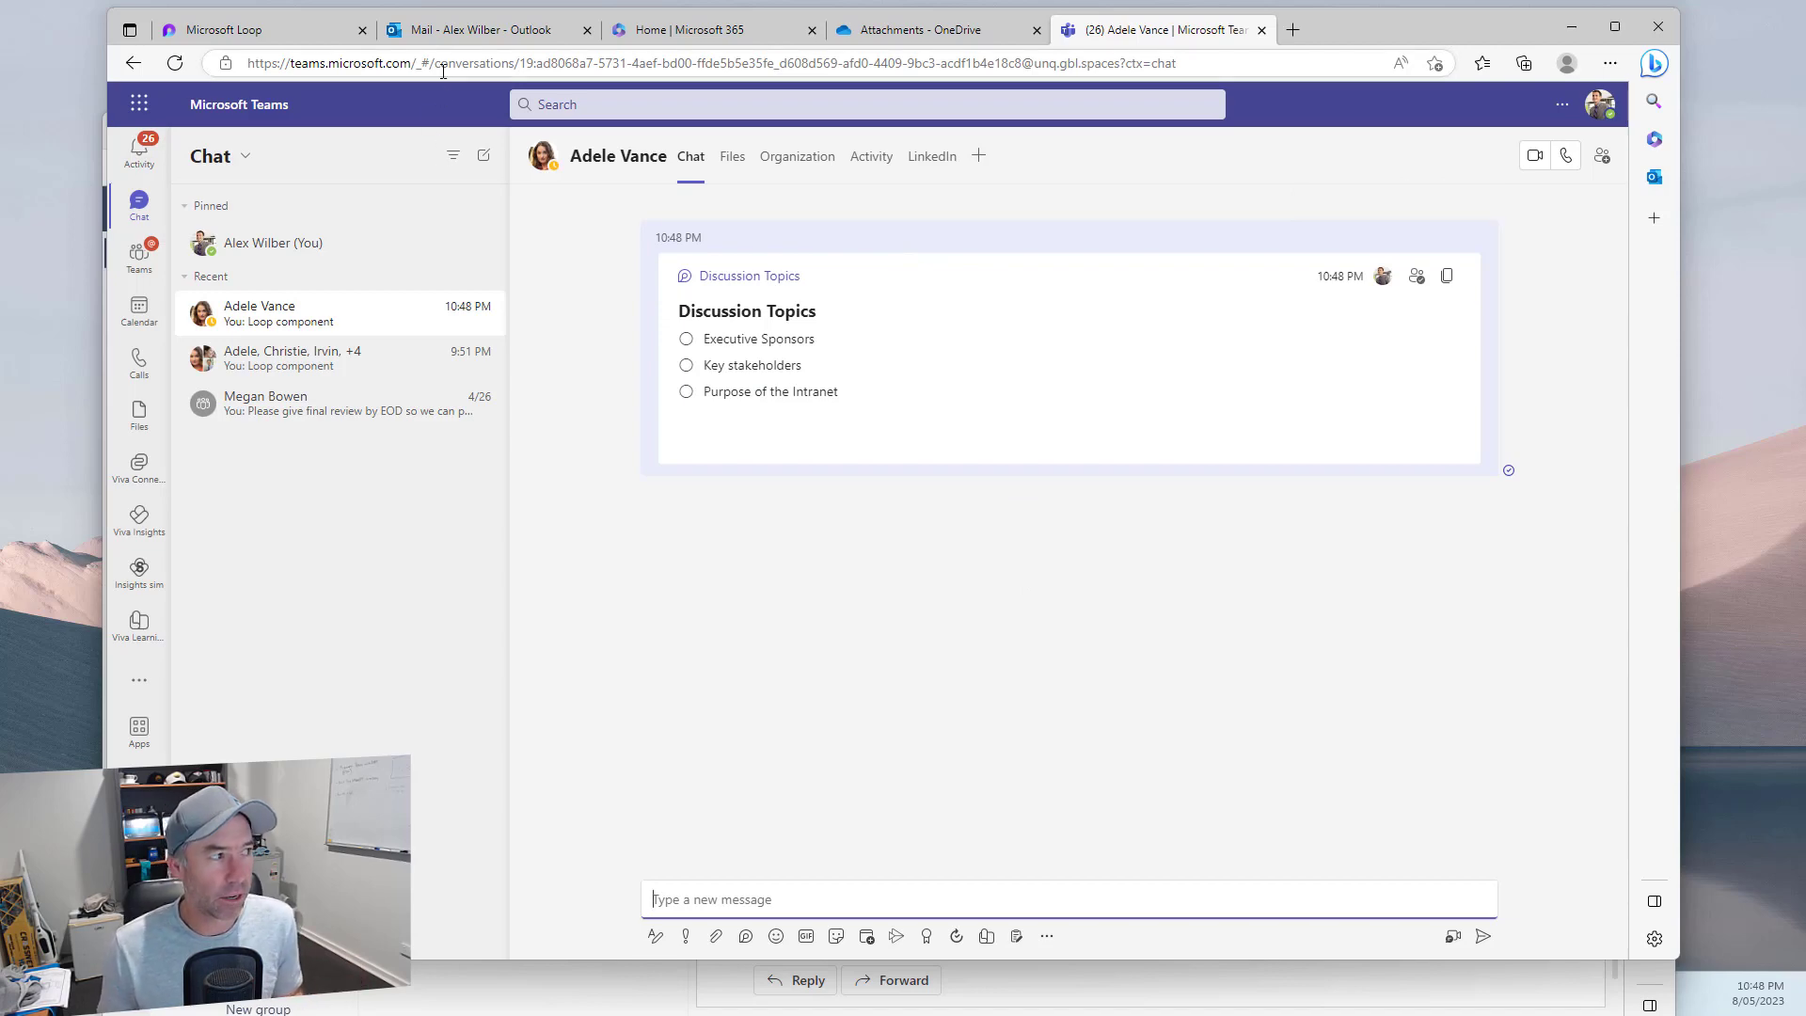
Return to the Microsoft 365 home page and open the OneDrive folder that stores the Discussion Topics component
click(892, 36)
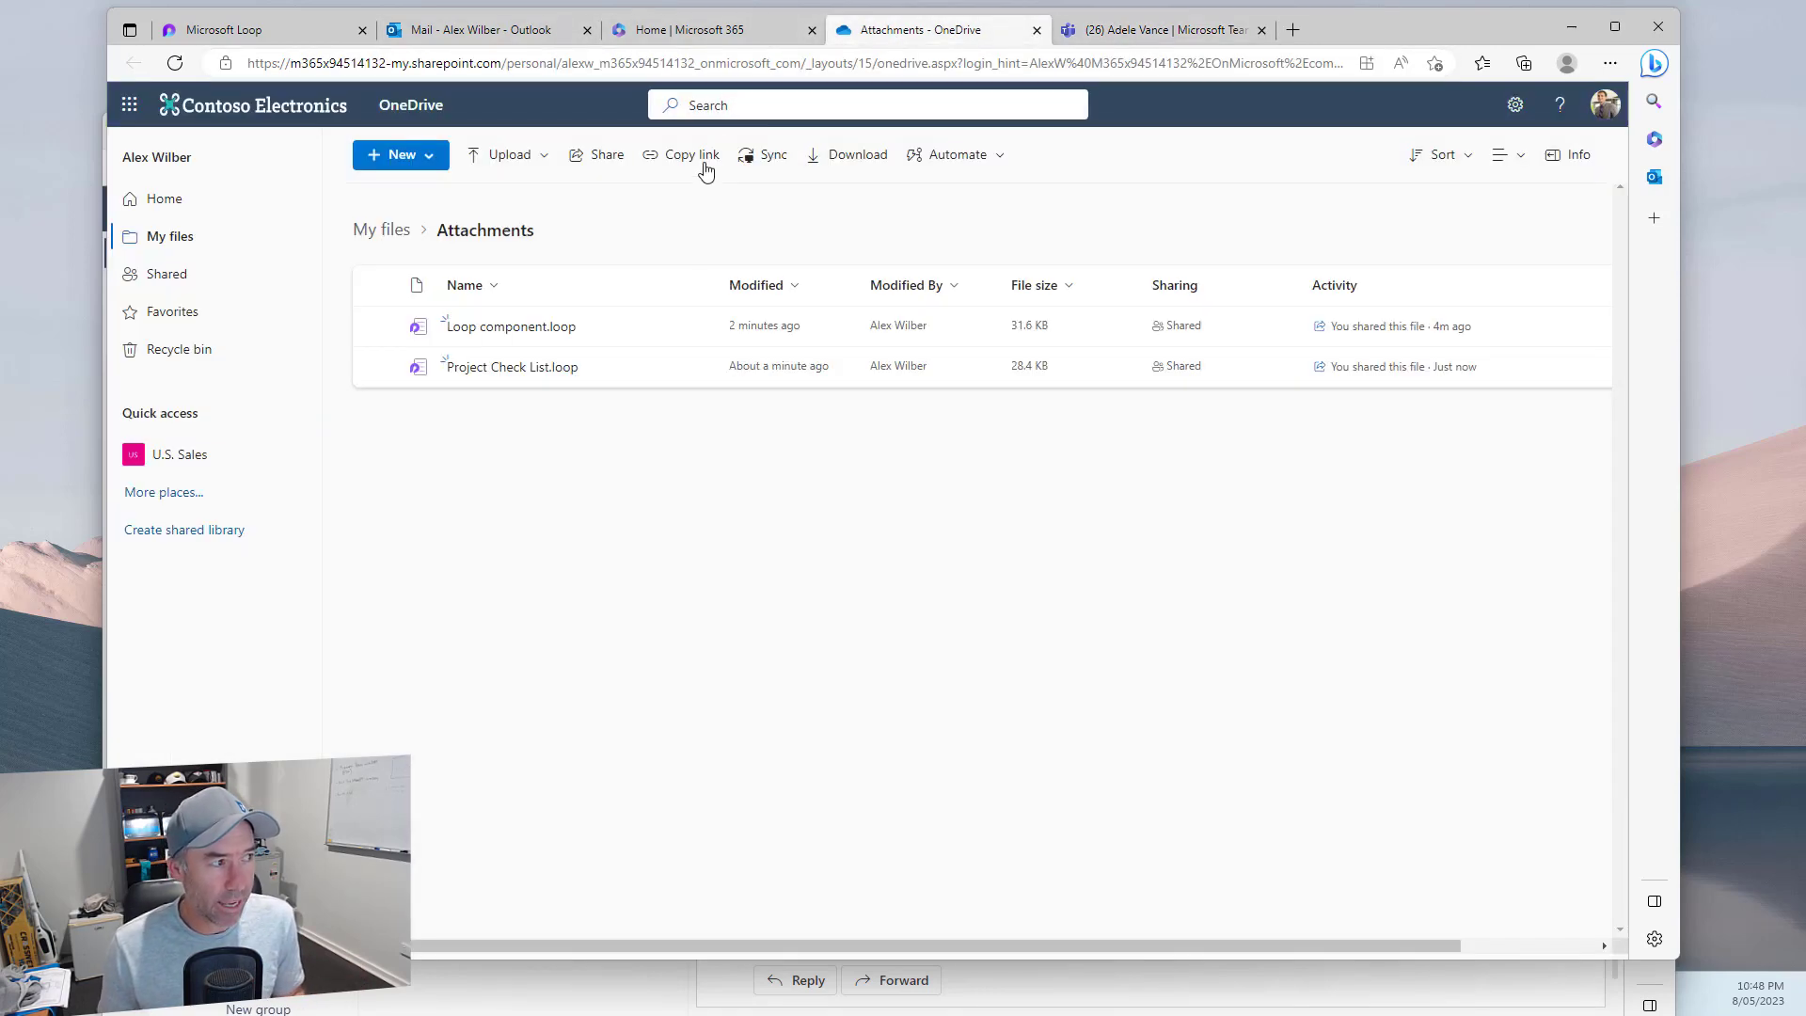
click(649, 34)
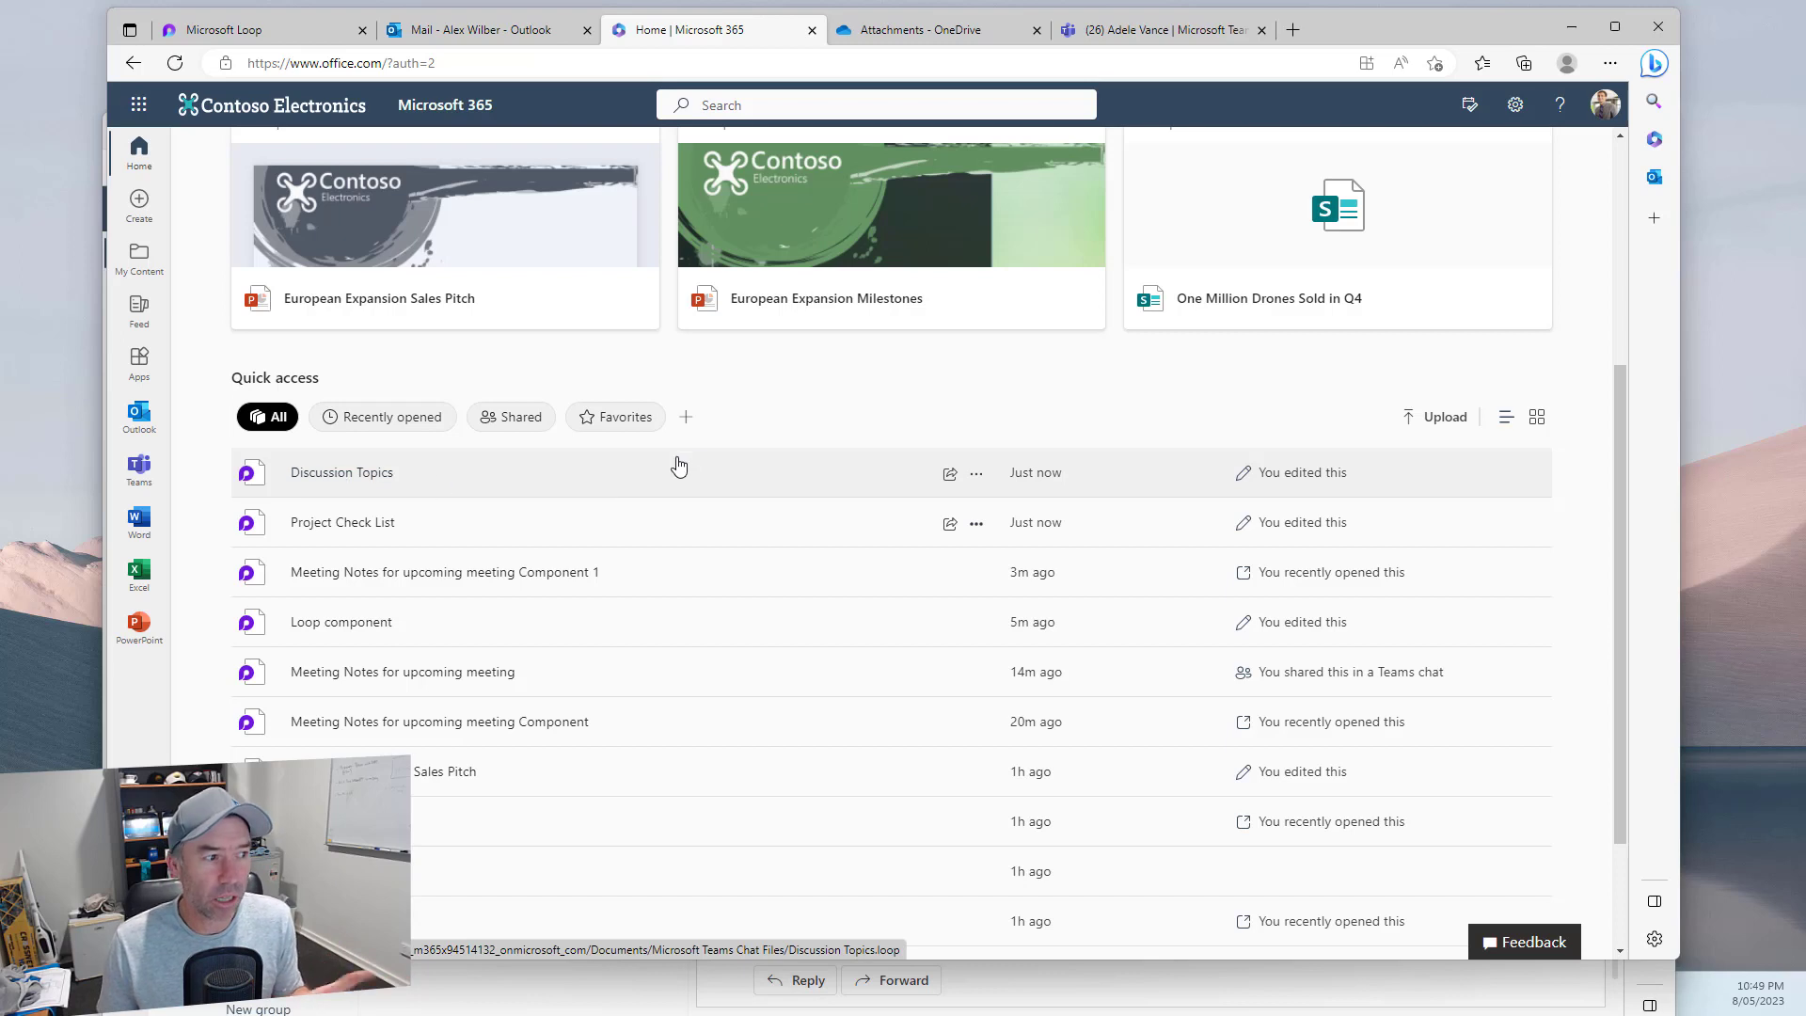
click(977, 477)
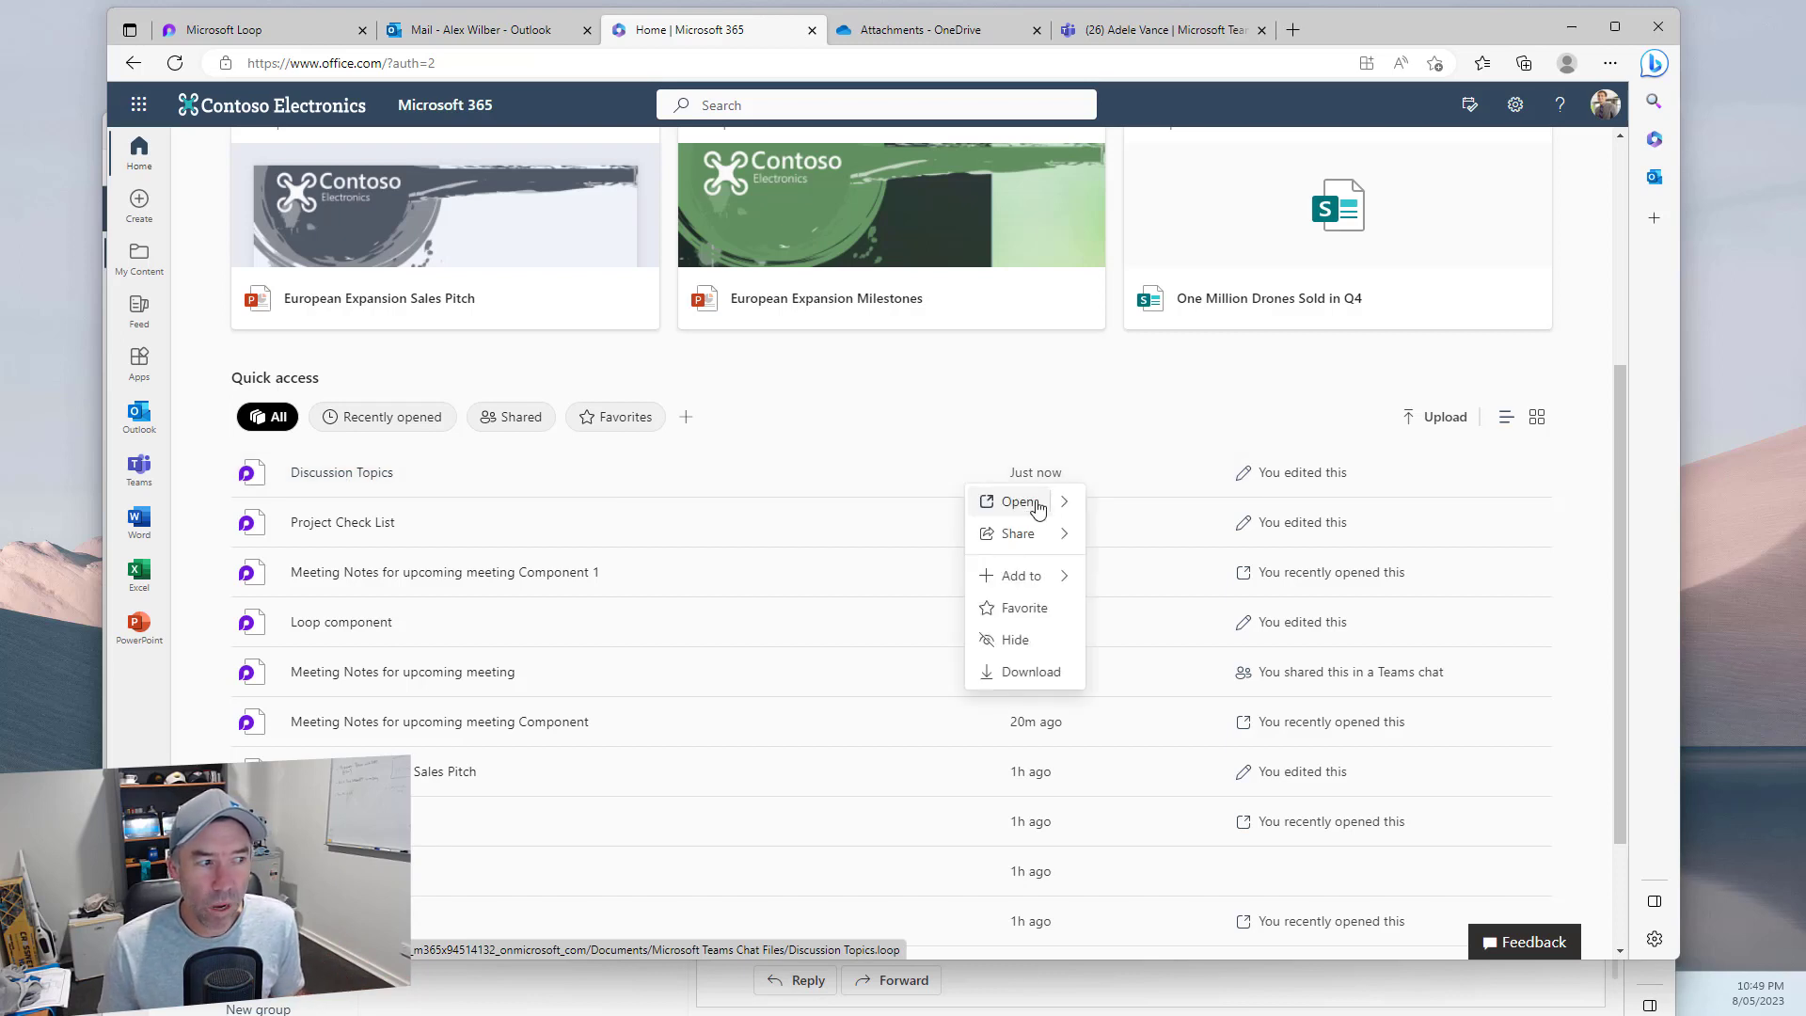
mouse_move(1073, 503)
click(1188, 508)
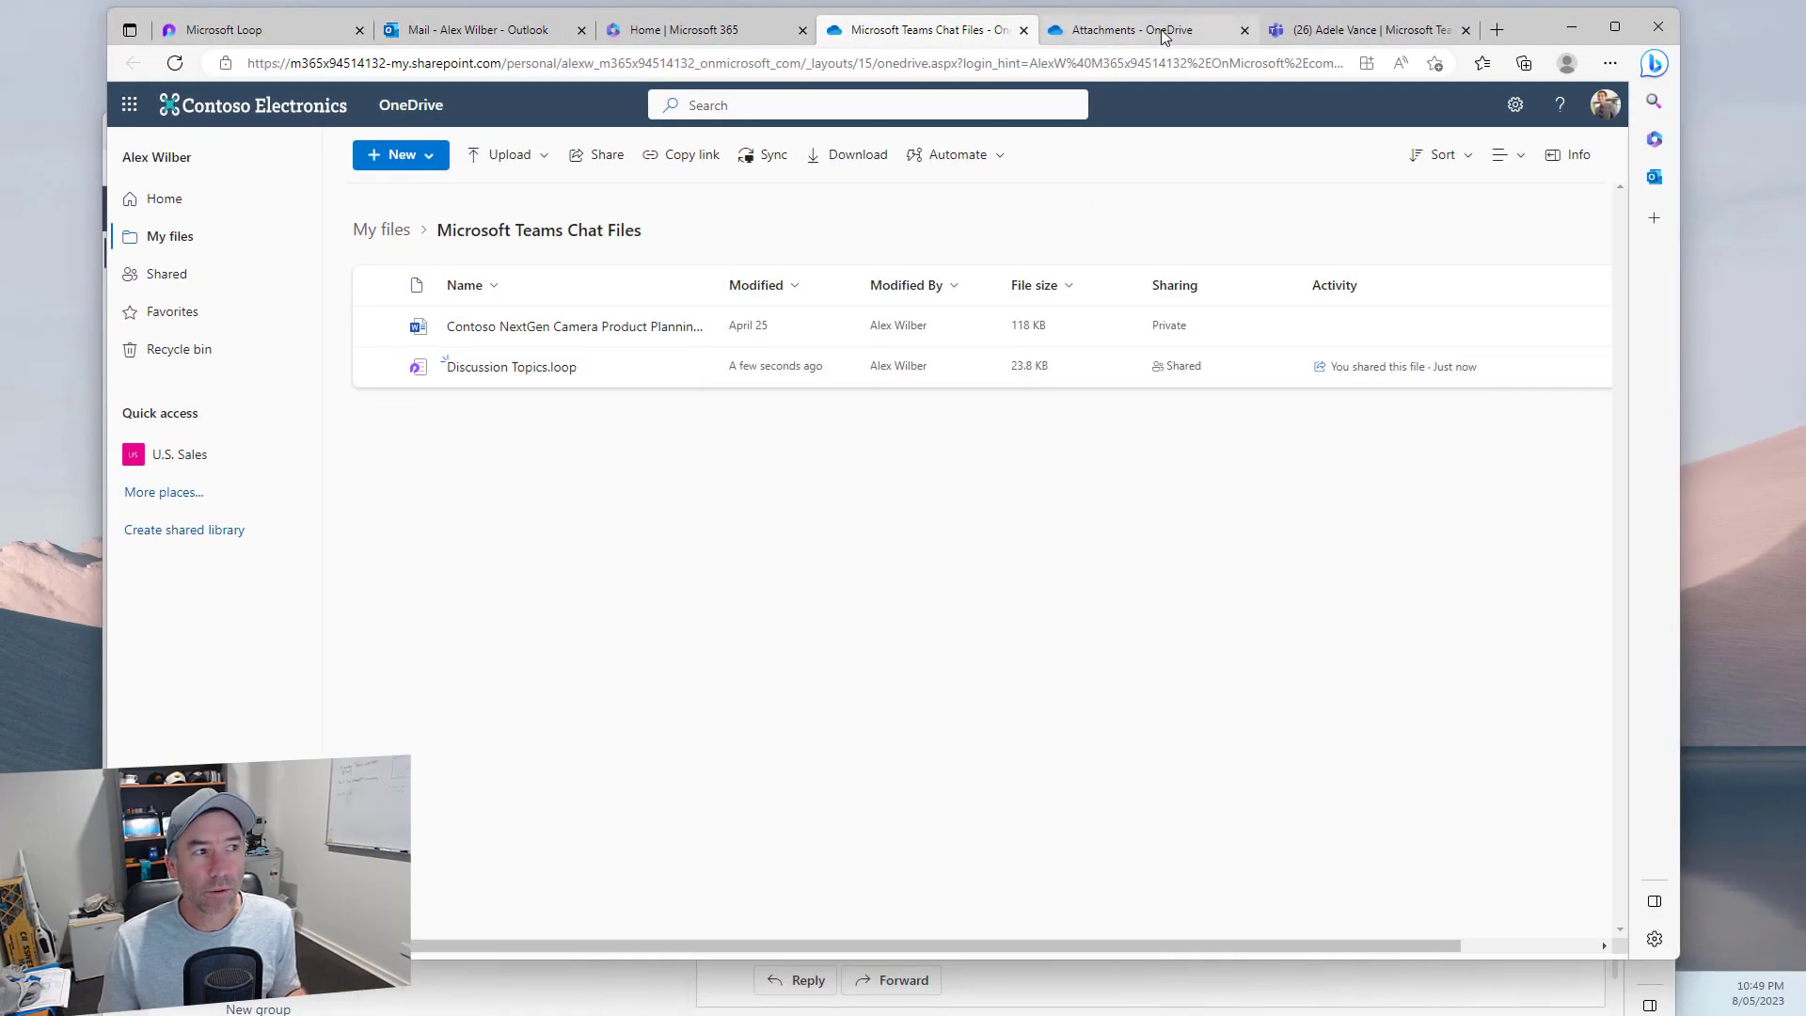
Review the Loop files in the Attachments folder and create a folder named My Loop Components directly under My files
click(1164, 37)
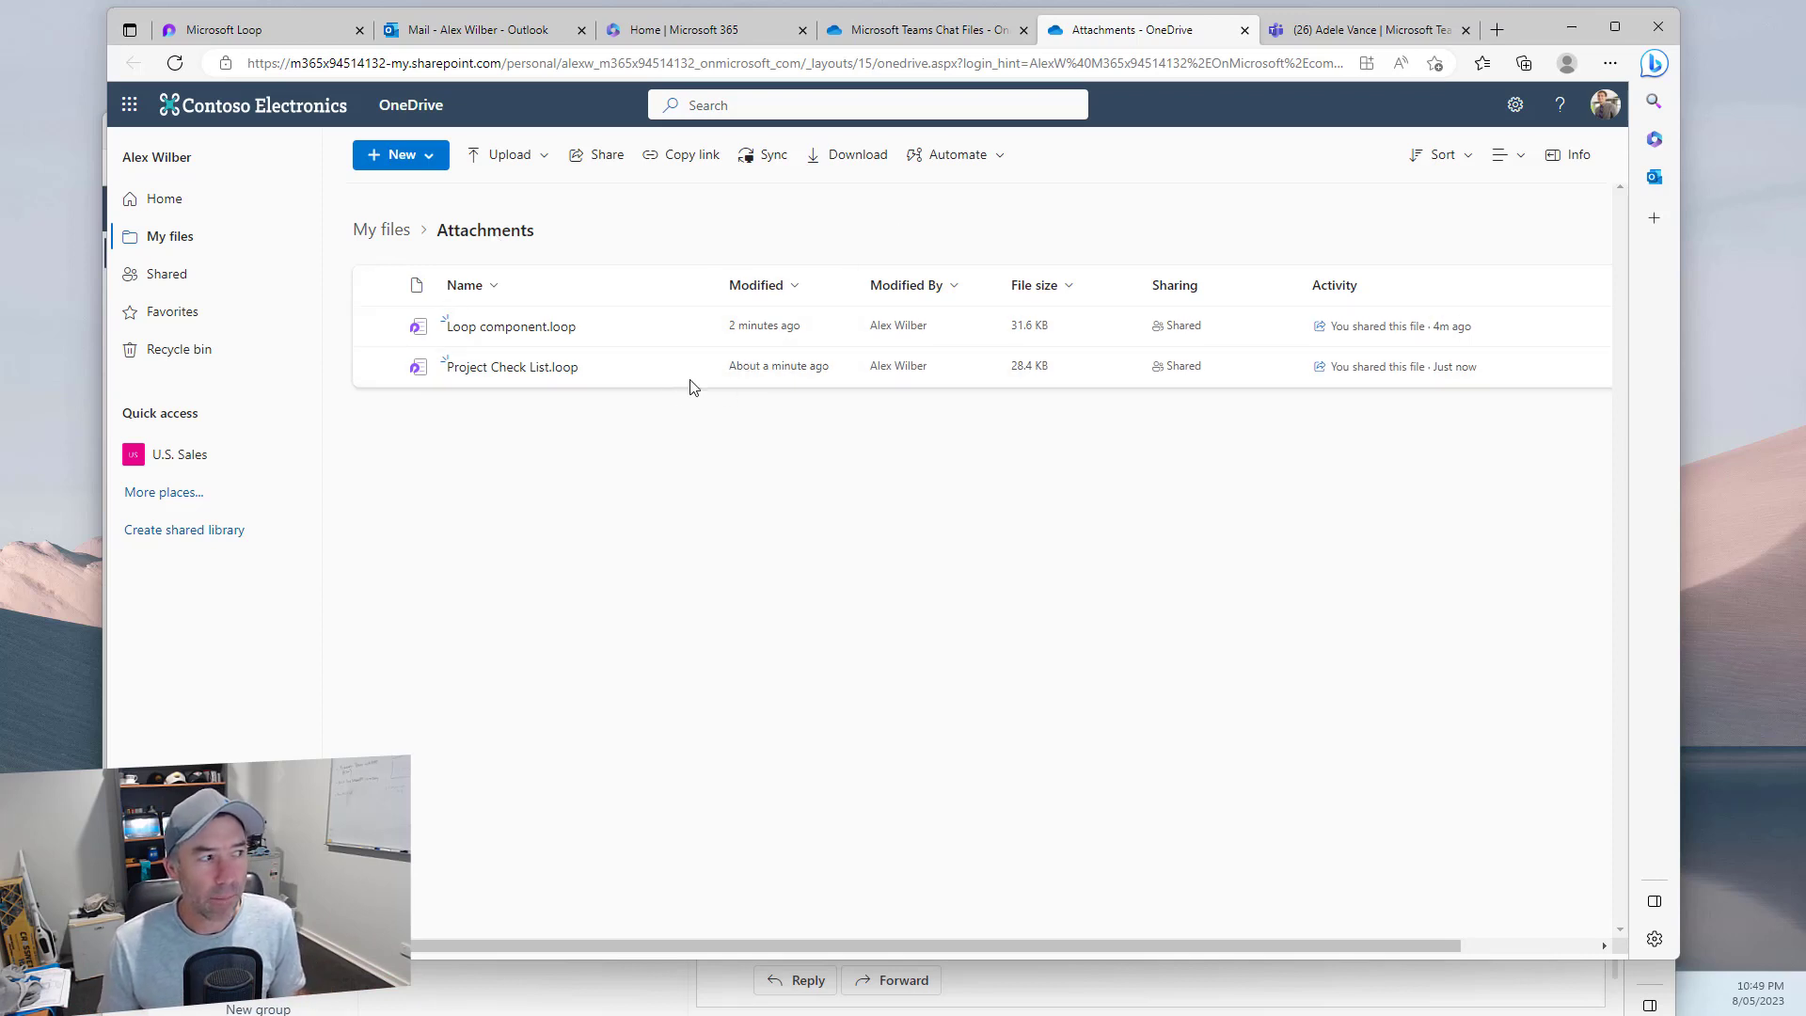
mouse_move(556, 335)
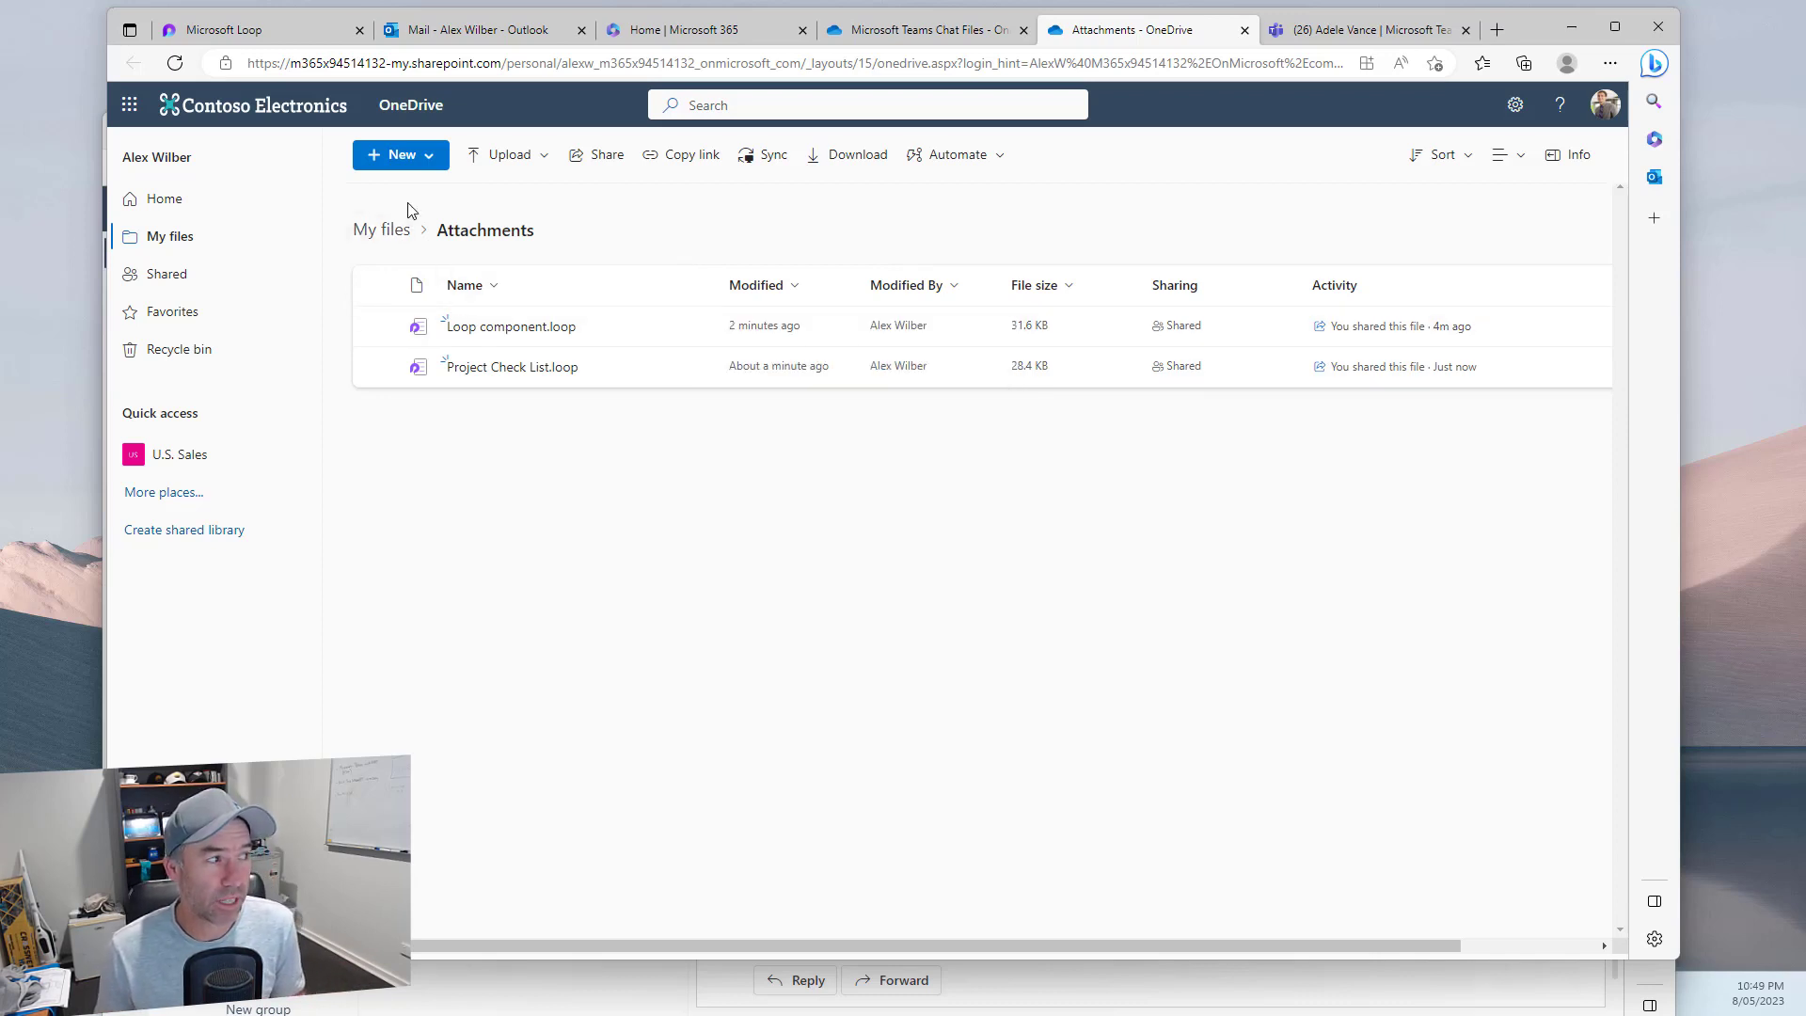
click(373, 235)
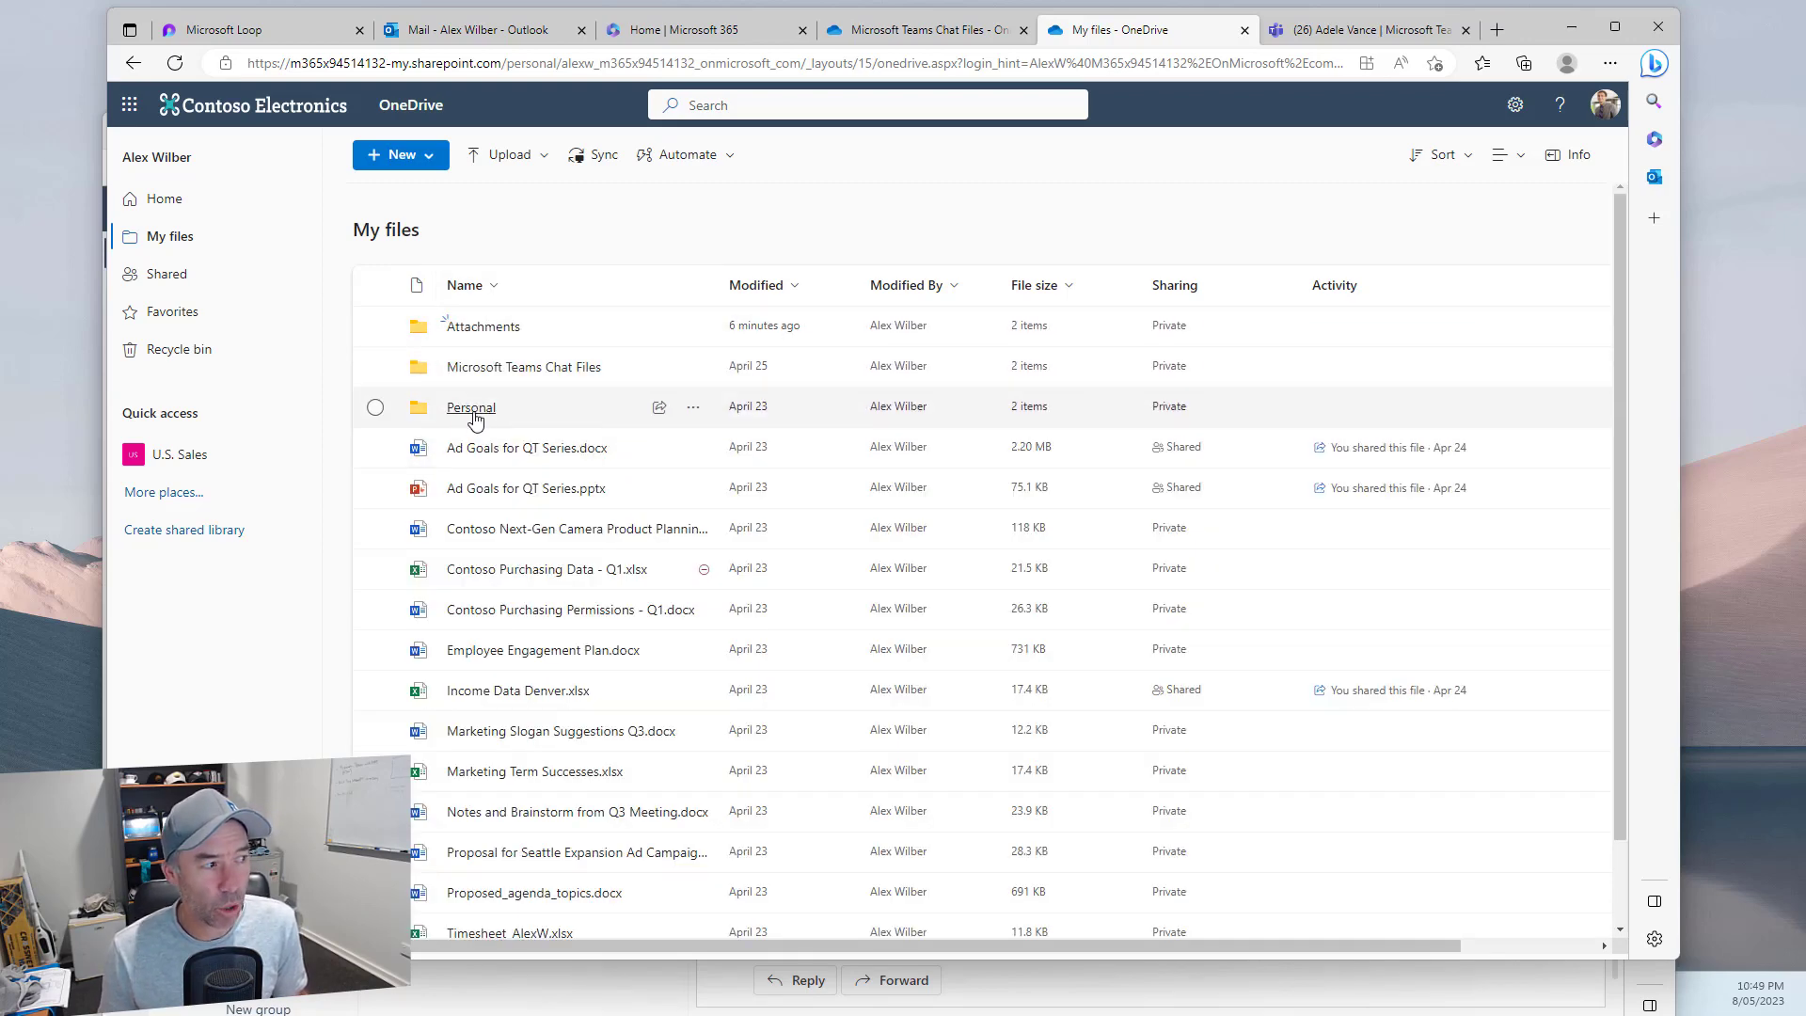
click(391, 156)
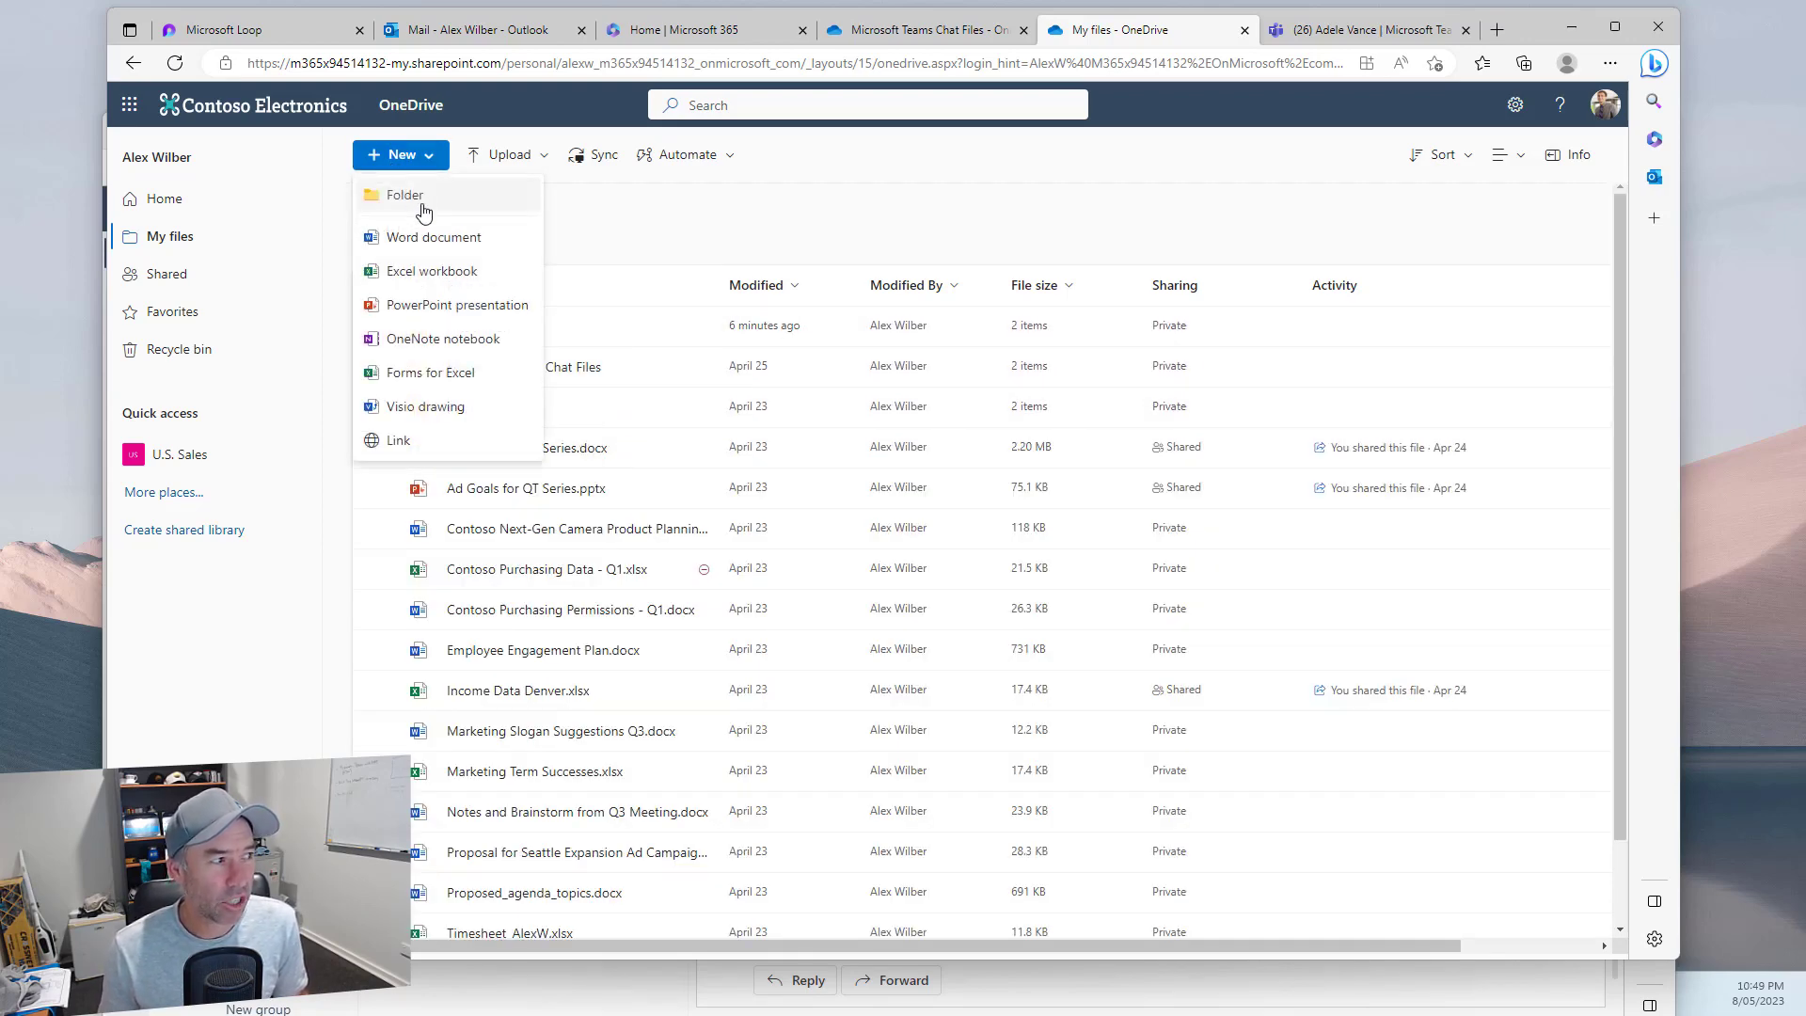
click(408, 200)
text(My Loop Components)
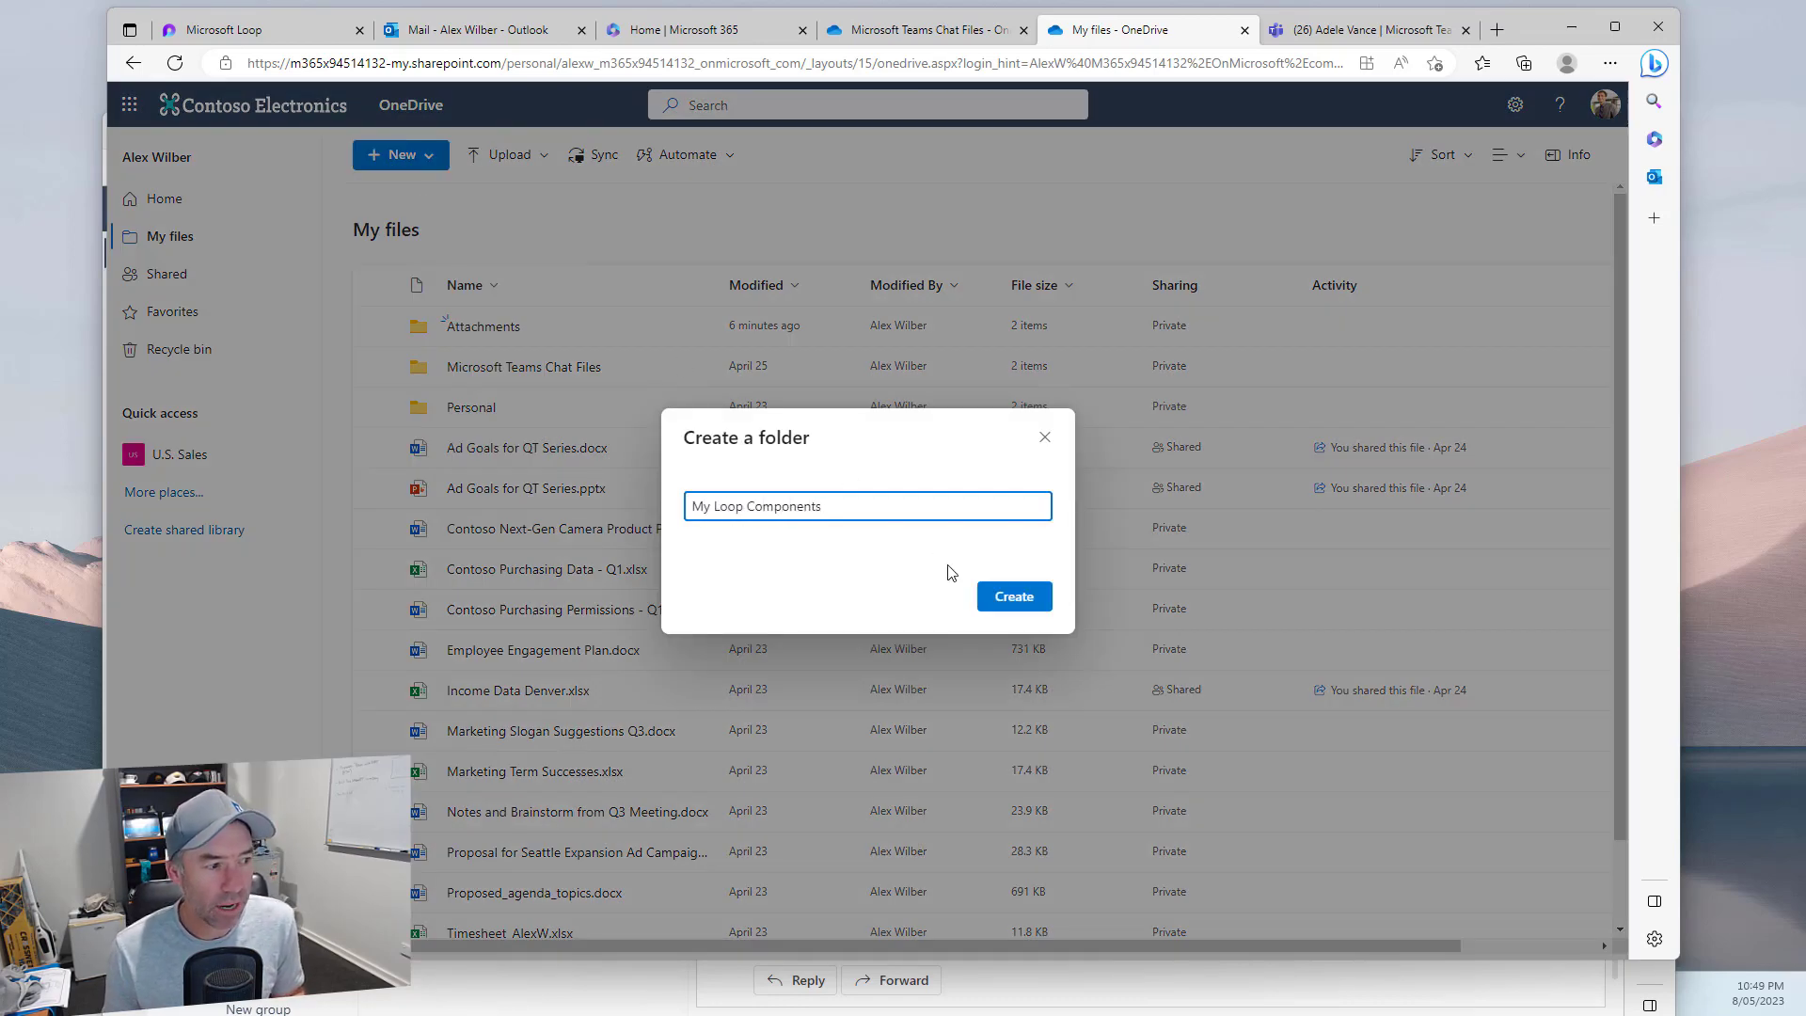
click(1003, 596)
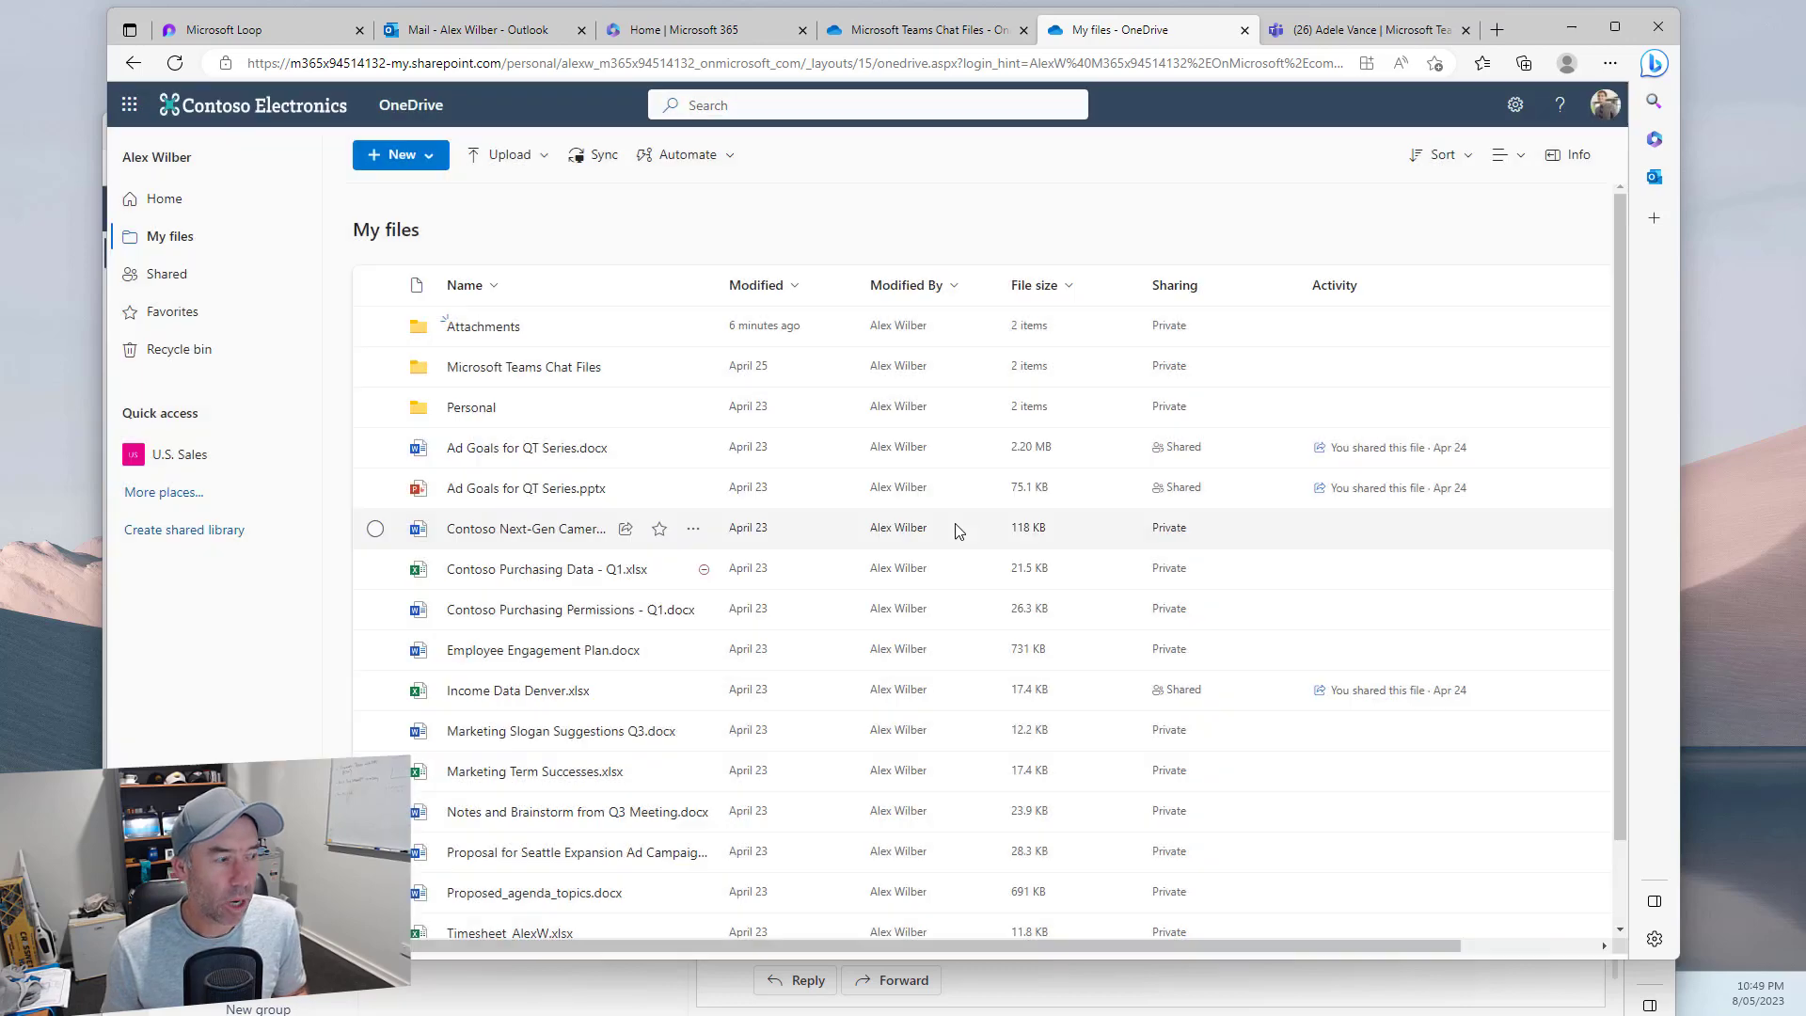
Move Project Check List.loop from the Attachments folder to My Loop Components, and open that destination folder
click(481, 329)
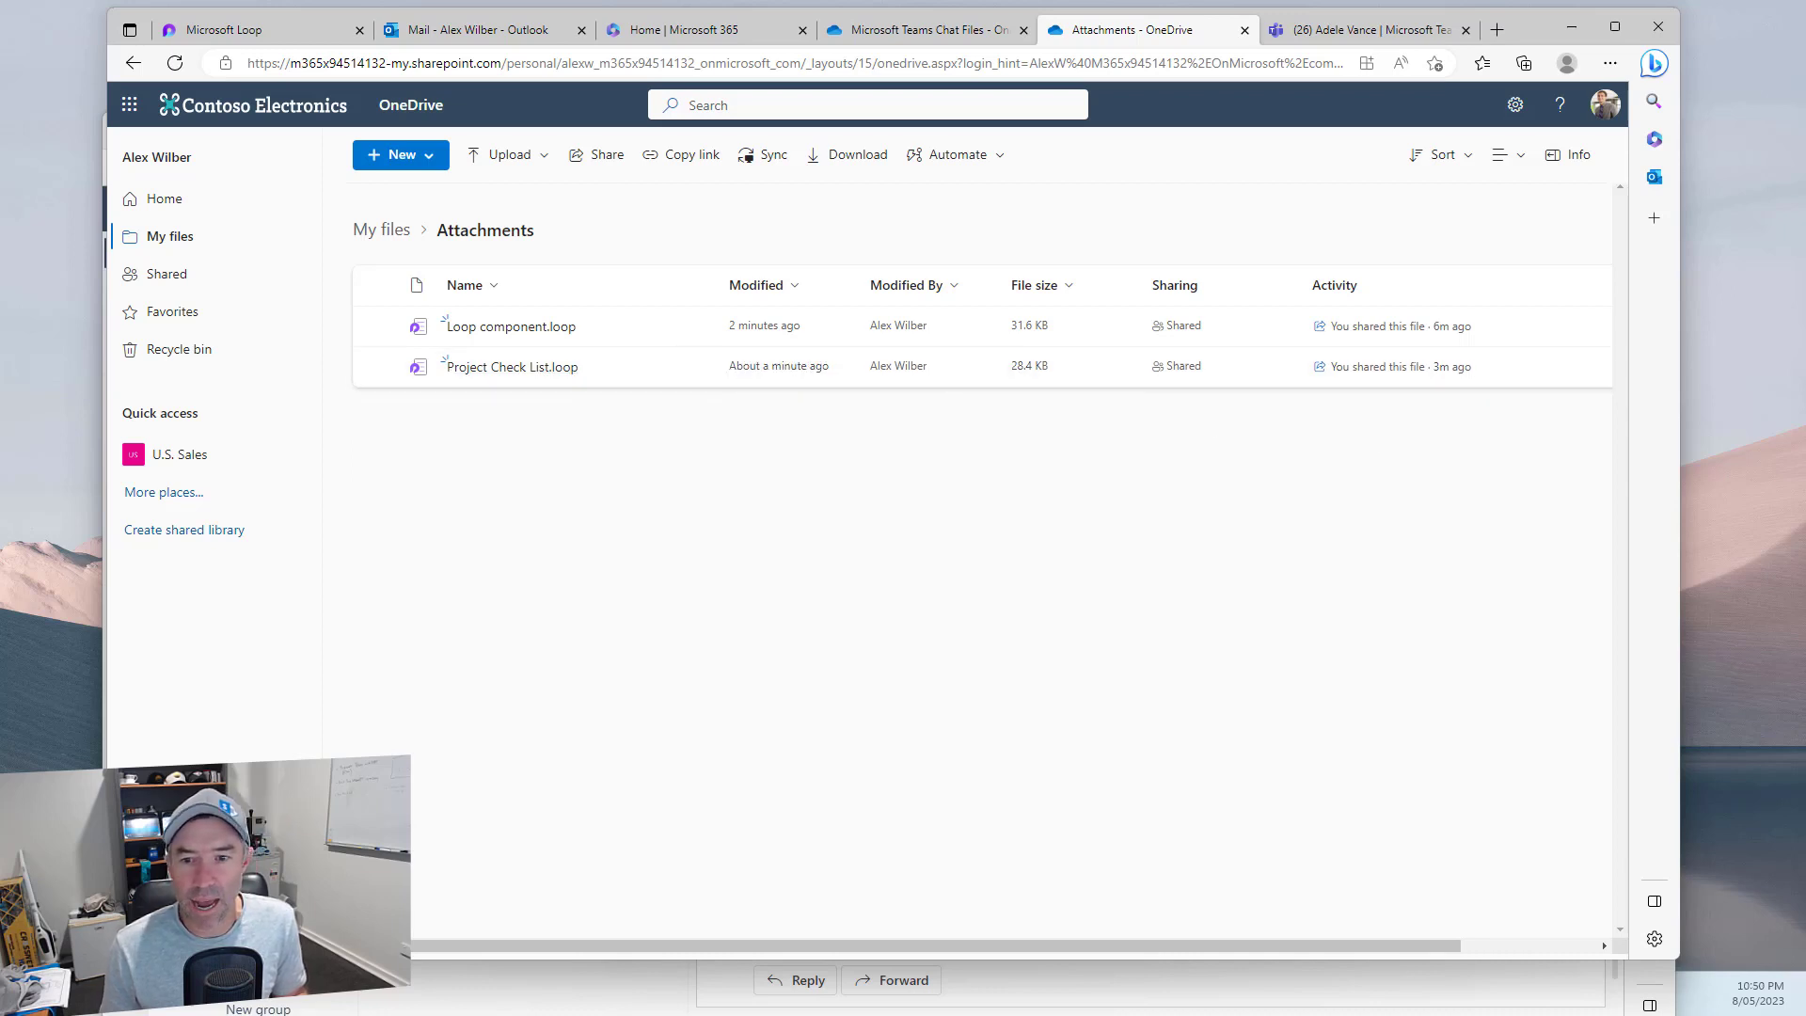
click(375, 367)
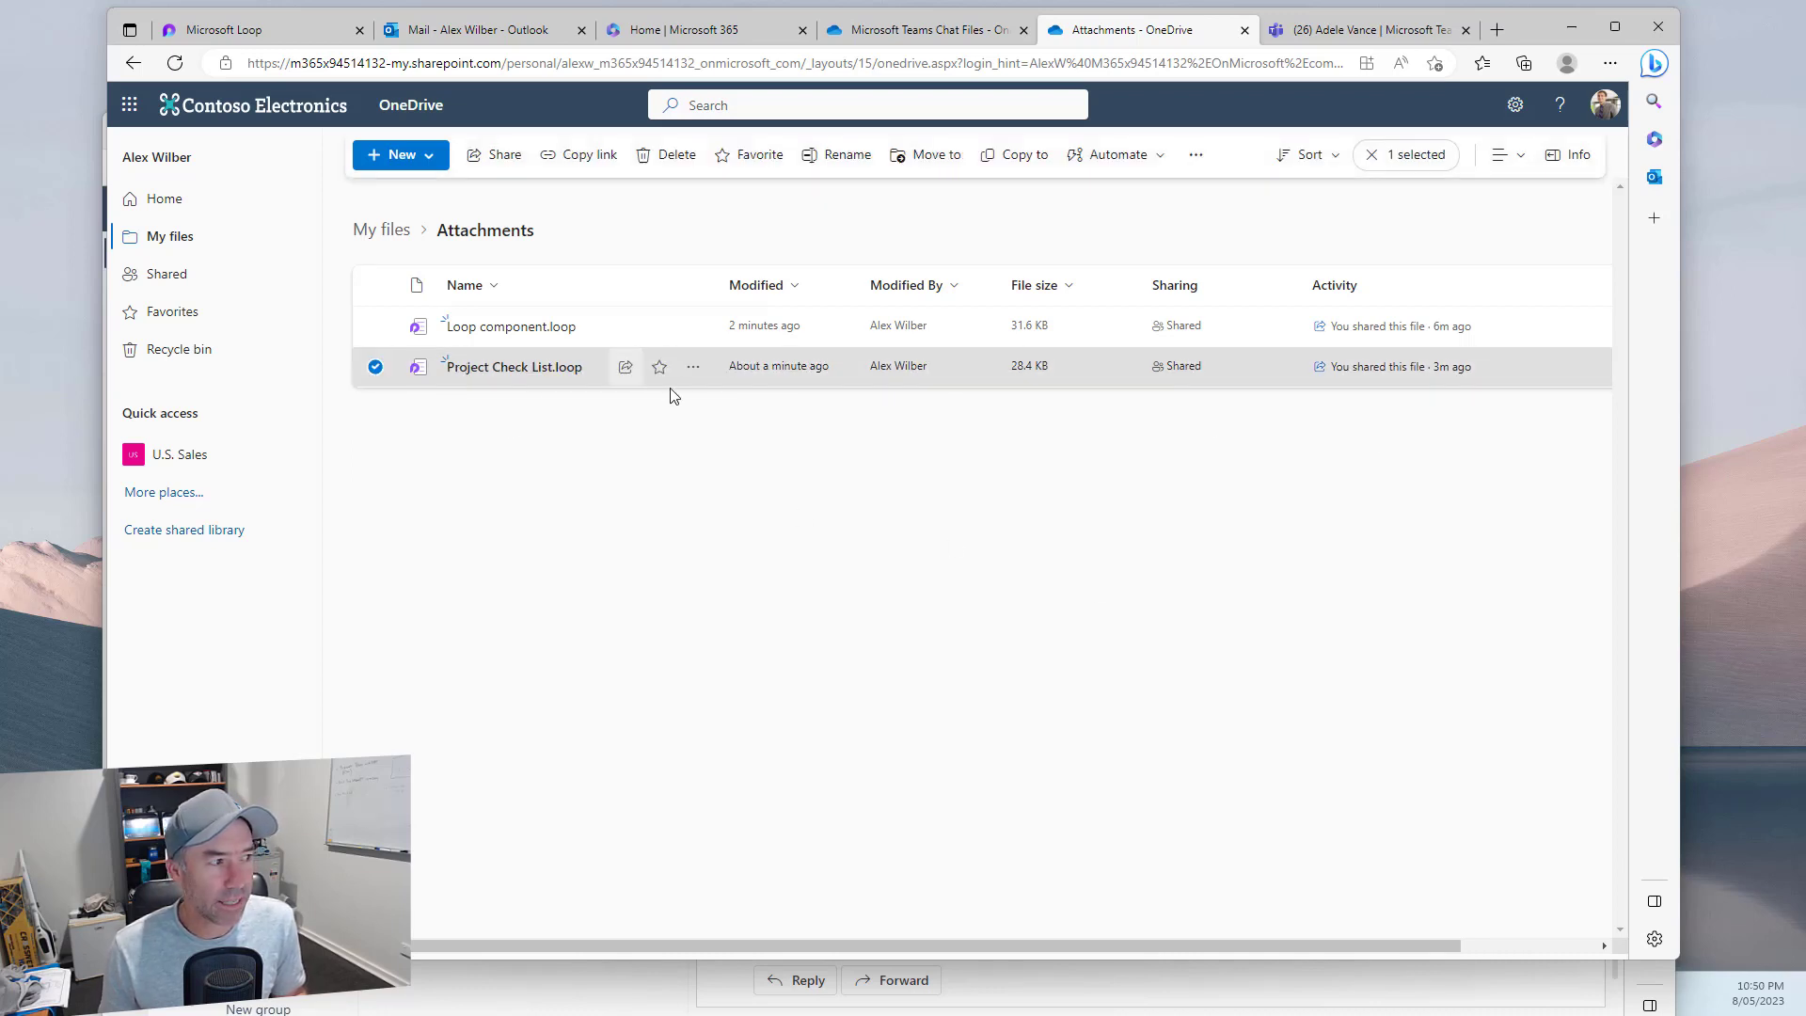
click(695, 368)
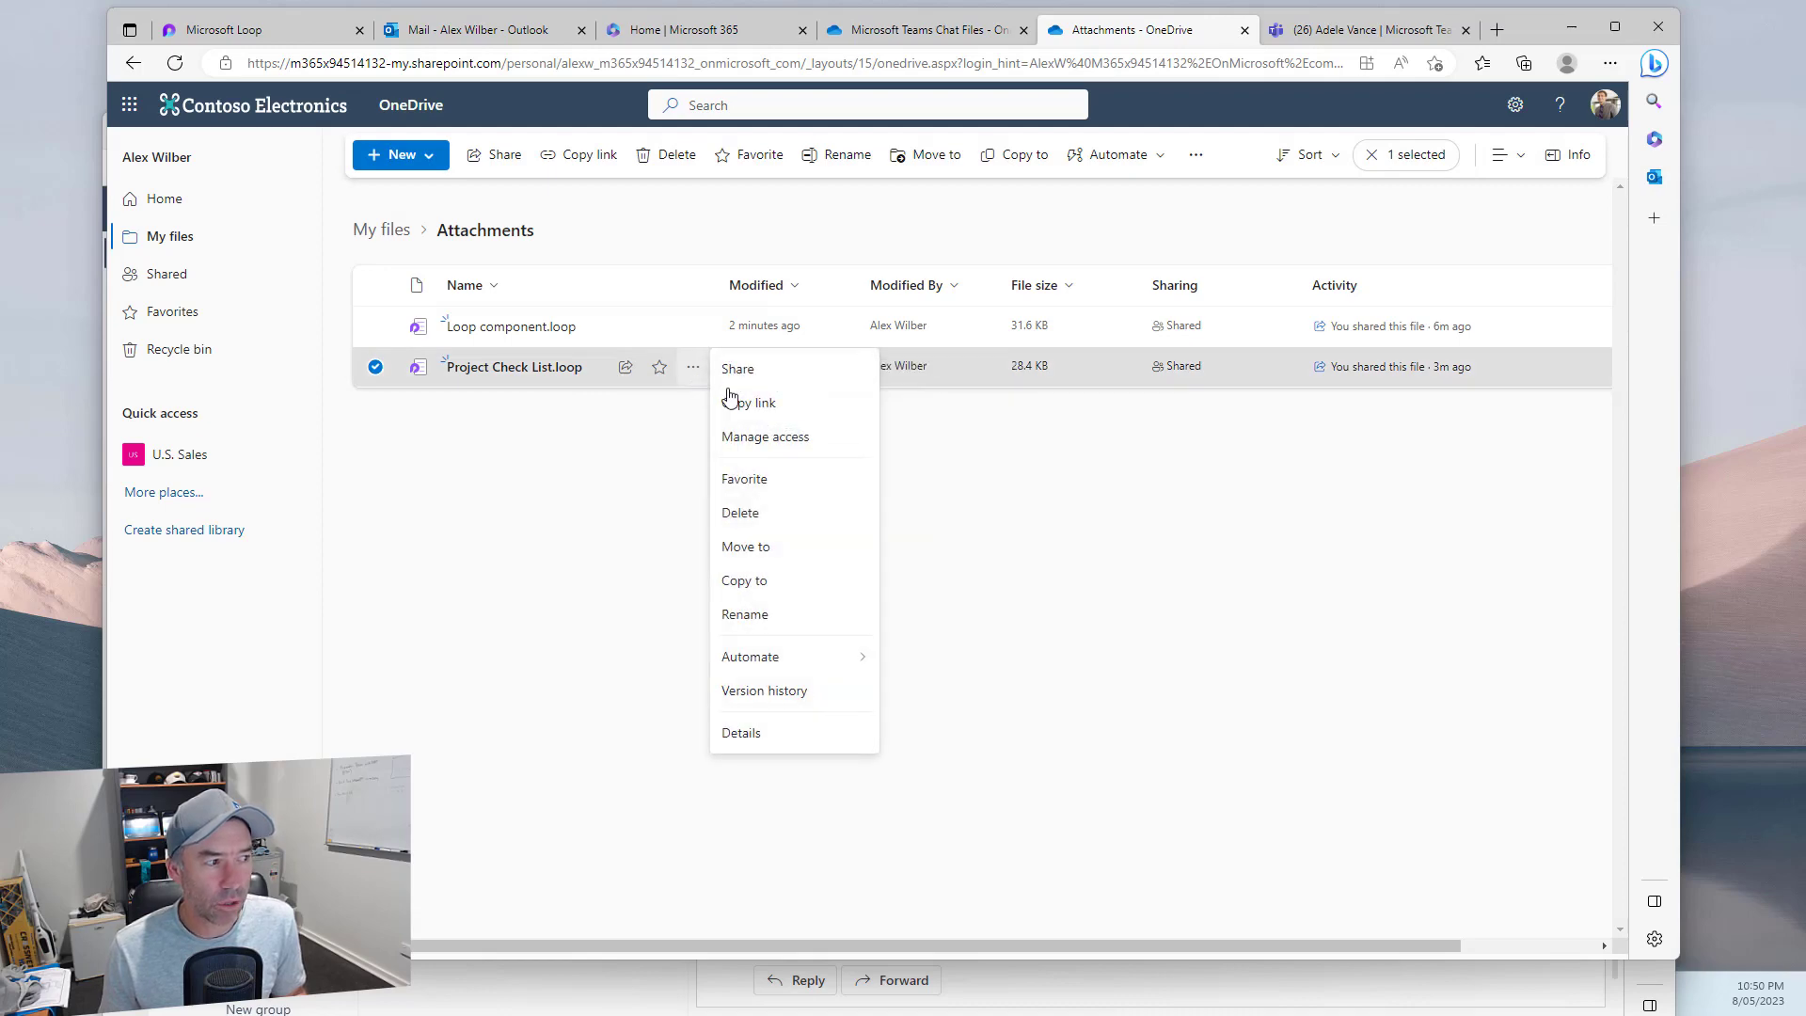
click(768, 548)
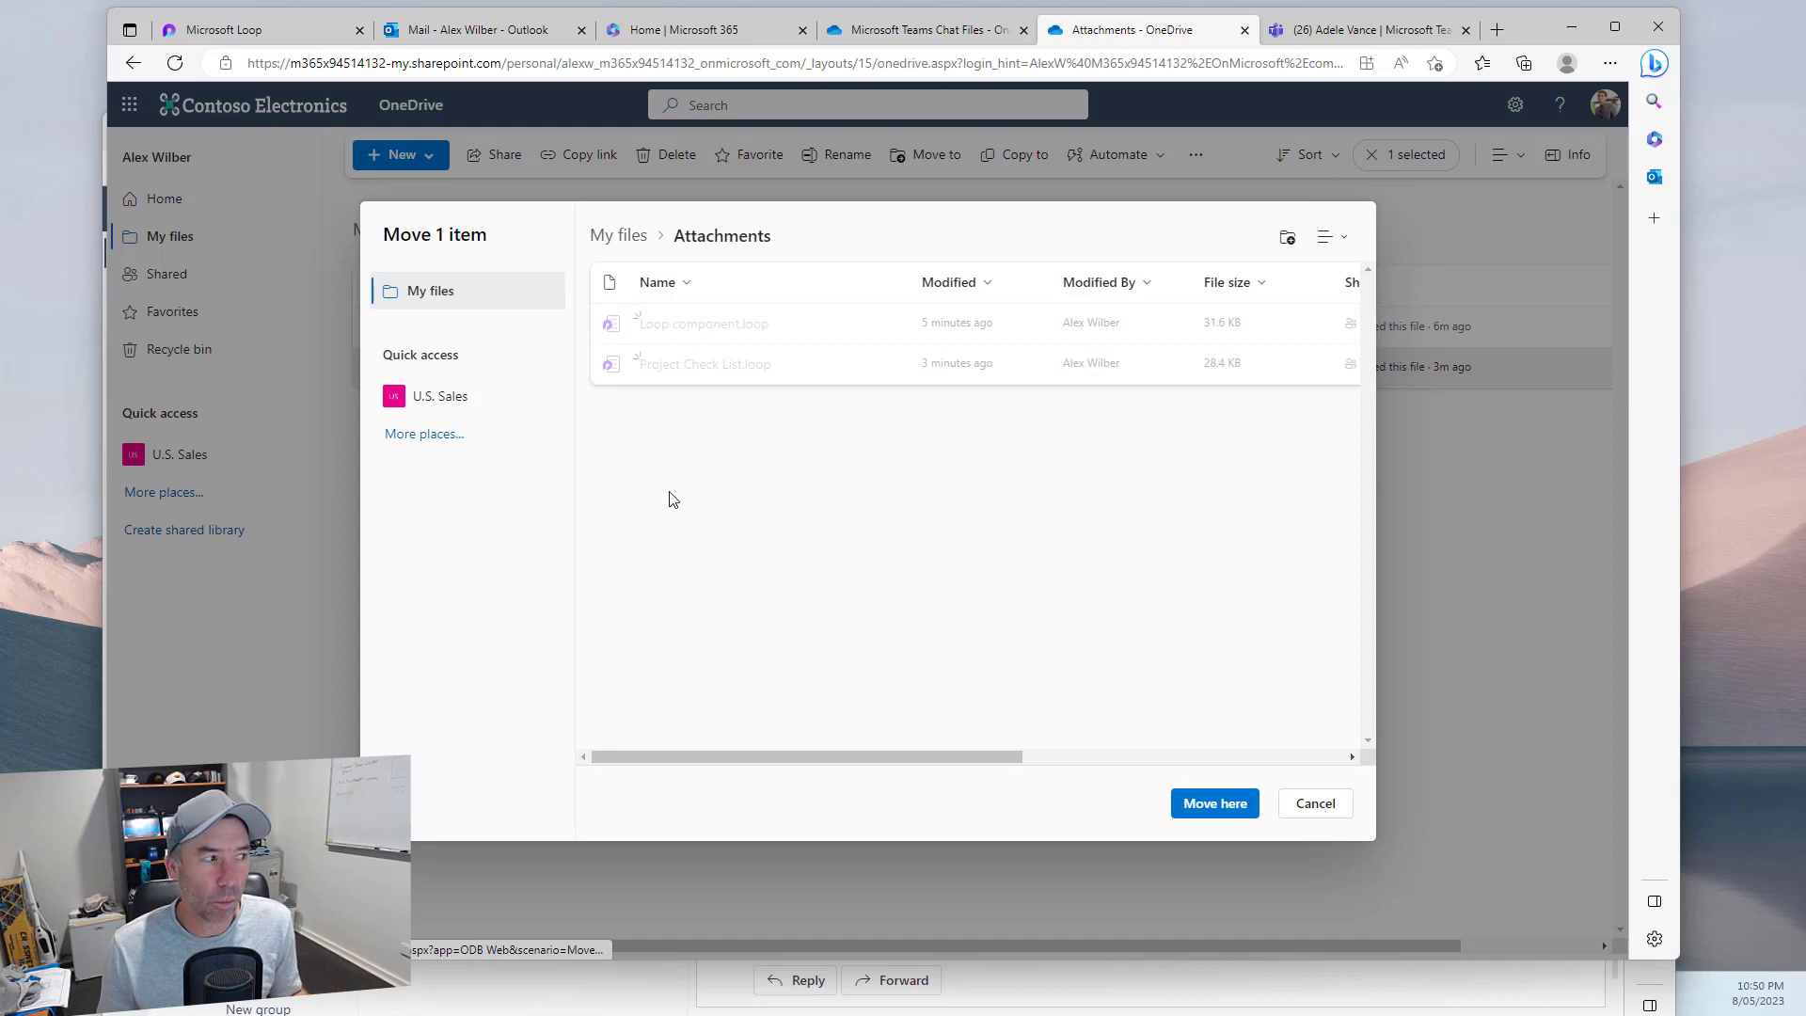
click(623, 236)
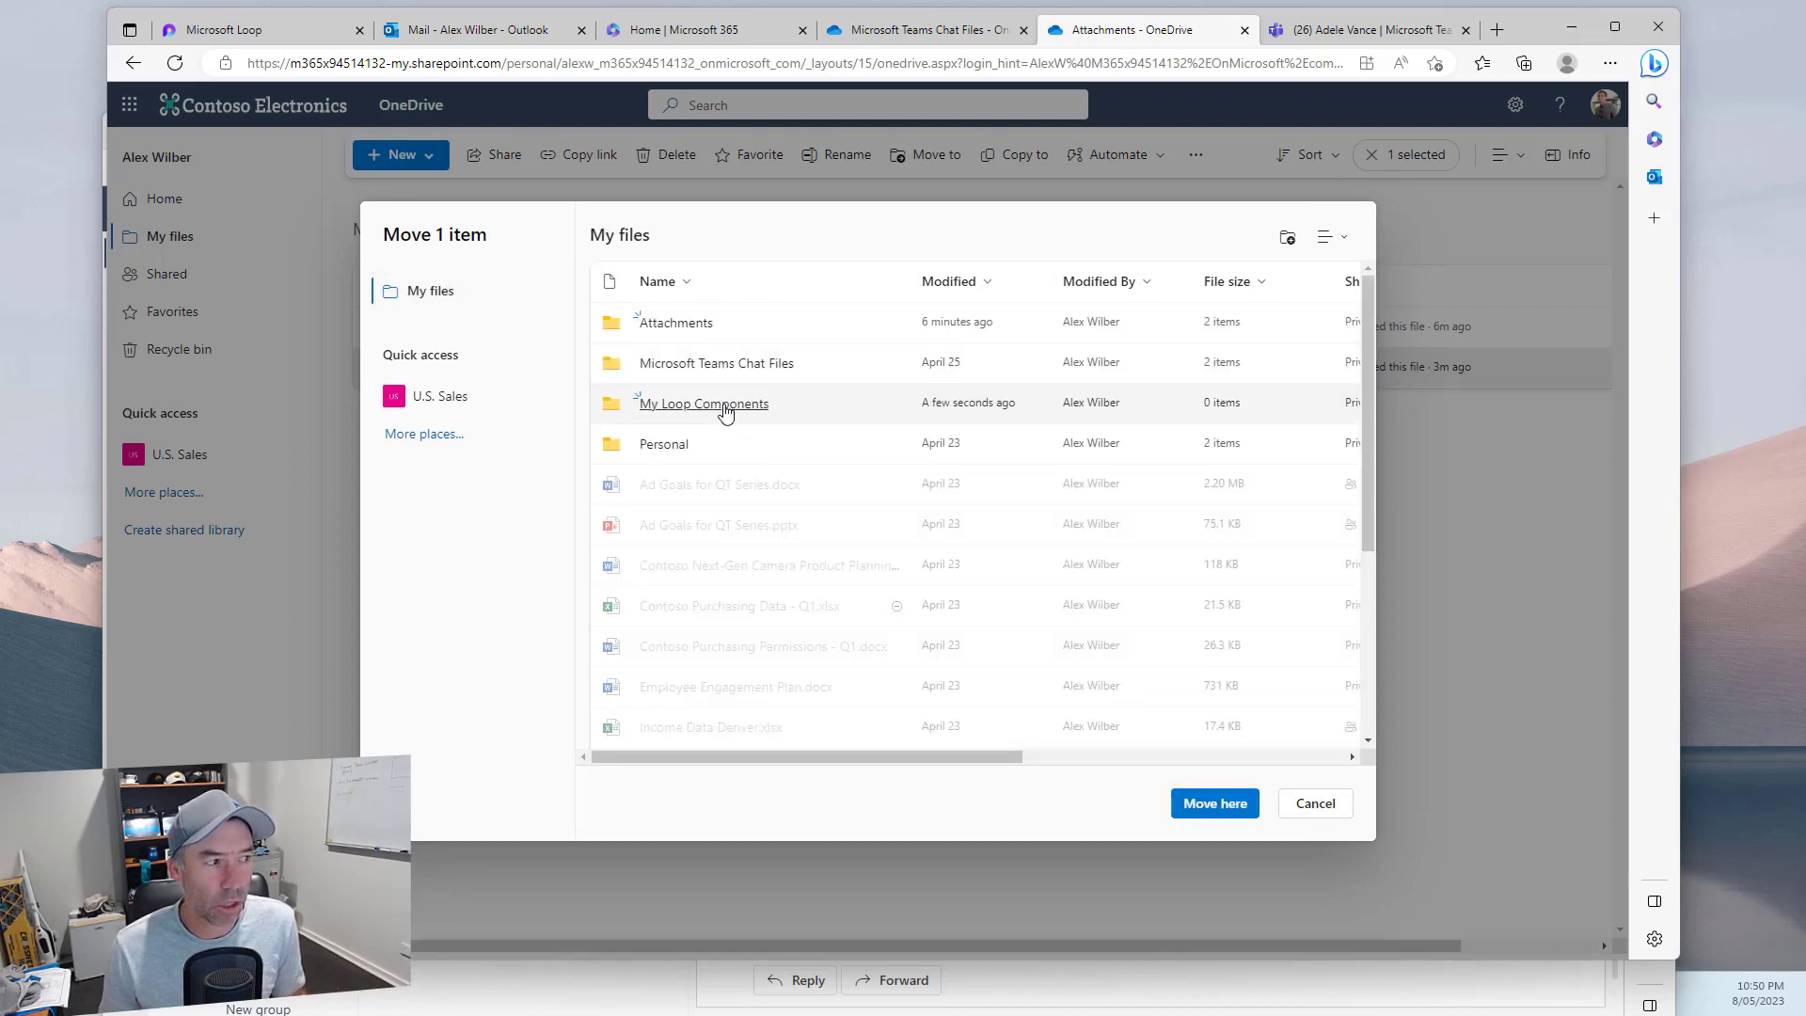
click(724, 404)
click(1223, 807)
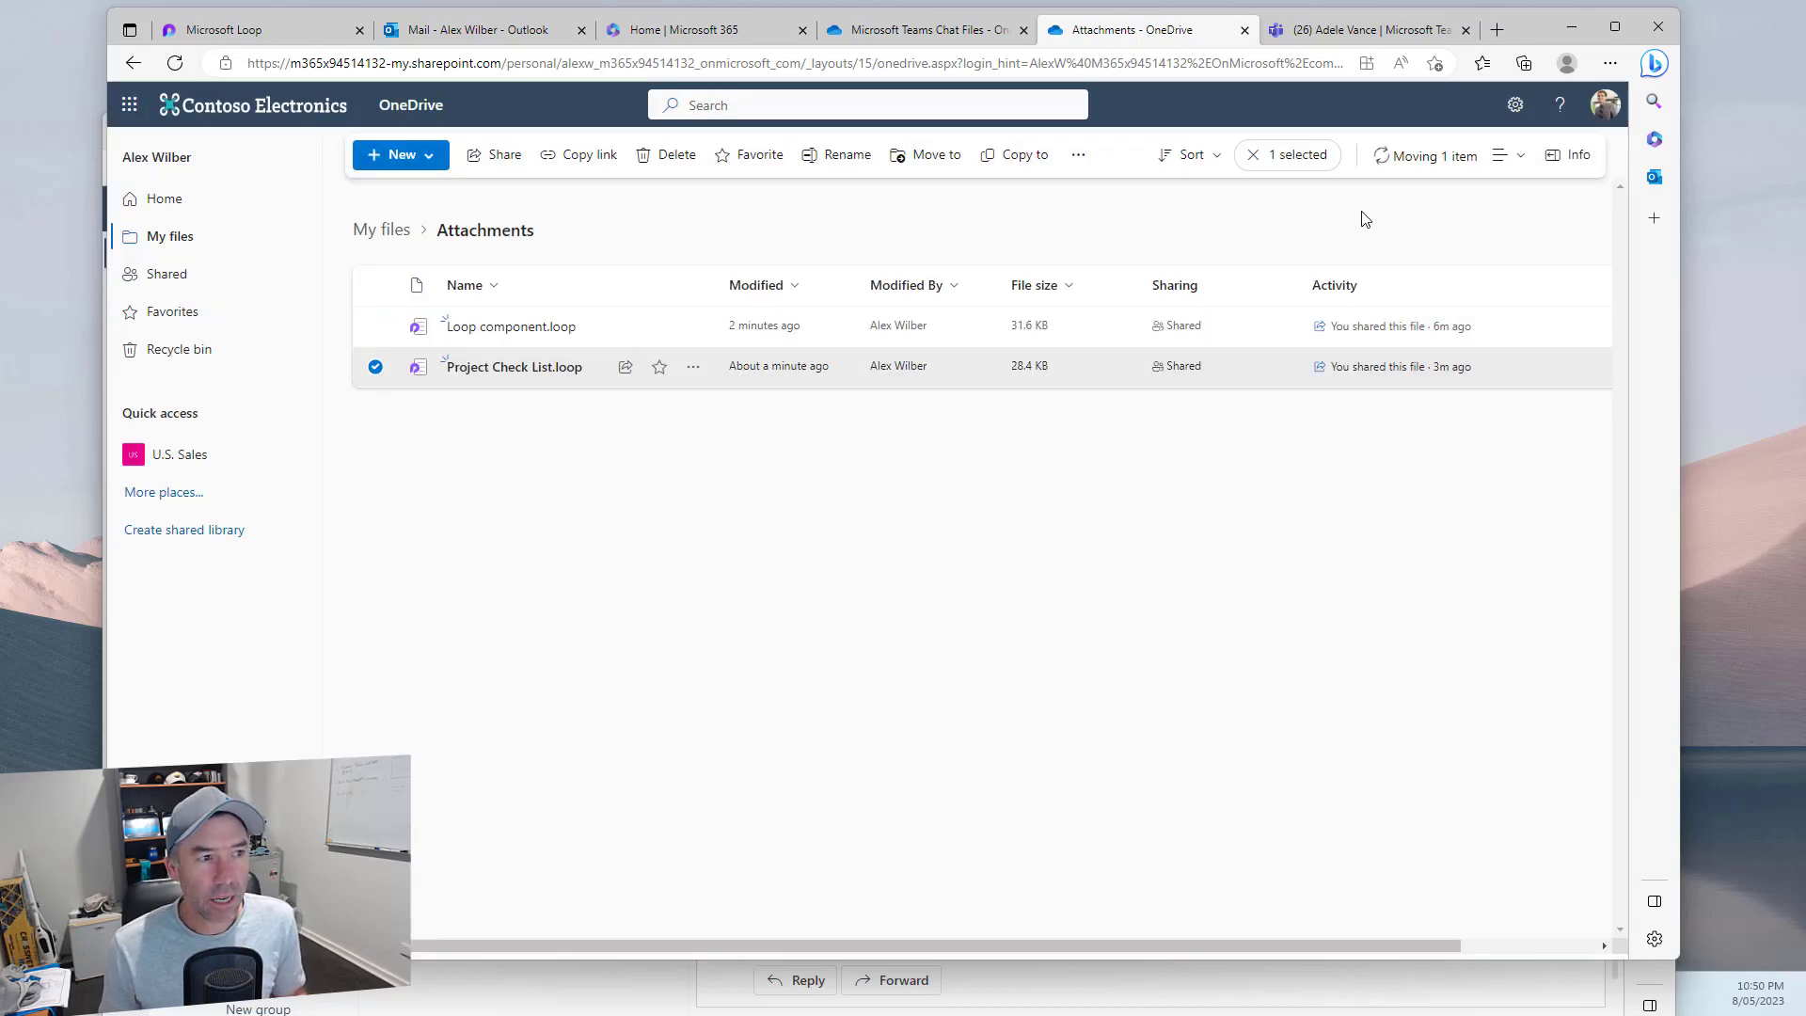
click(1428, 166)
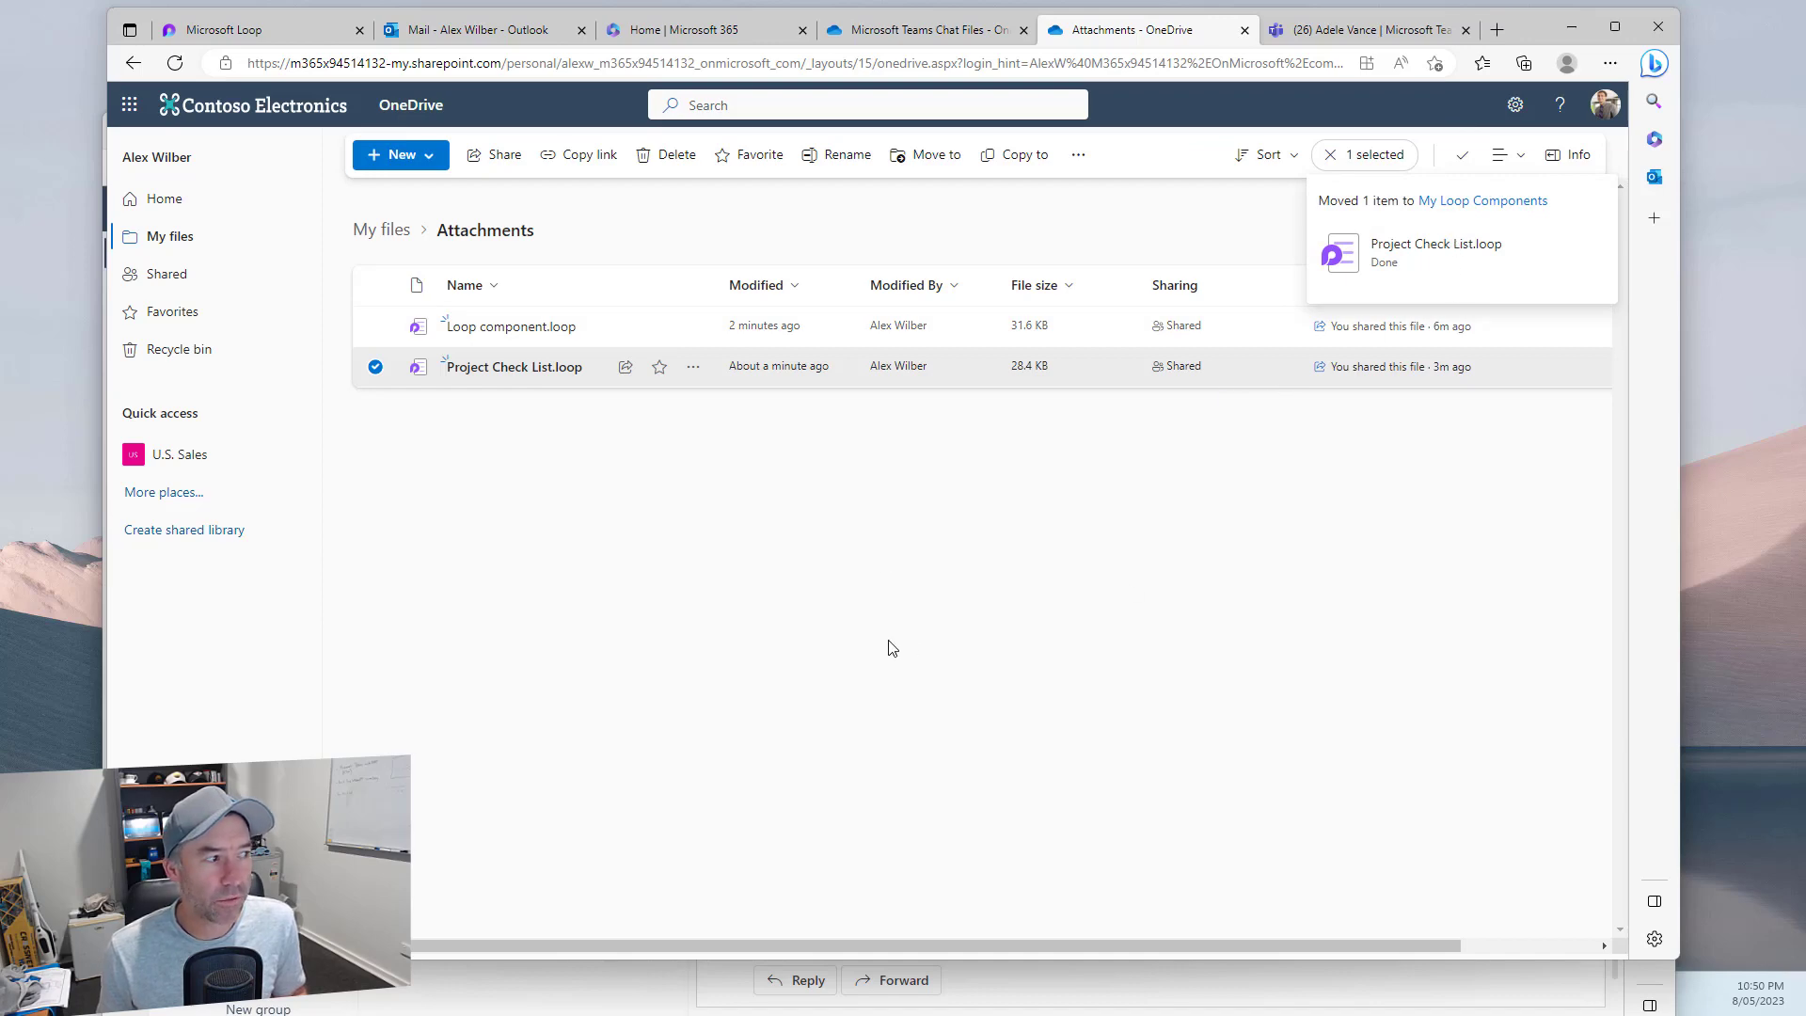
click(1187, 651)
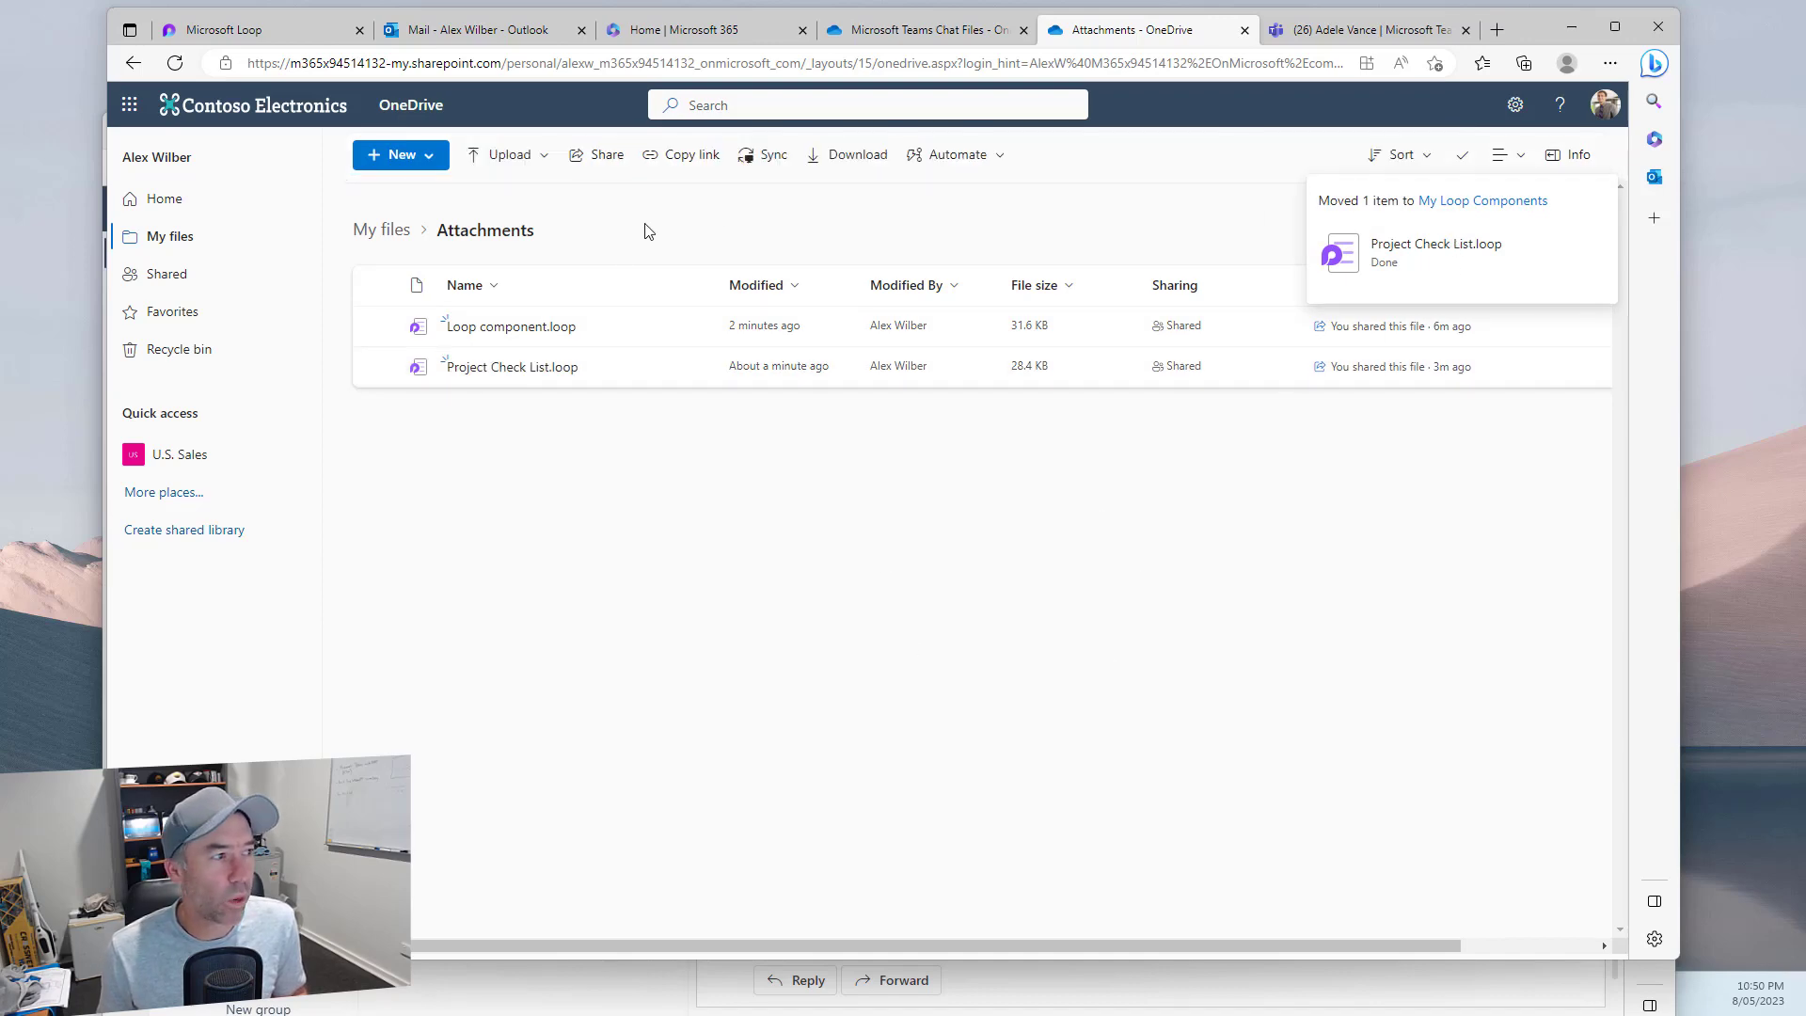
click(387, 230)
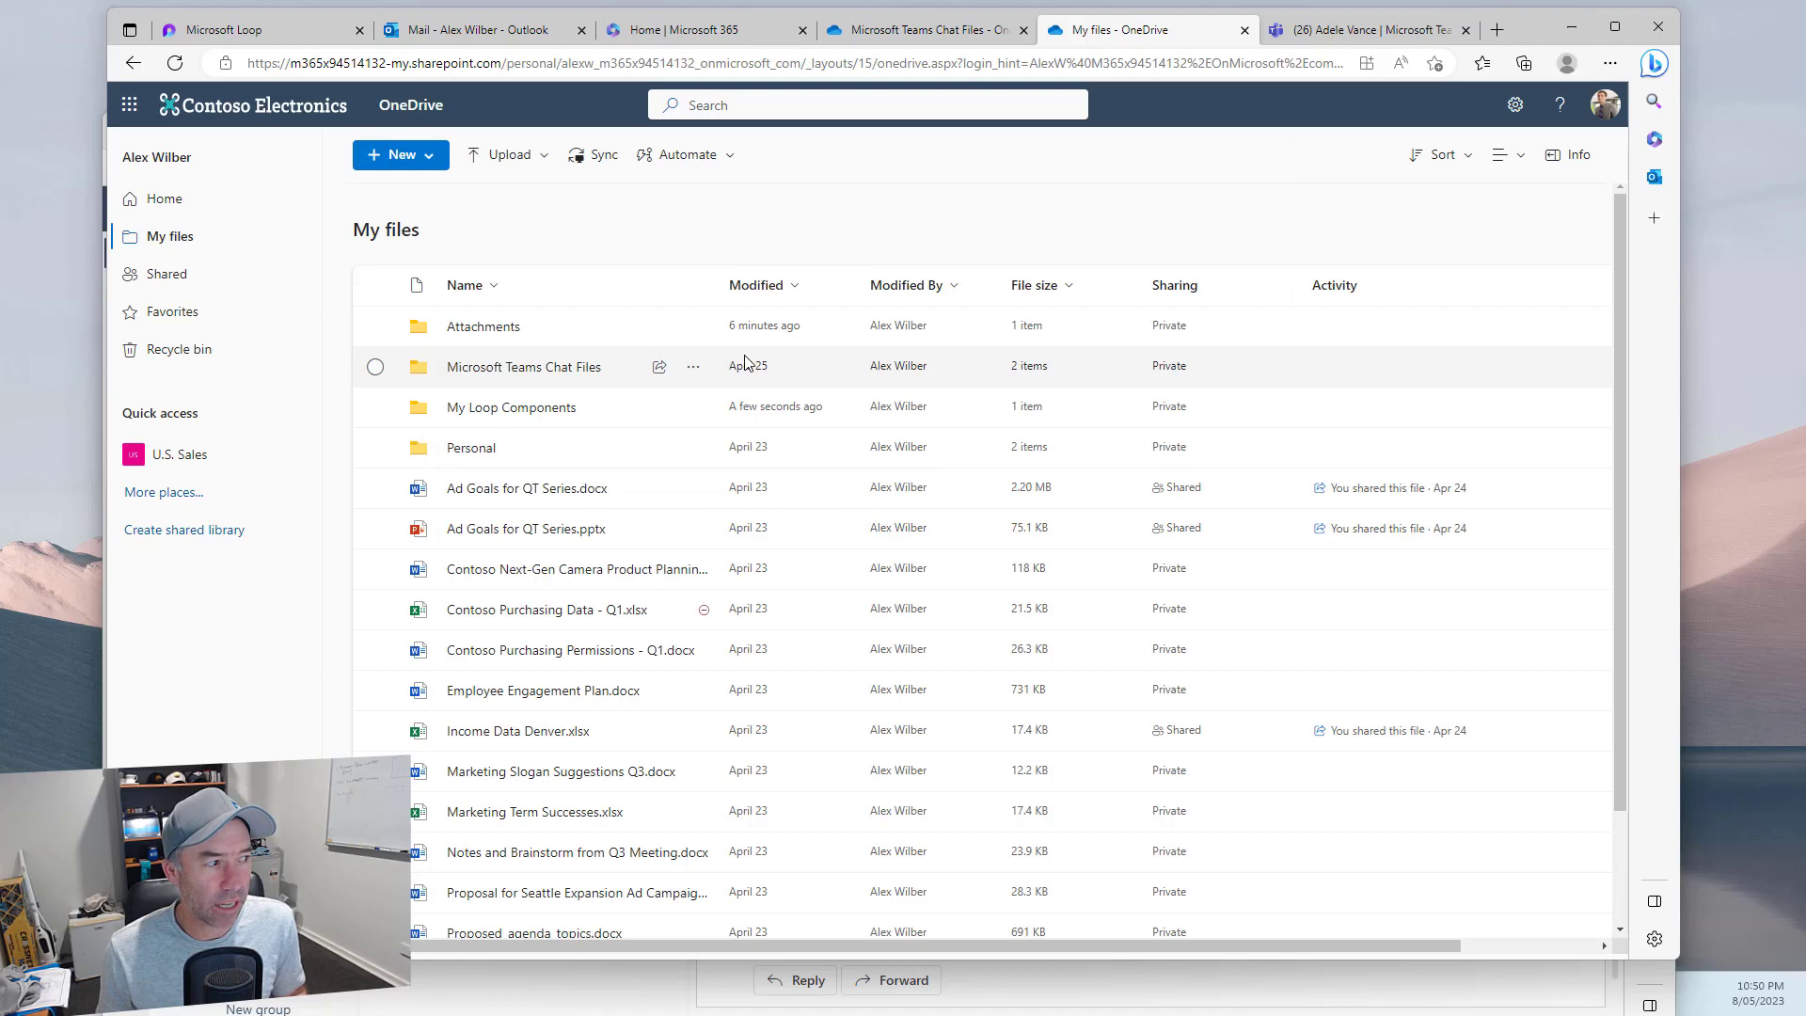
click(501, 407)
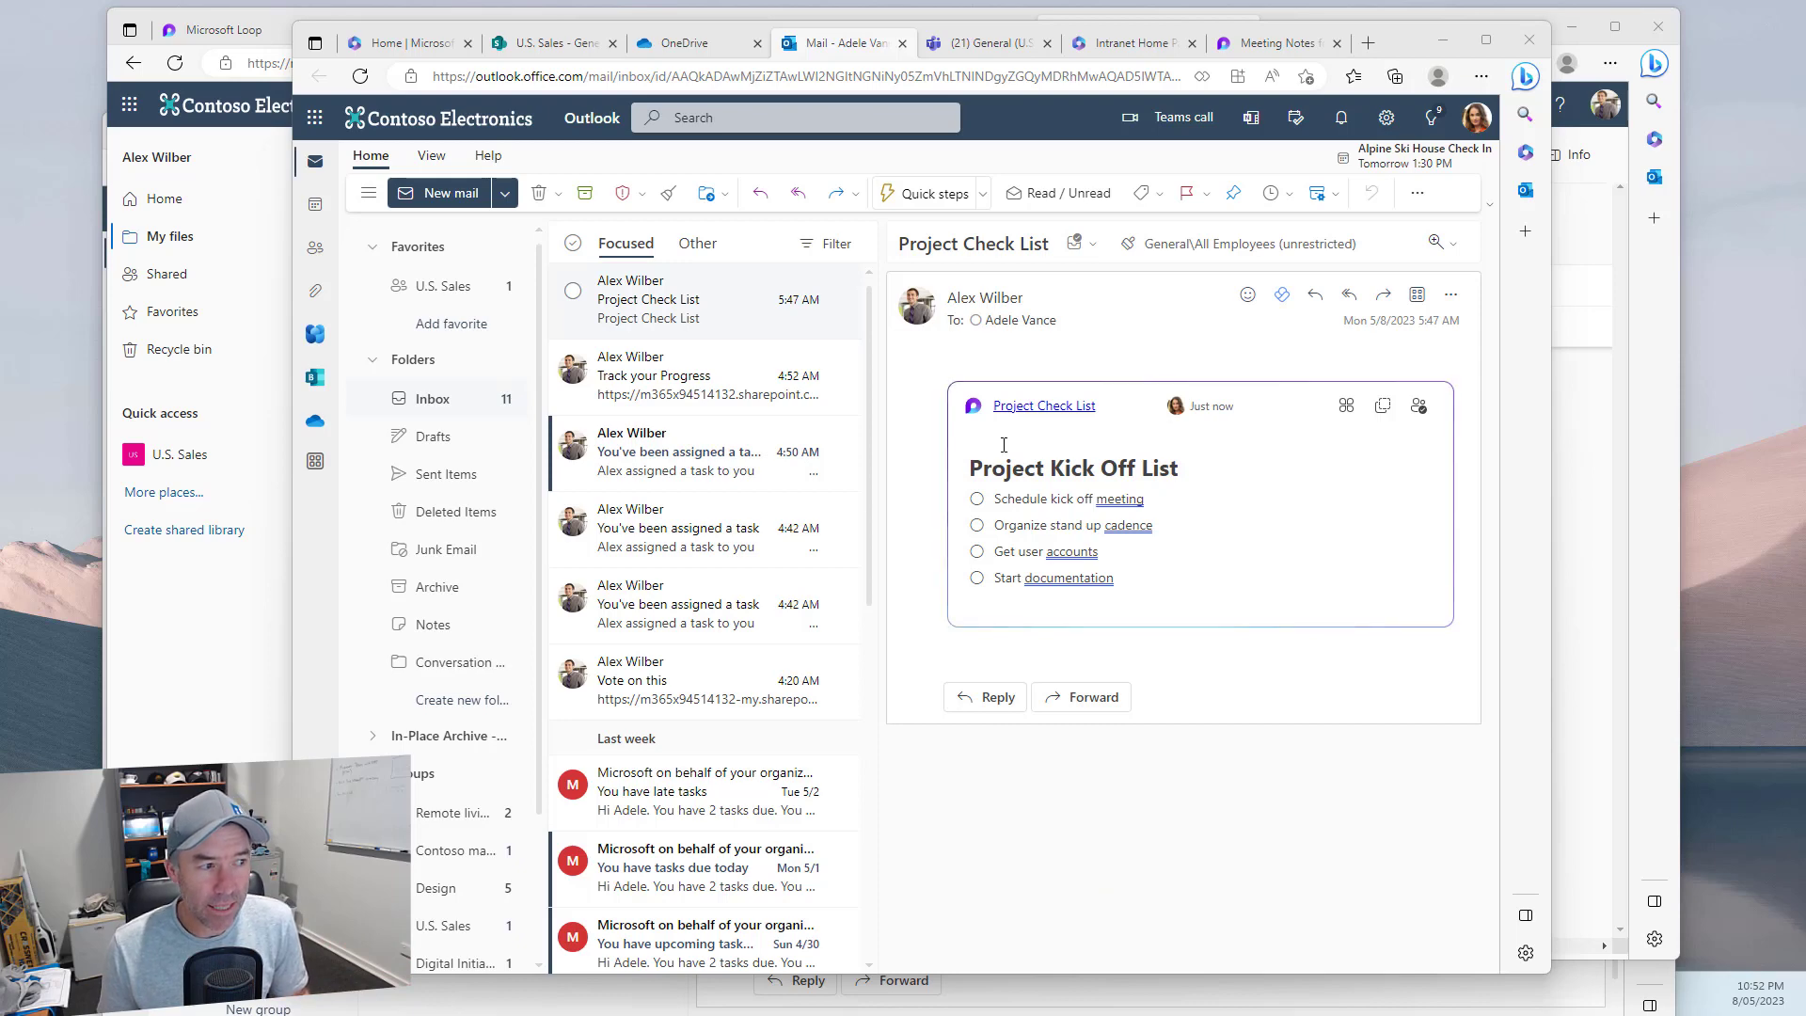
Reload the colleague's Outlook mailbox and check off Schedule kick off meeting, Organize stand up cadence and Get user accounts in the Project Check List email
click(360, 76)
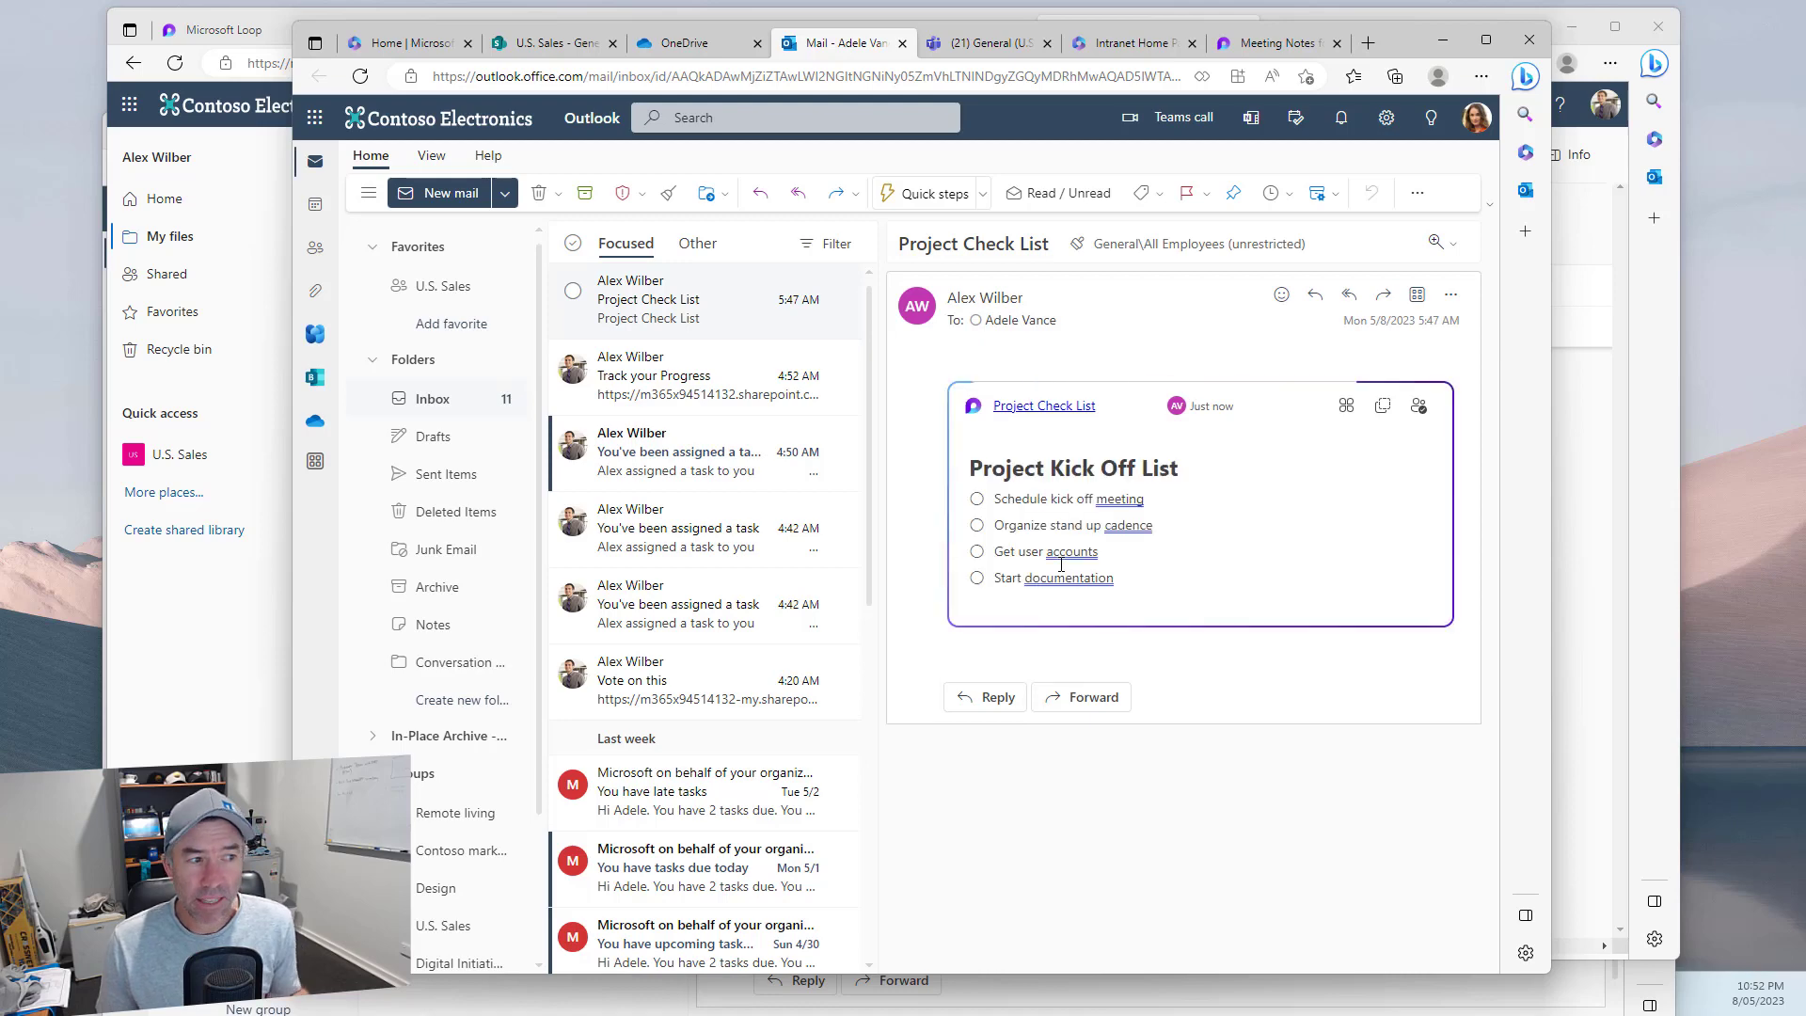
click(976, 498)
click(977, 525)
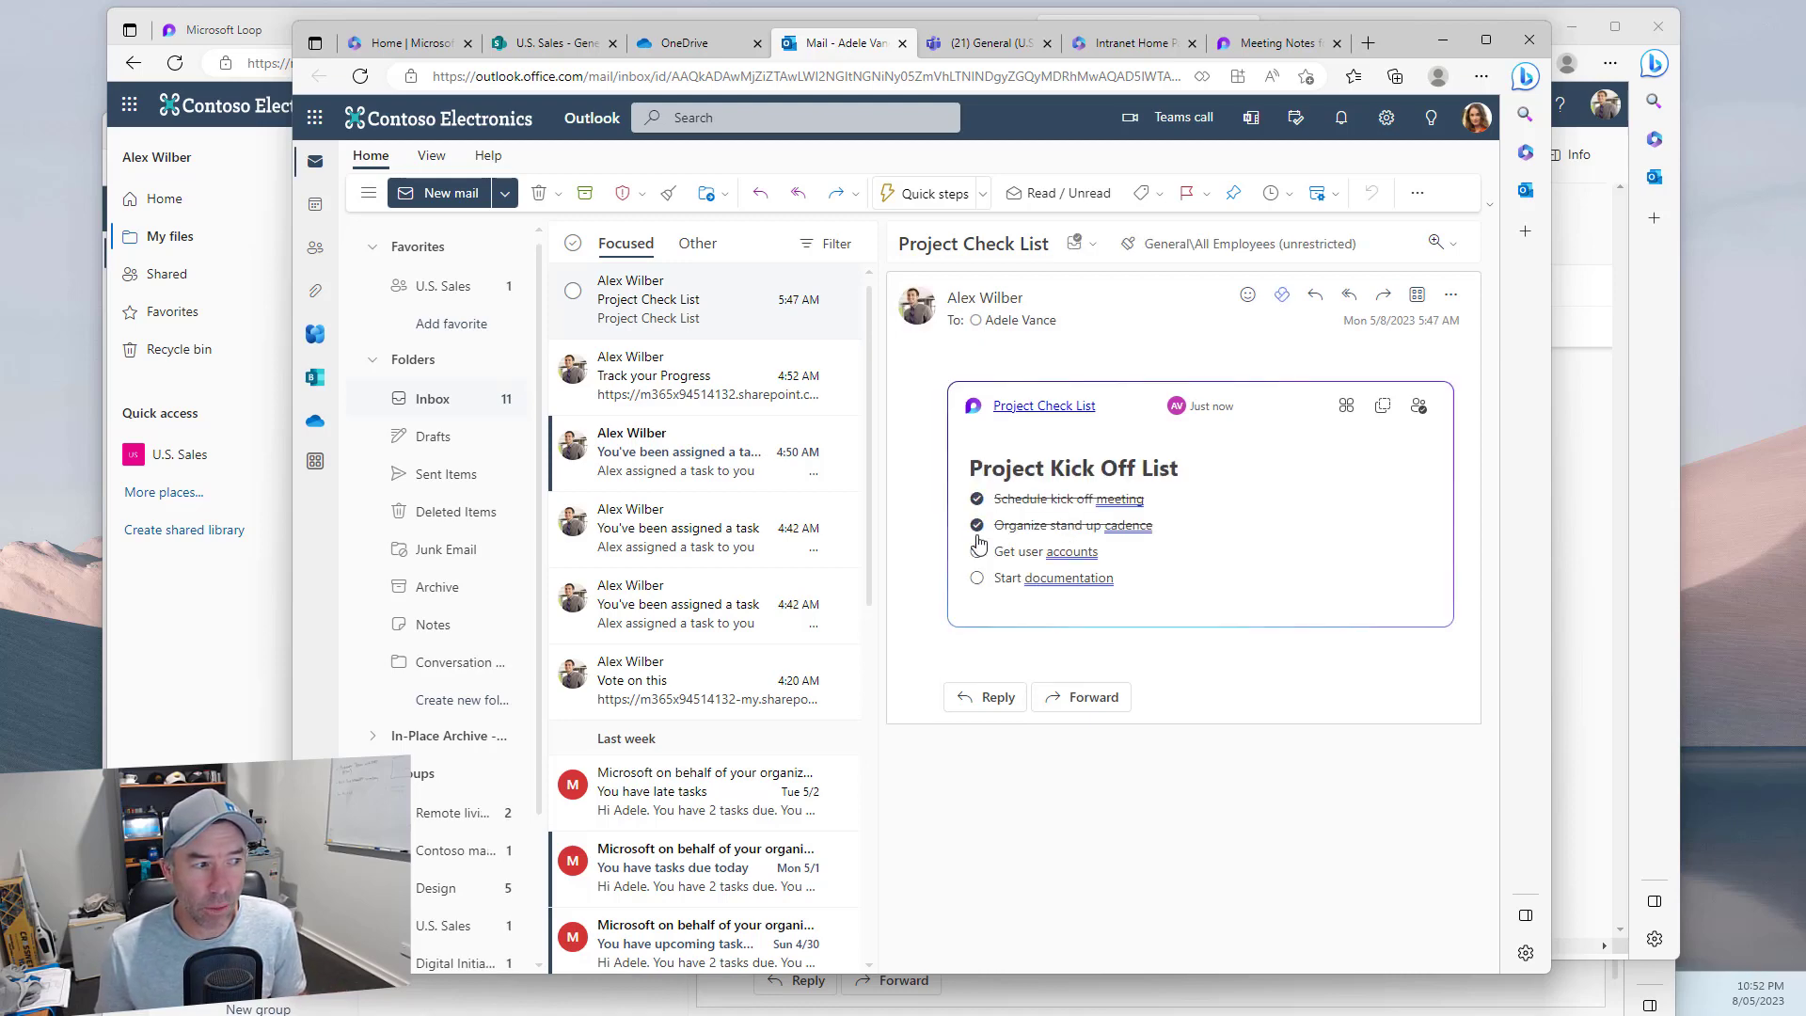
click(977, 551)
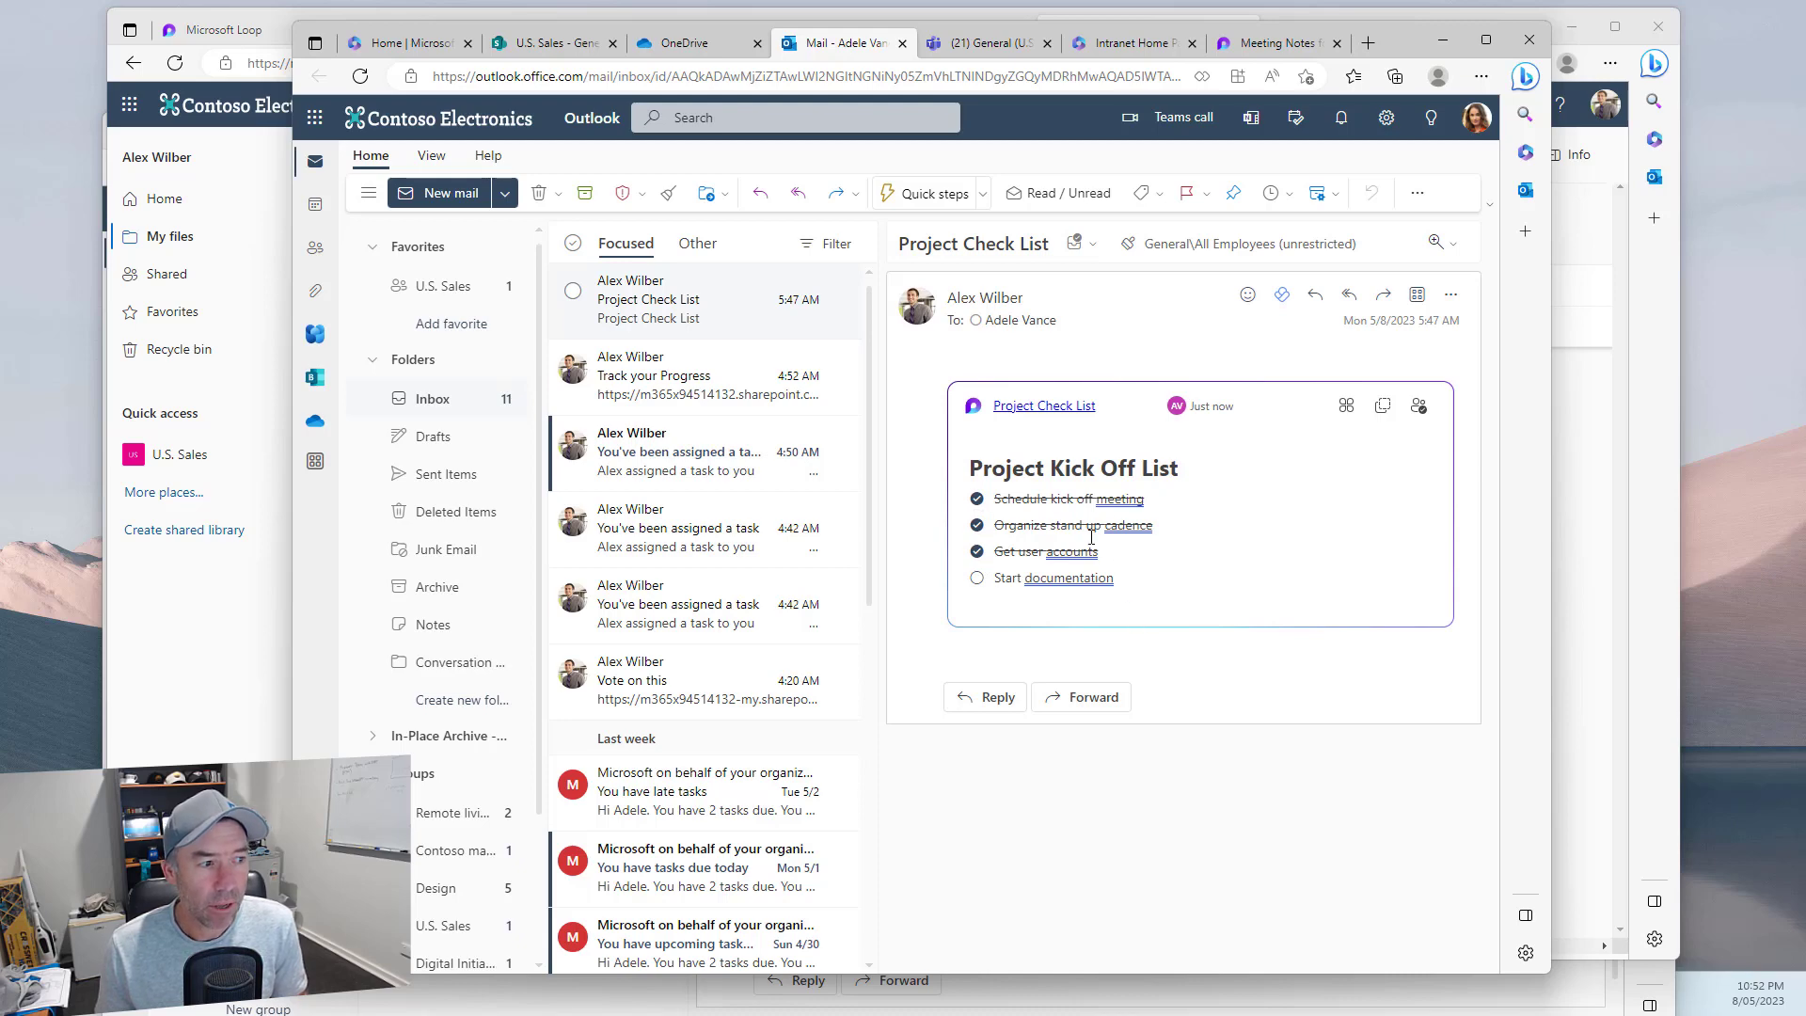
Return to the sender's OneDrive window and open Project Check List.loop from My Loop Components to check the synced tasks
drag(1392, 42, 1795, 208)
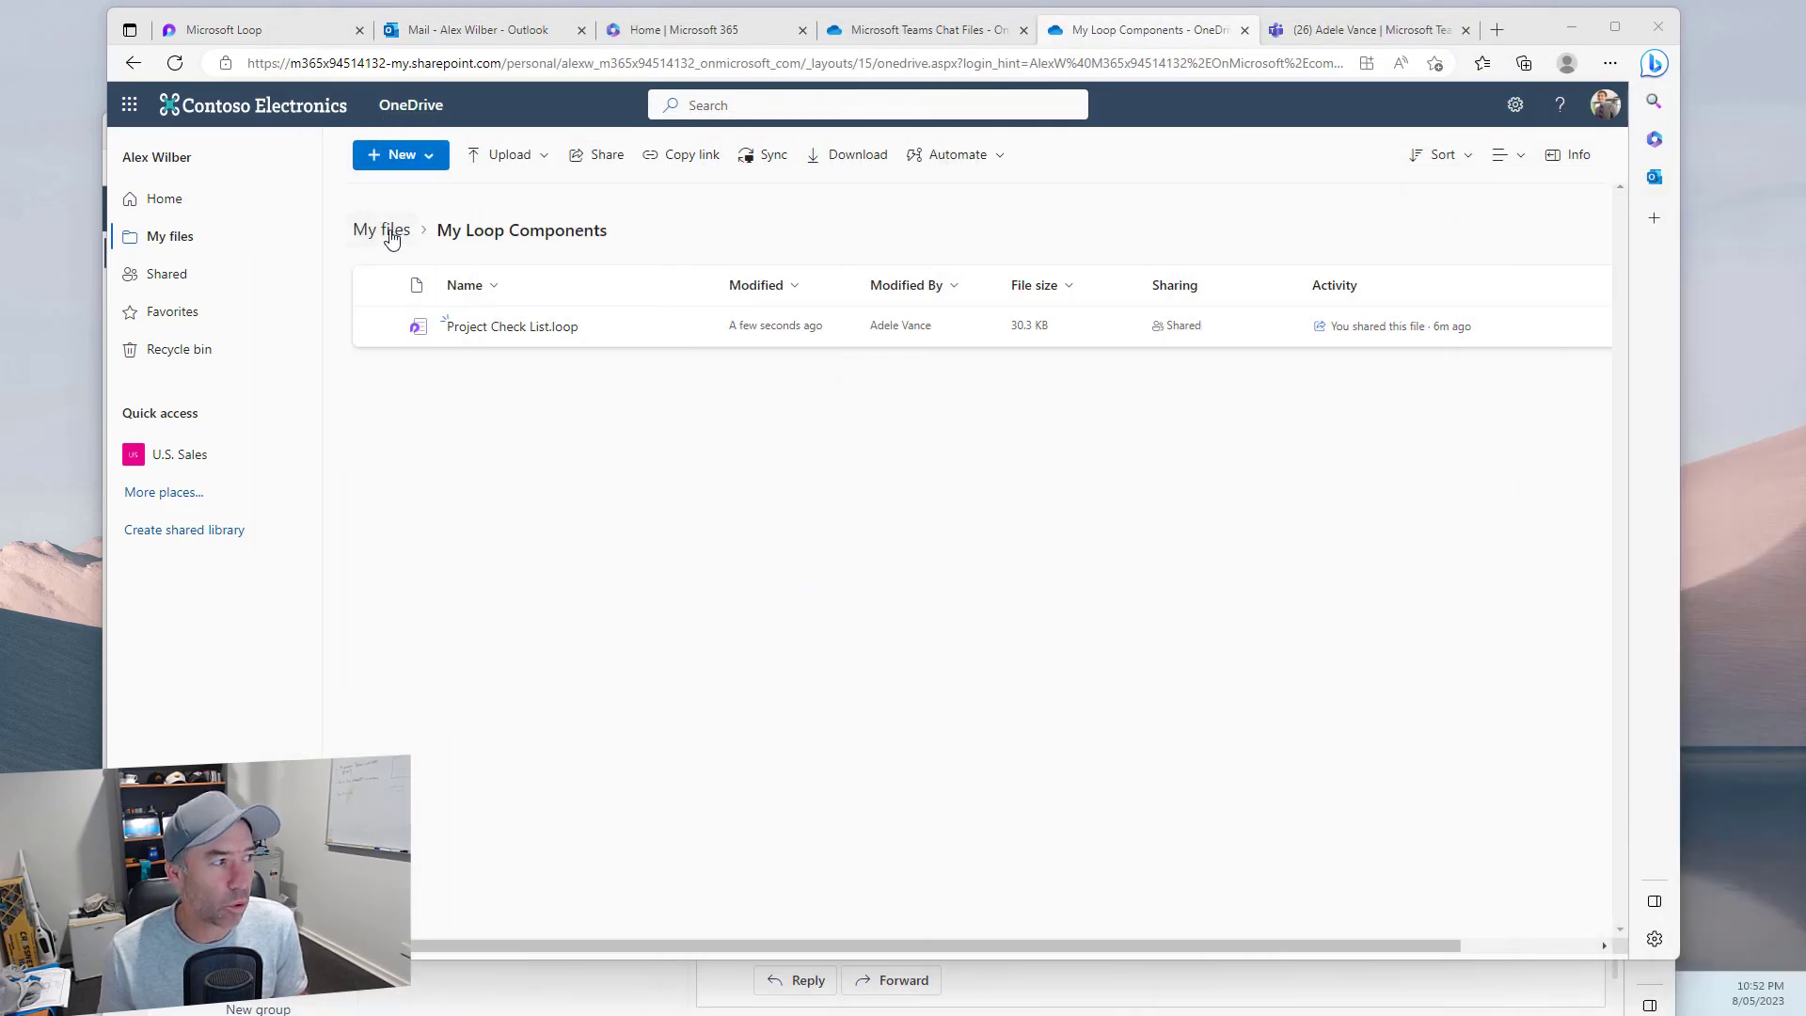
click(514, 329)
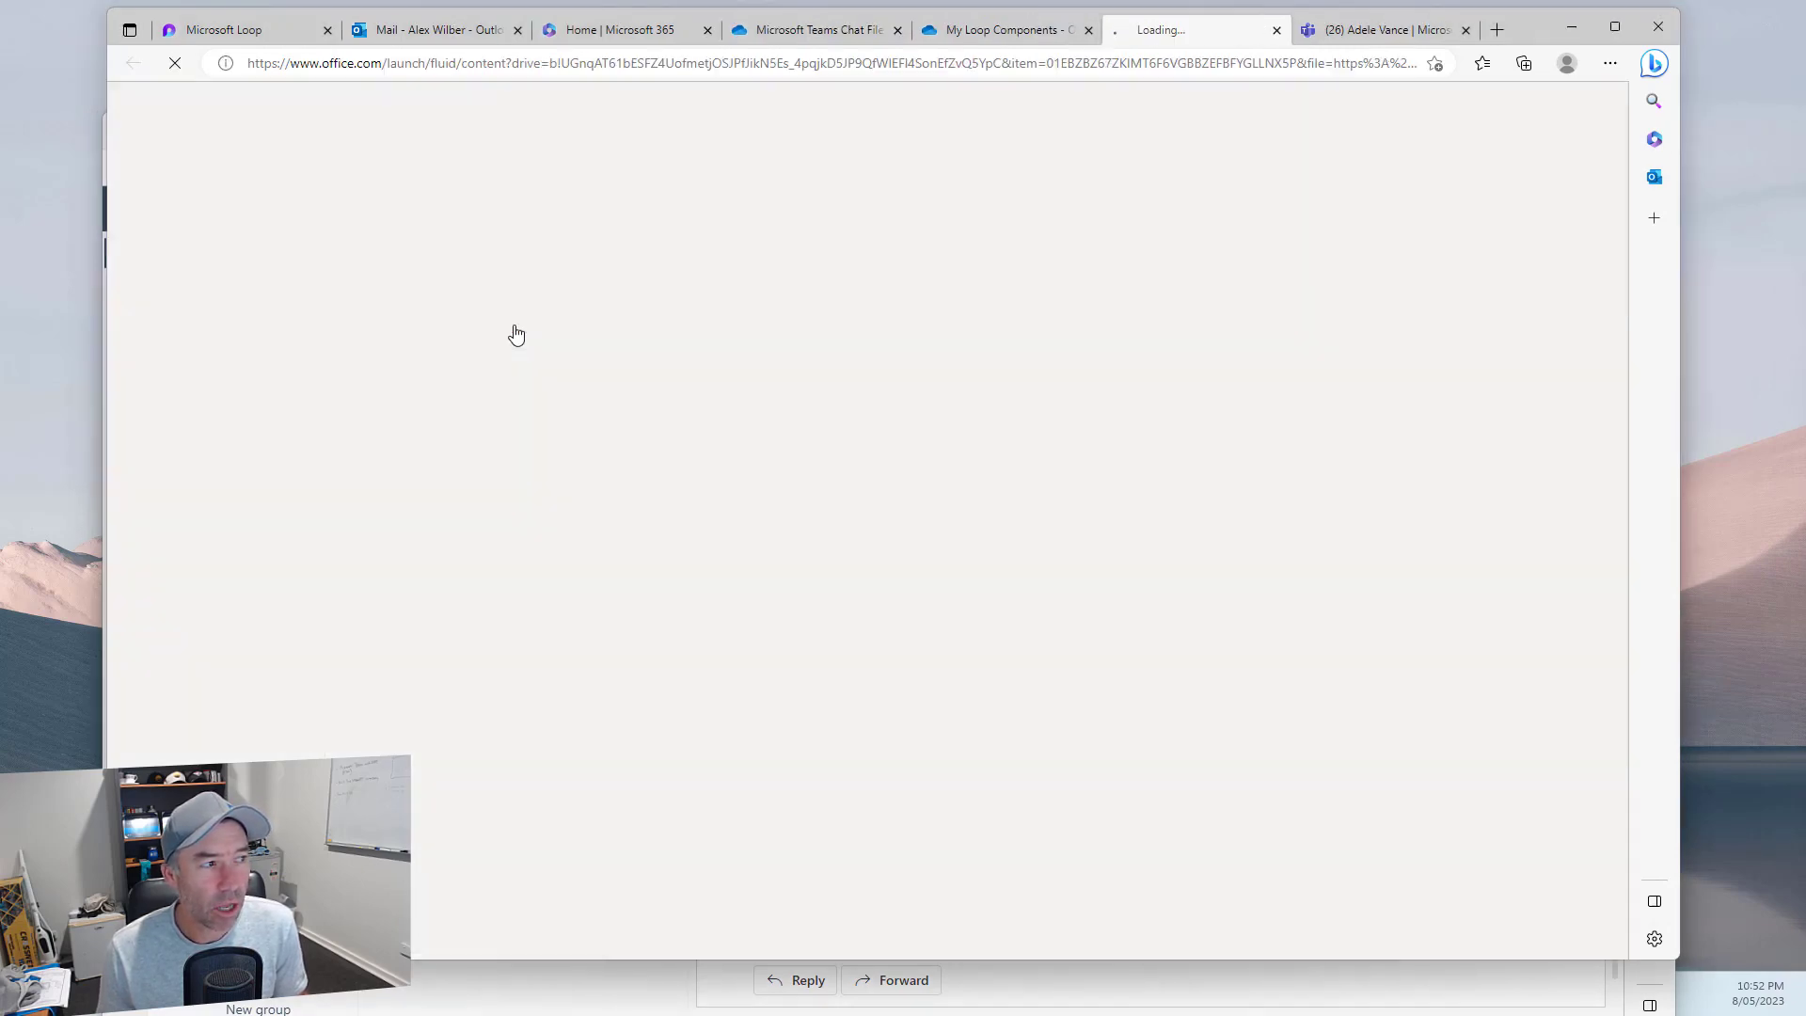
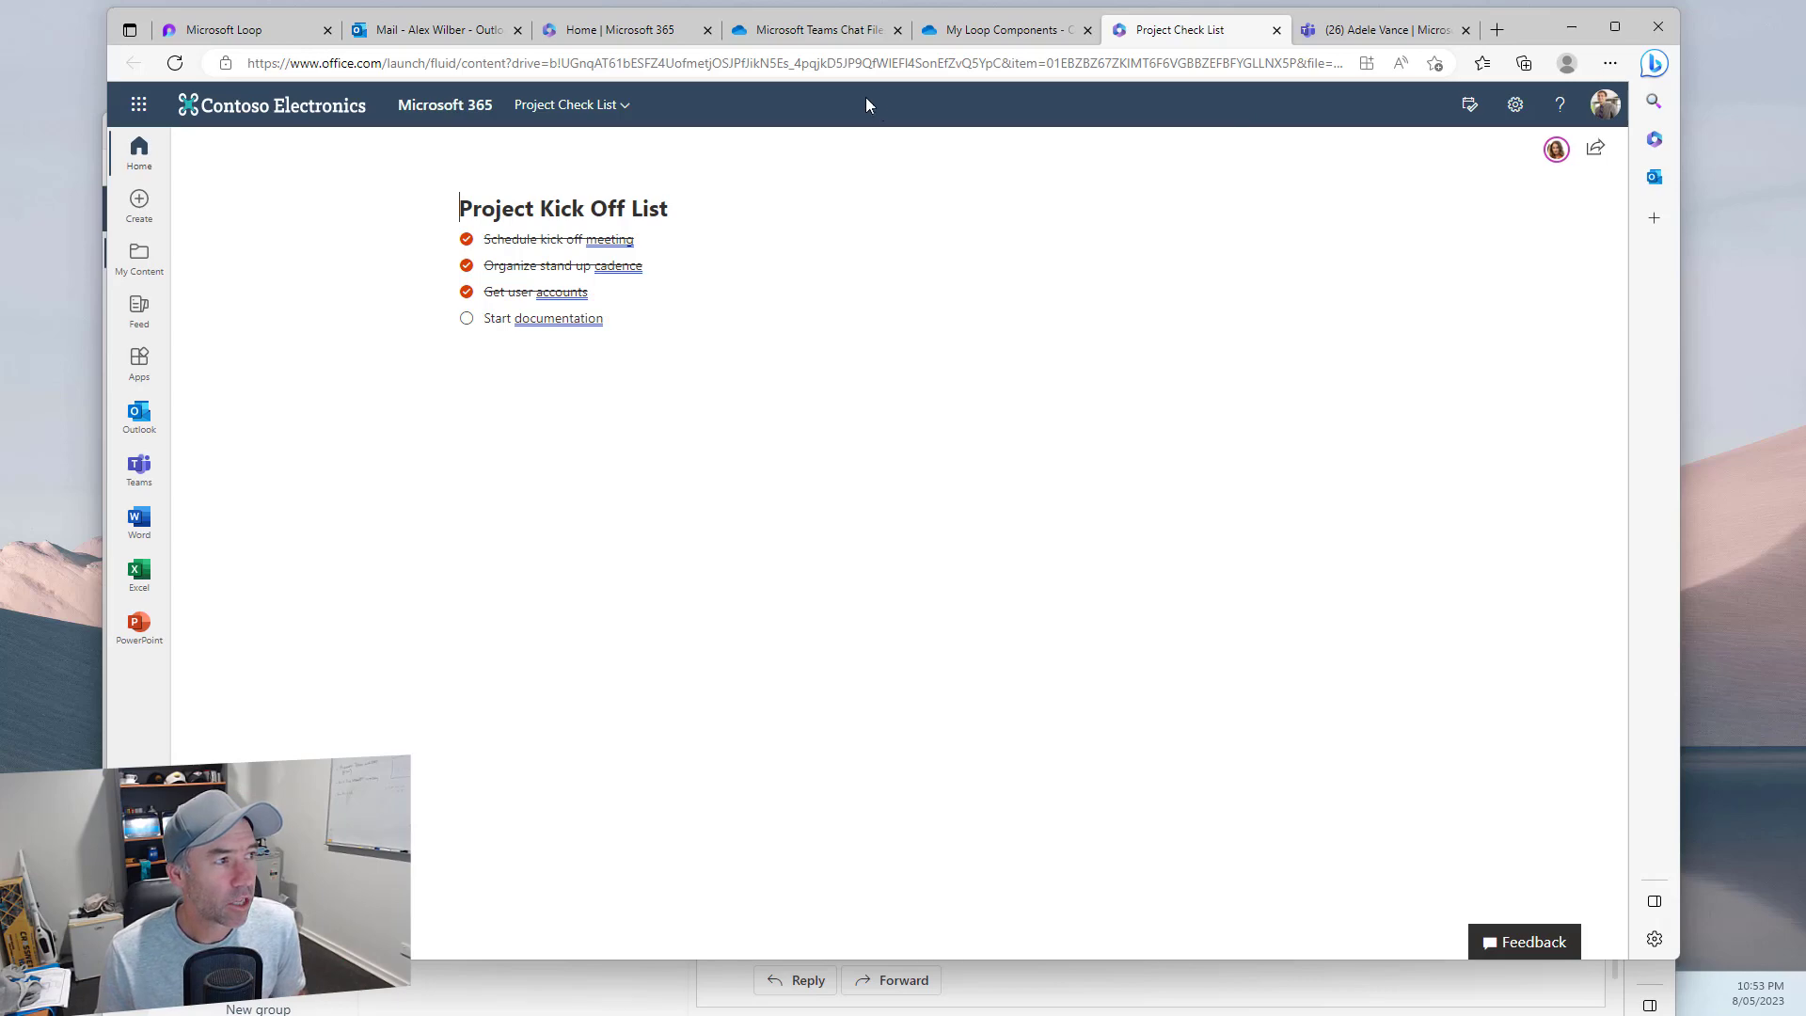
Review the Discussion Topics chat in Teams, and move Discussion Topics.loop from Microsoft Teams Chat Files to My Loop Components in OneDrive
click(1356, 32)
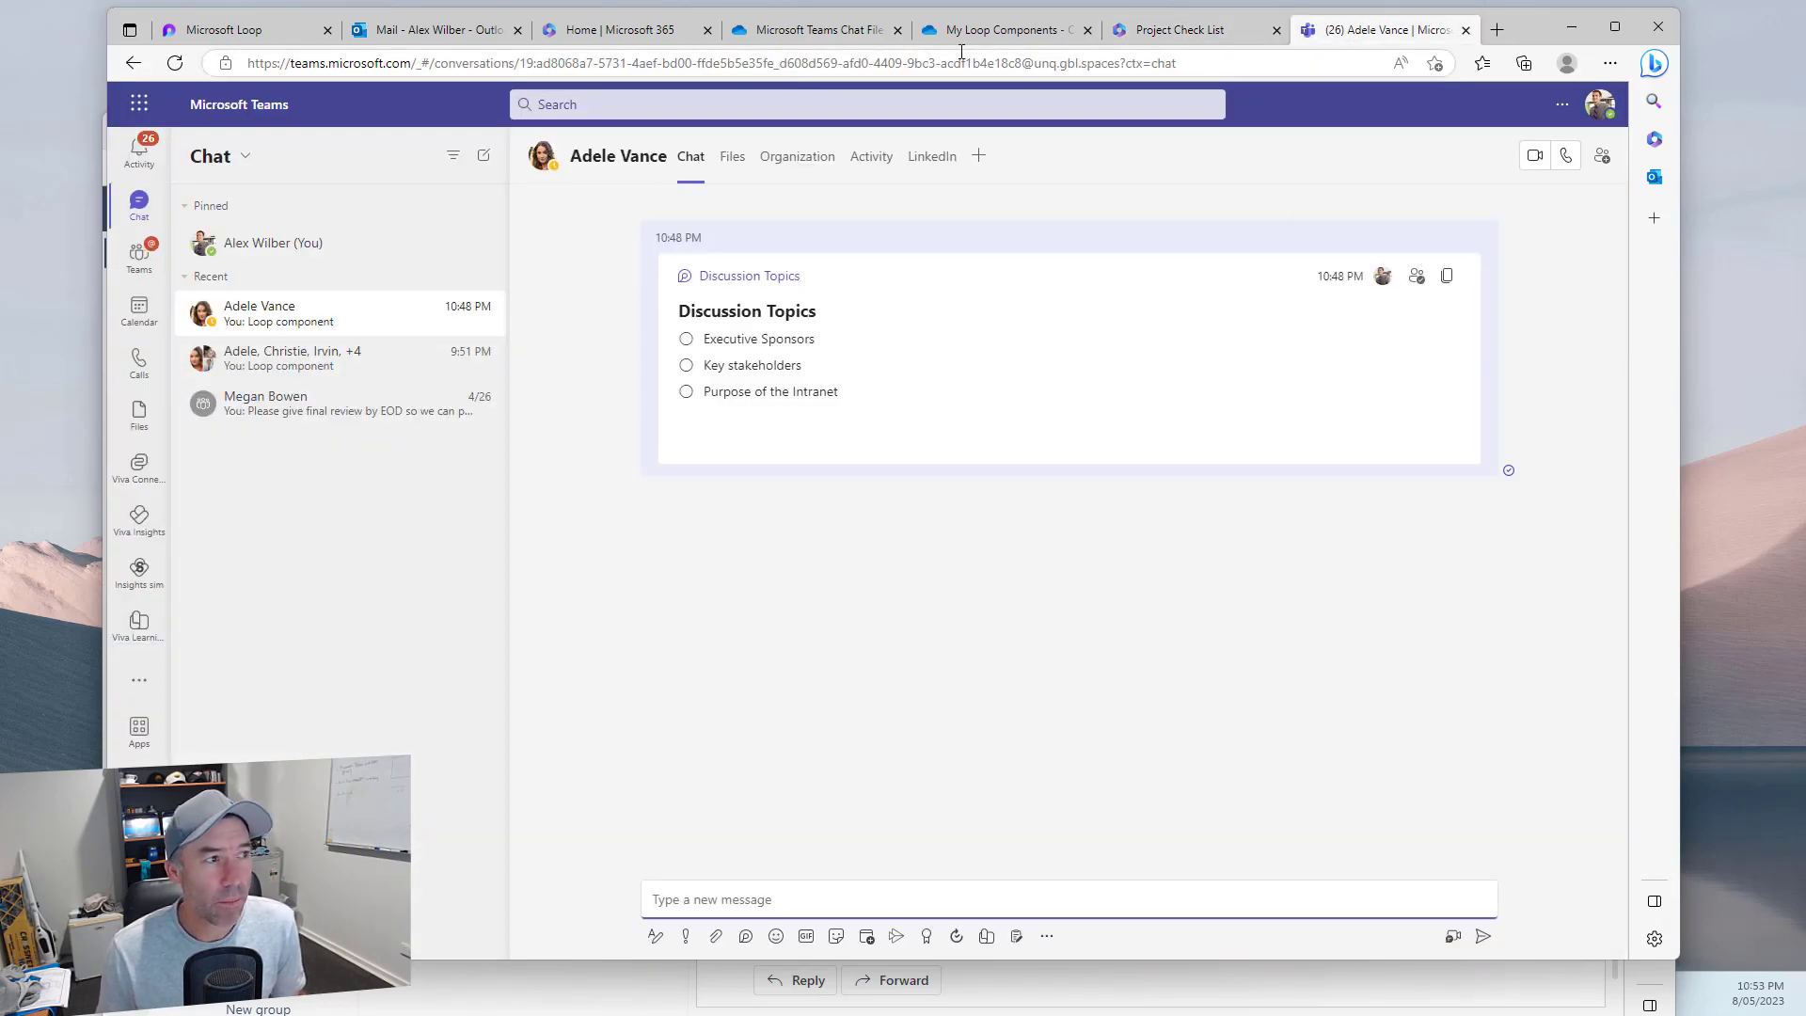
click(809, 36)
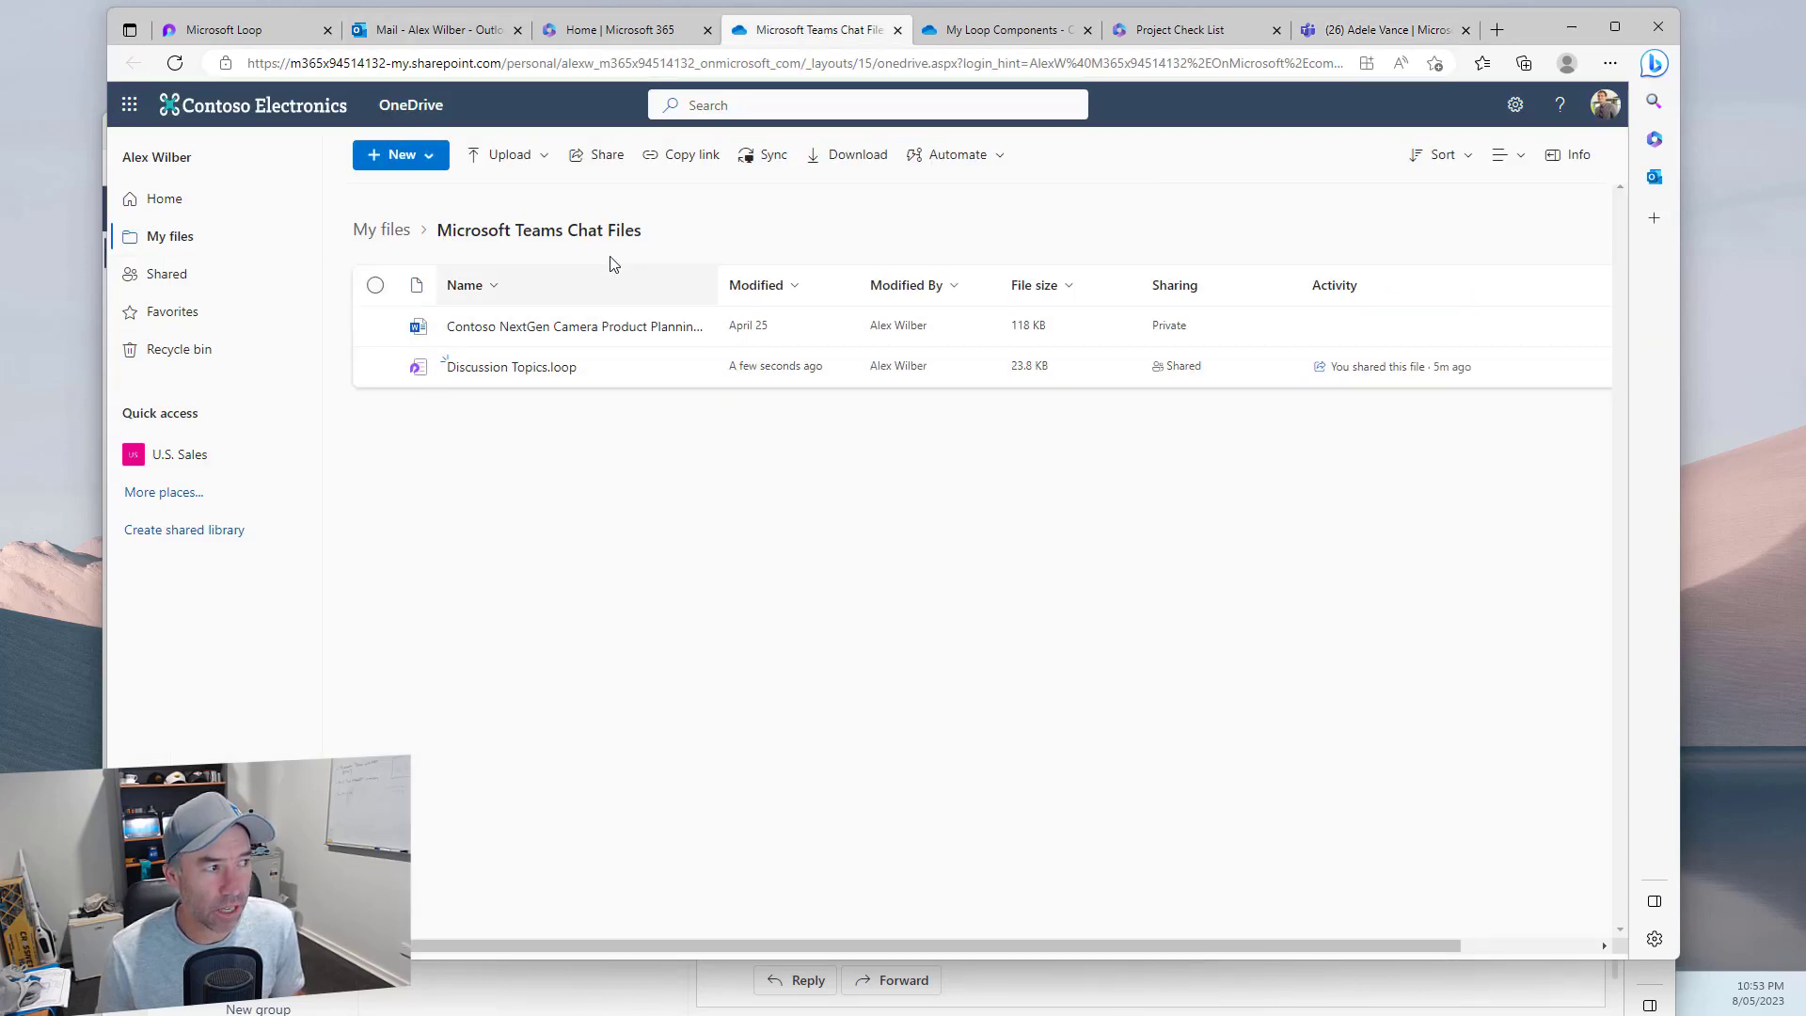
click(376, 371)
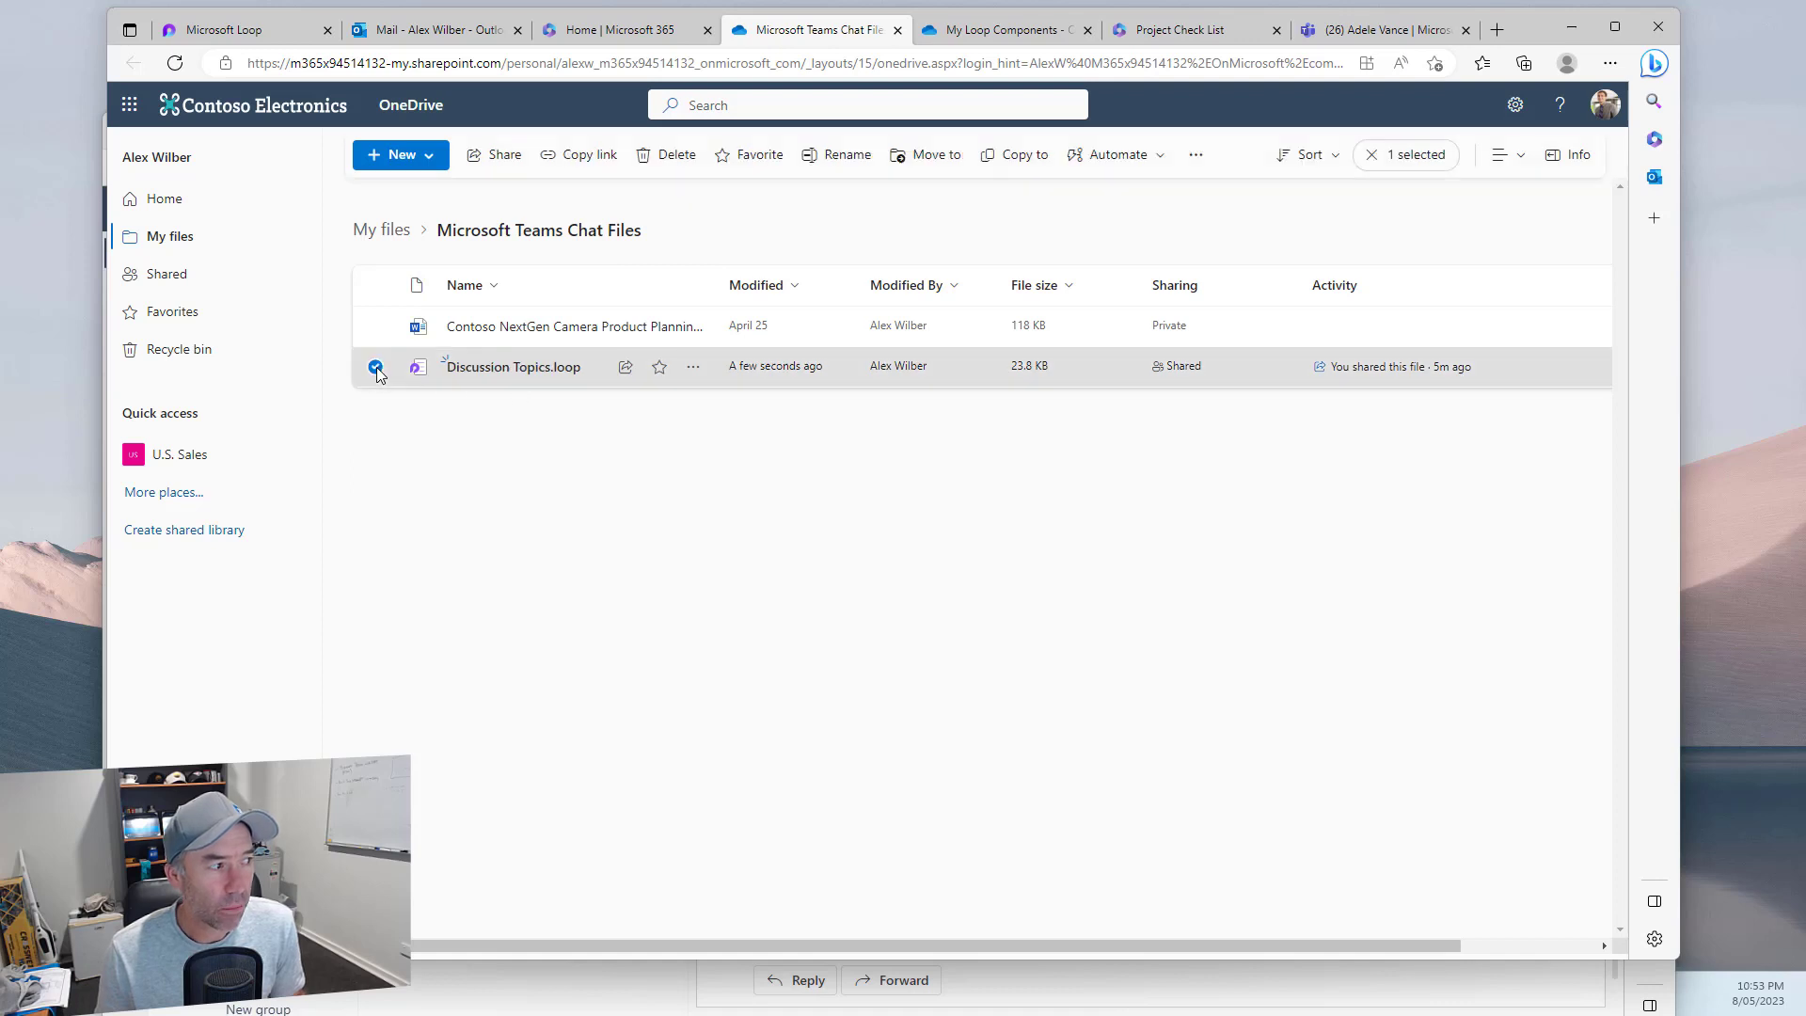
click(694, 369)
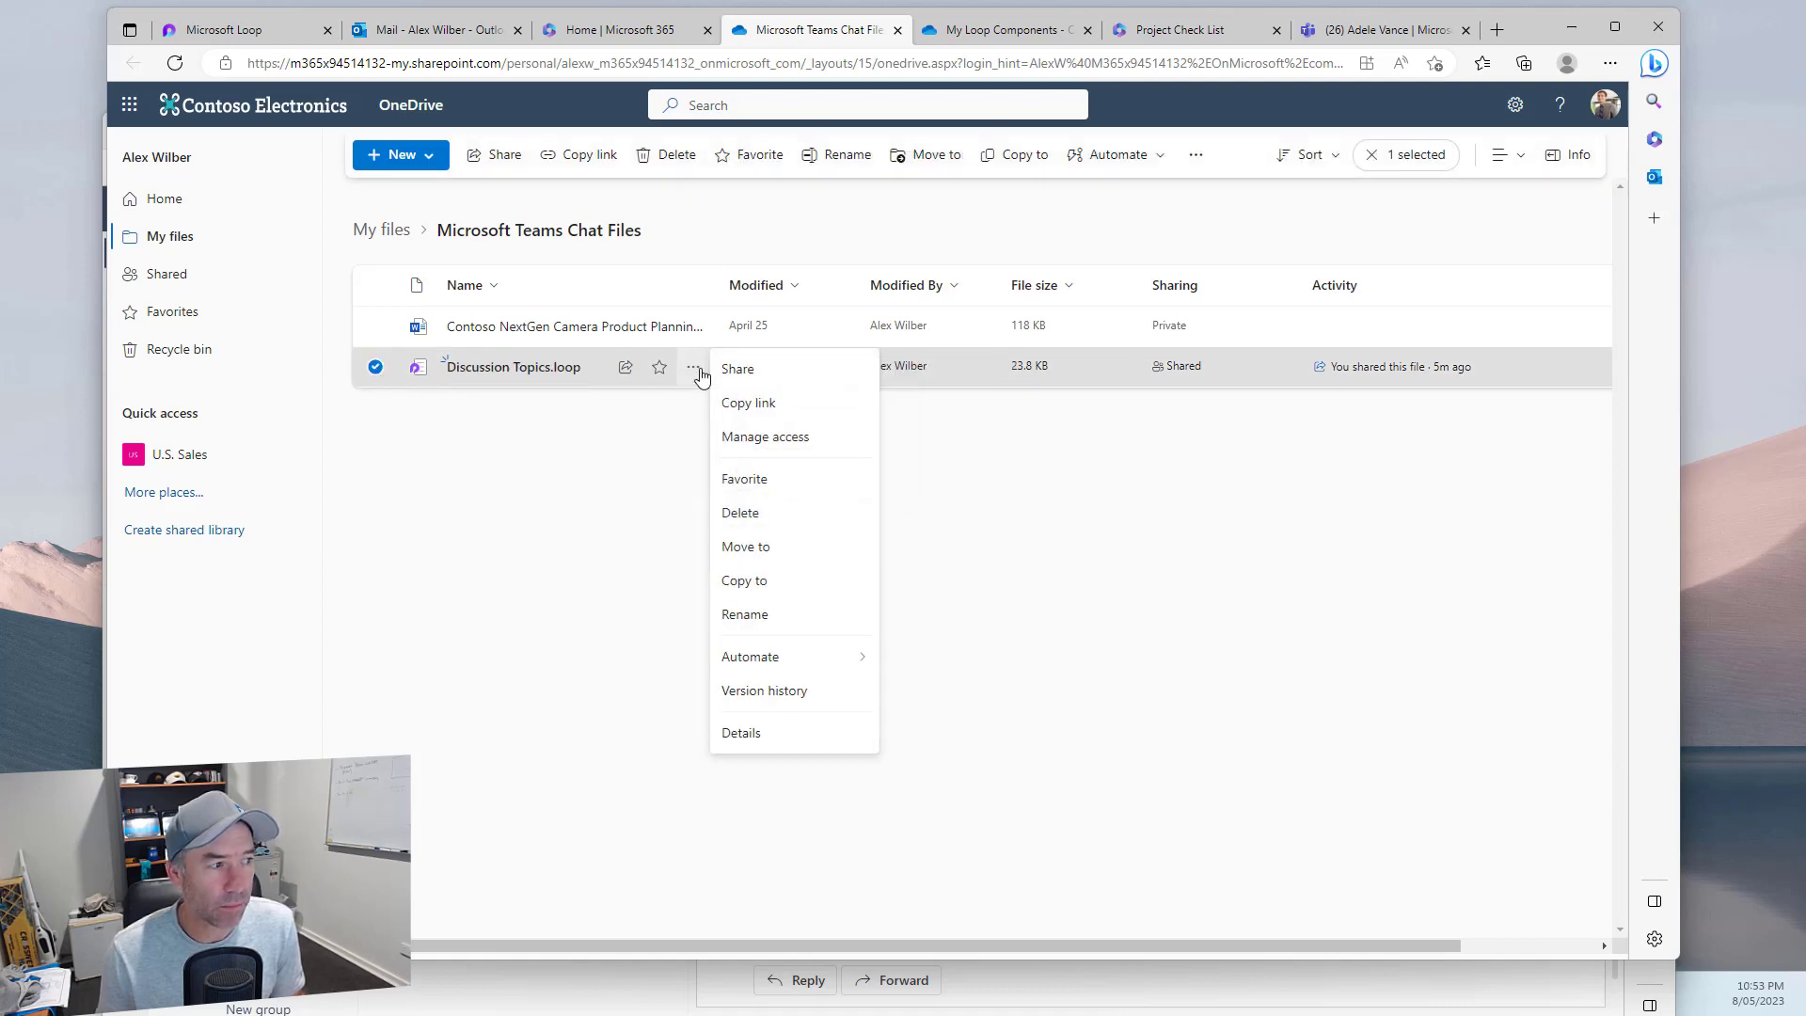
click(764, 548)
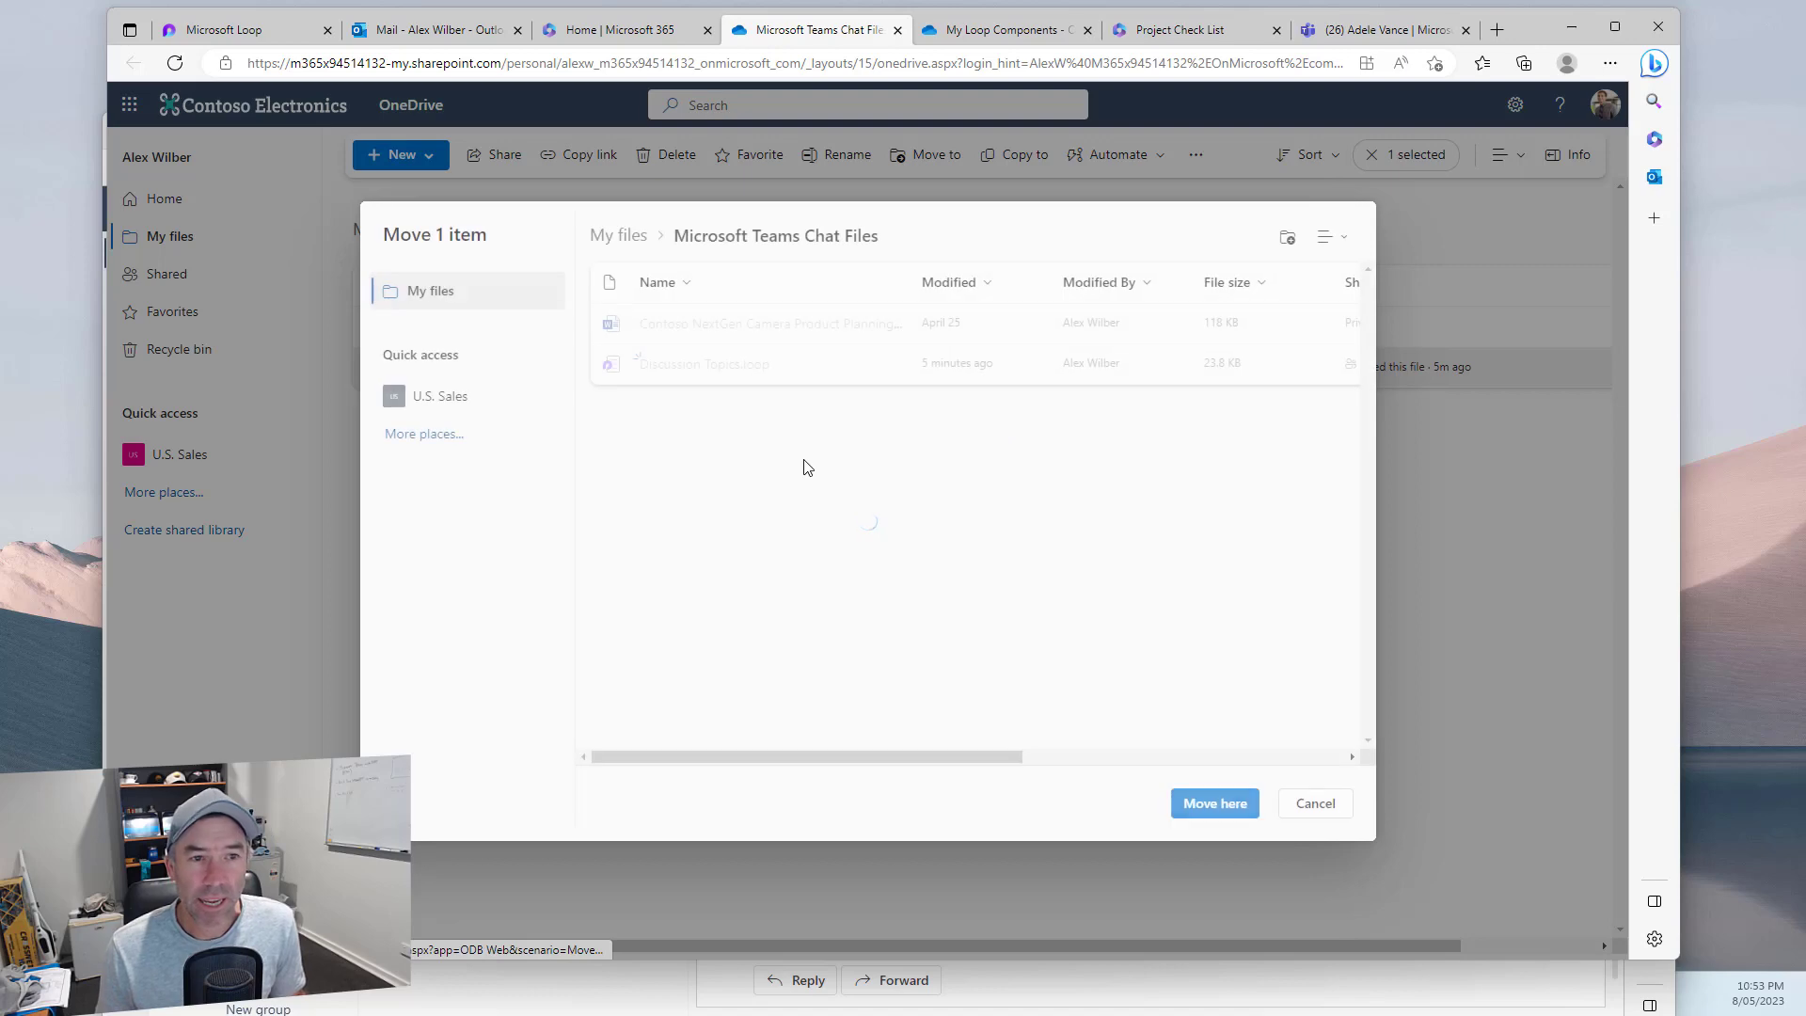
click(619, 236)
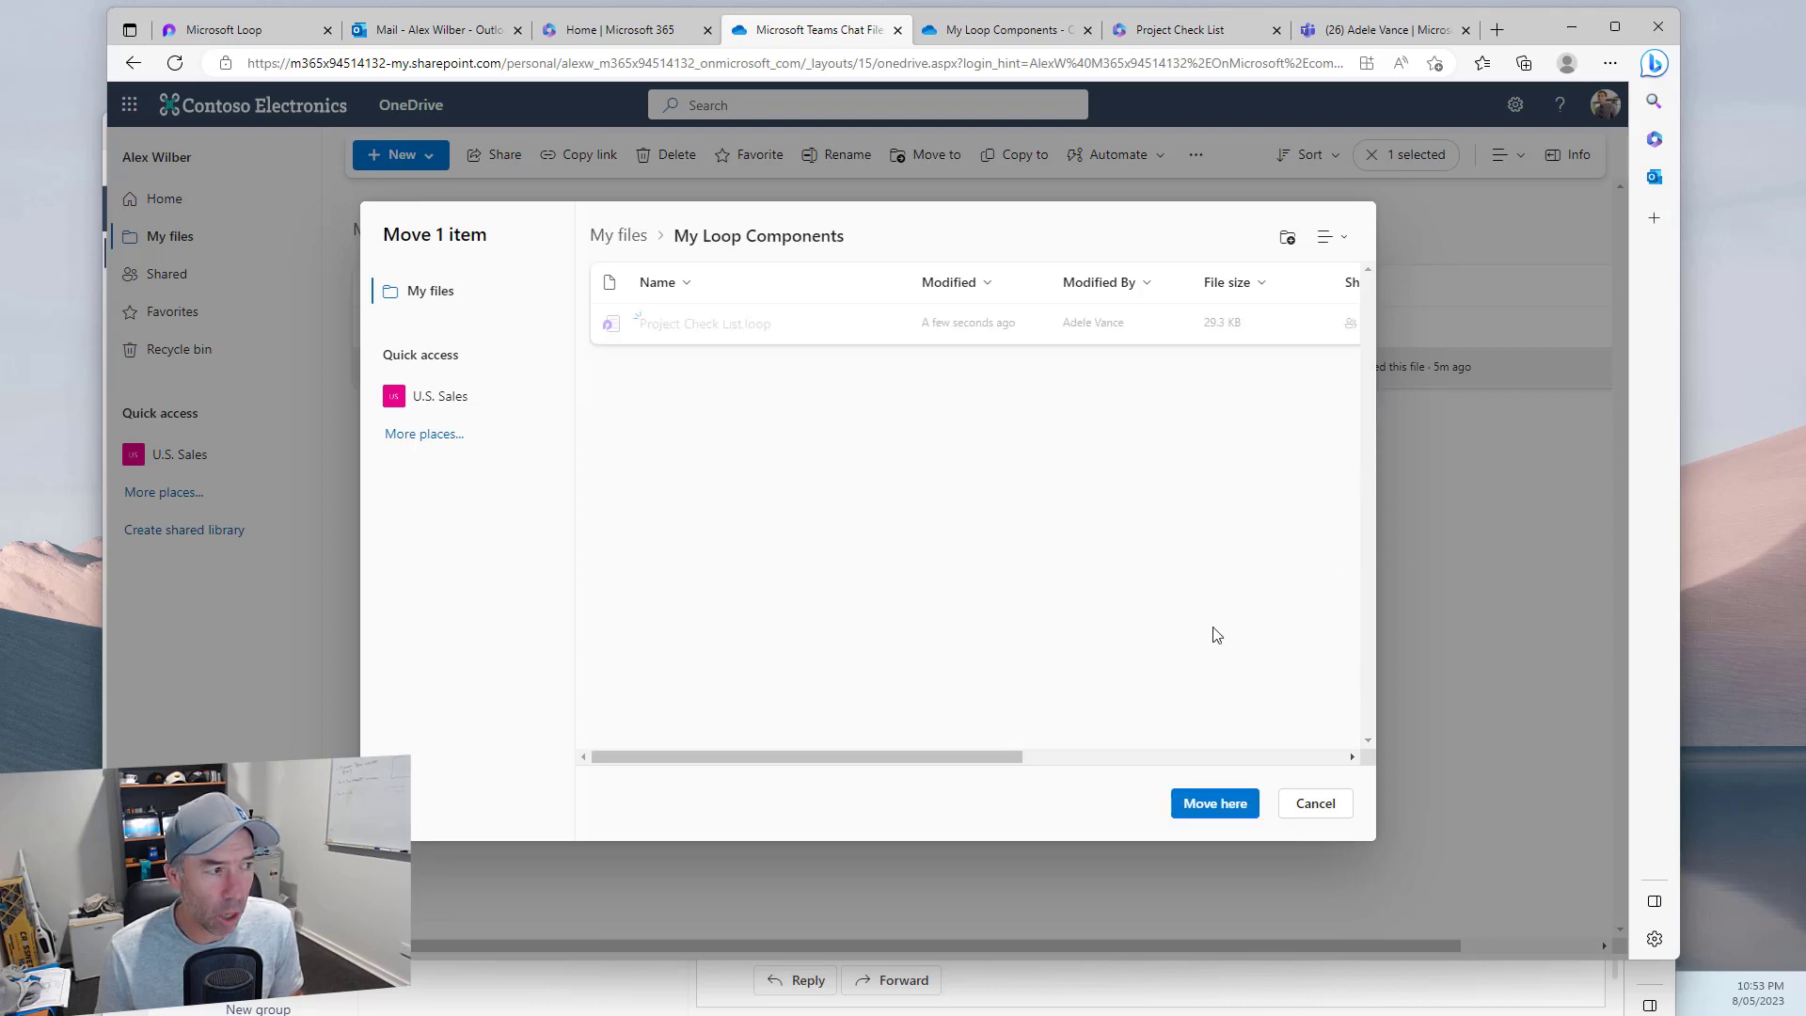
click(1215, 805)
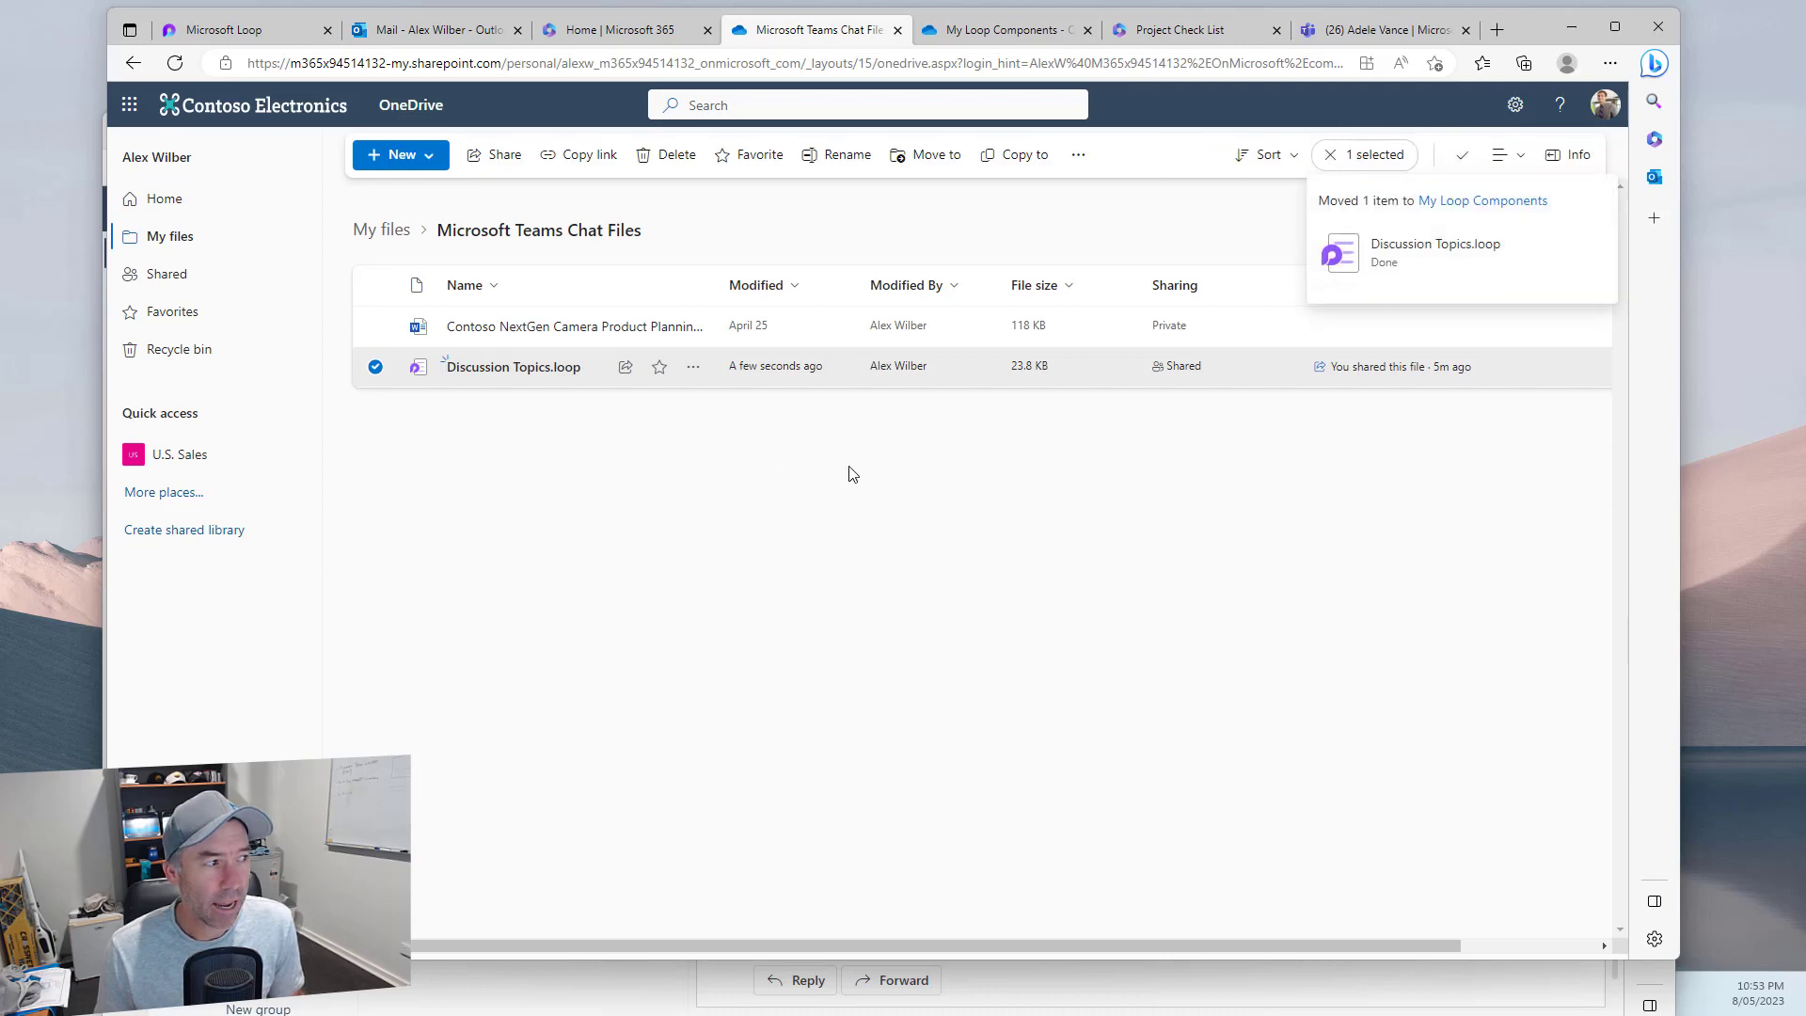
Open the My Loop Components folder from My files and review the Loop files it holds
click(381, 230)
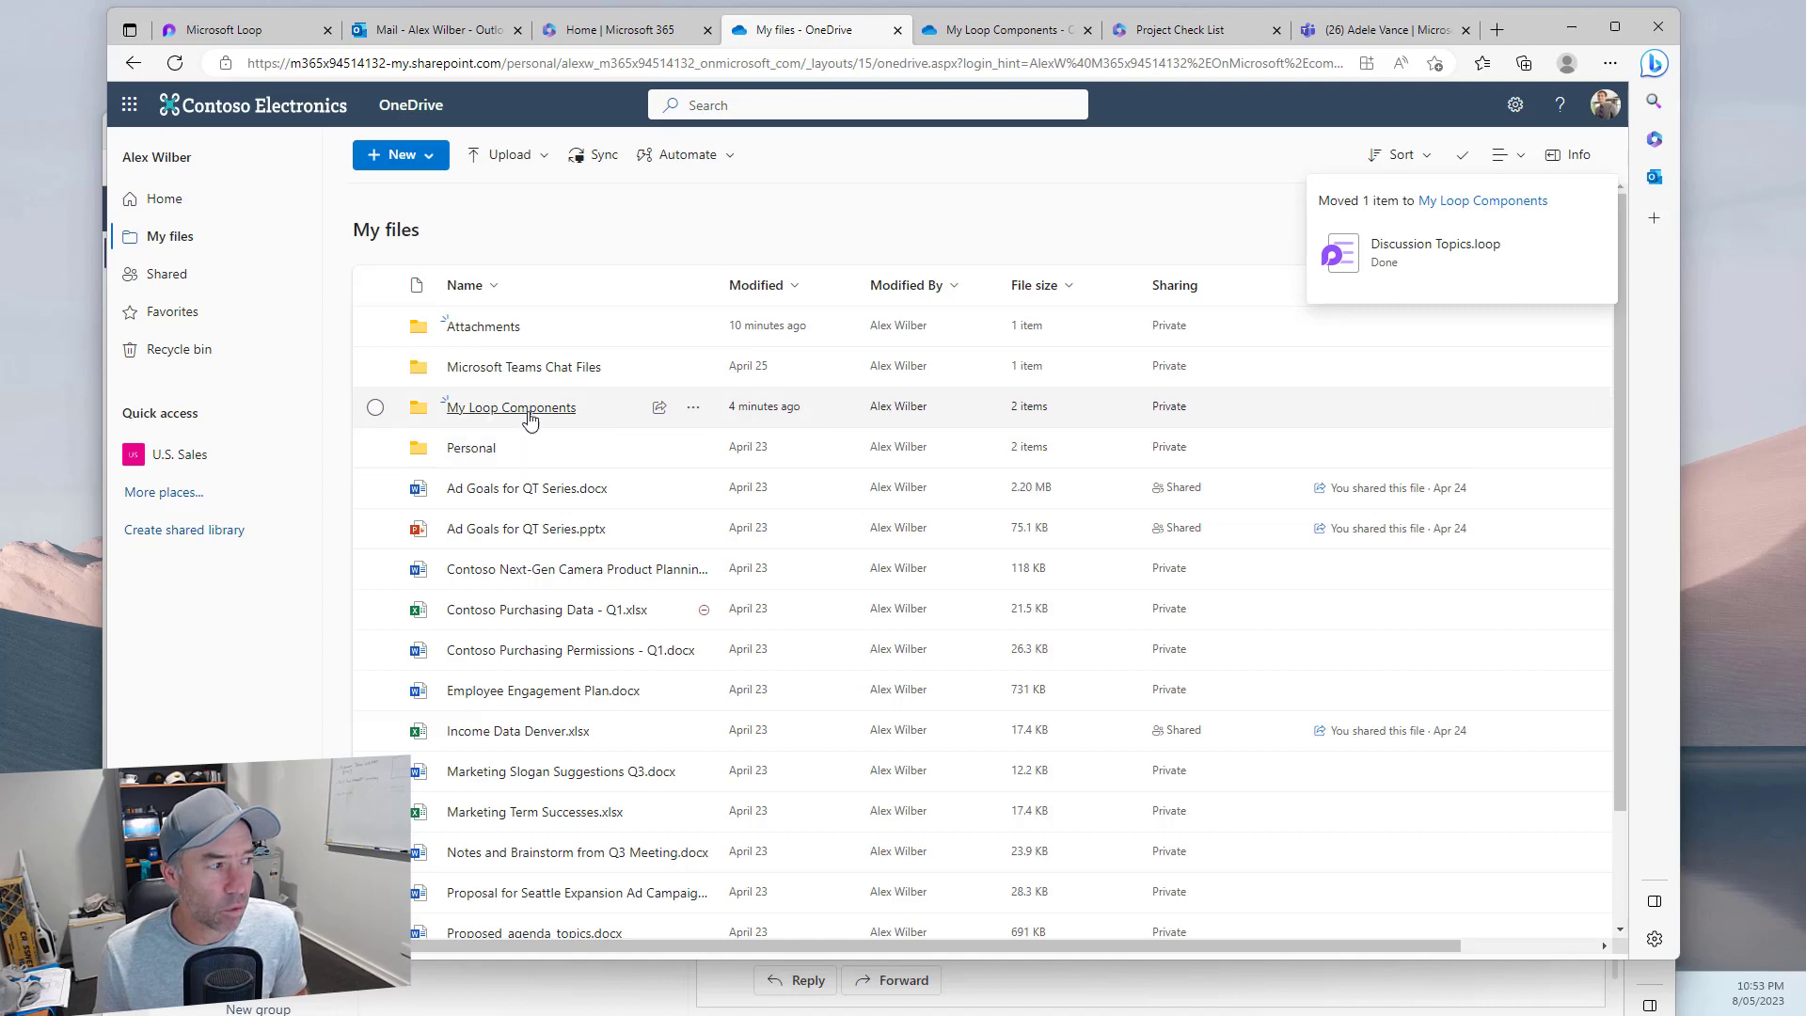
click(524, 410)
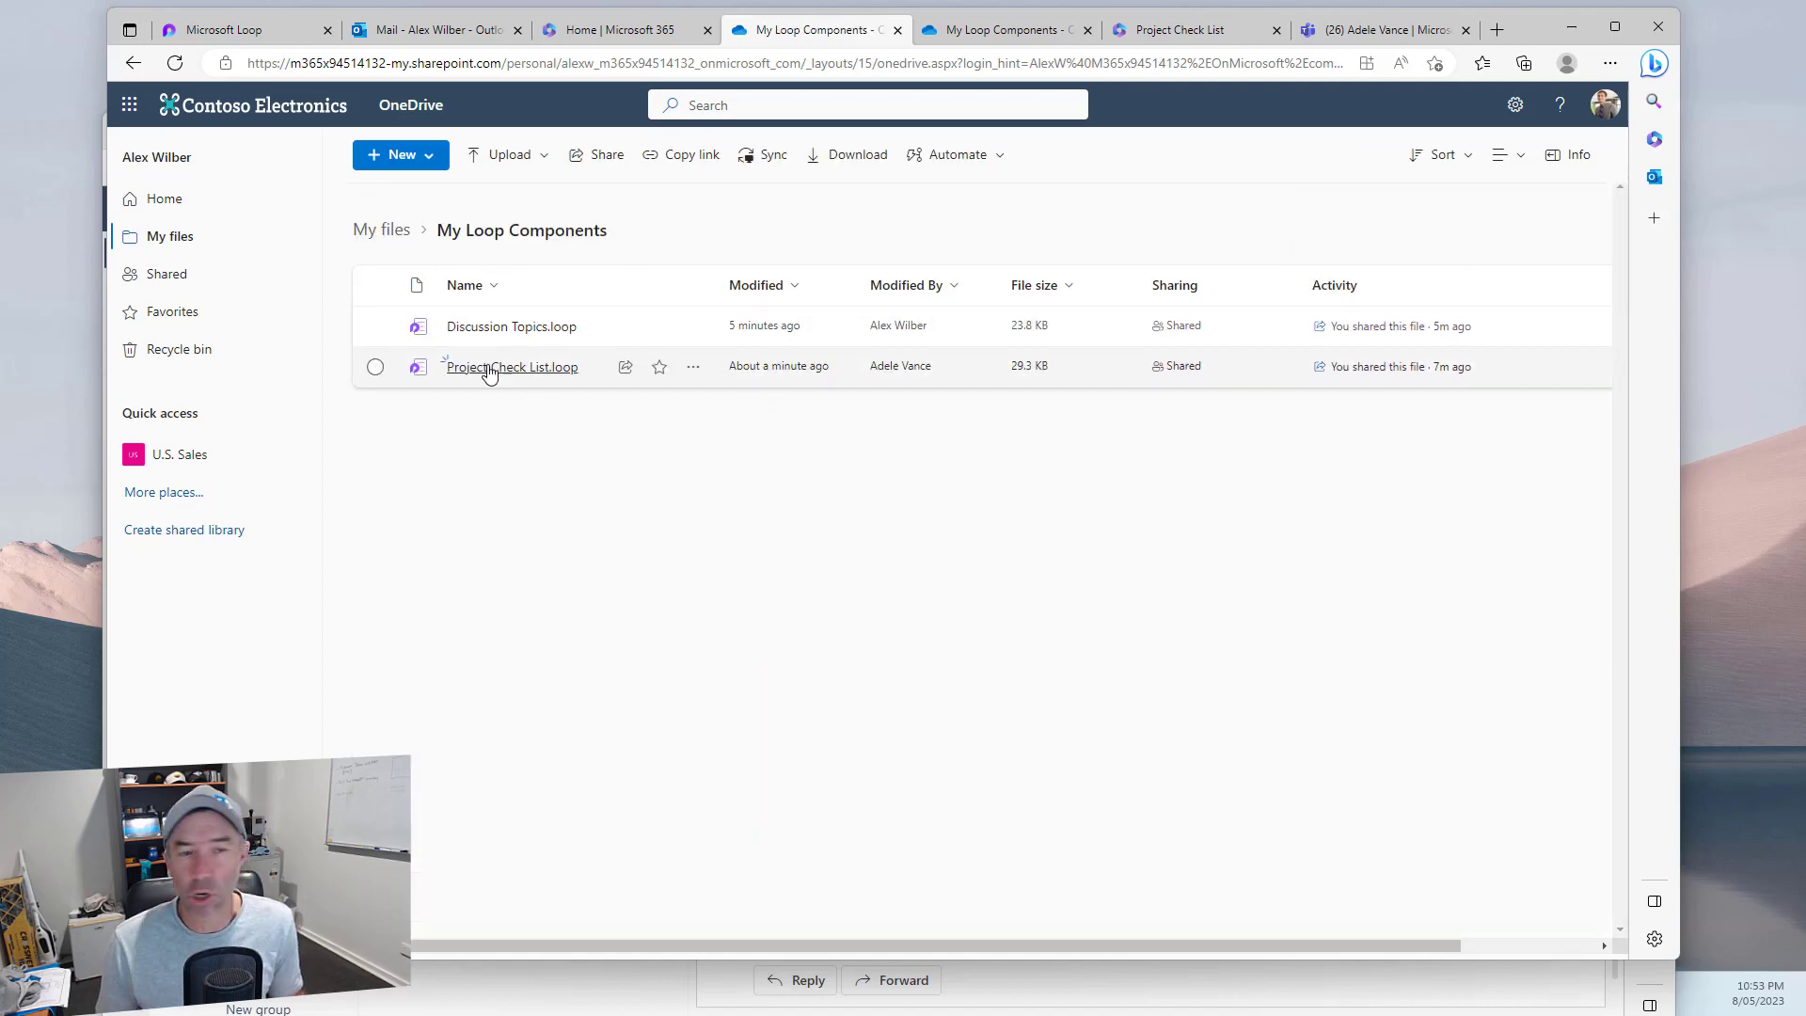
mouse_move(558, 386)
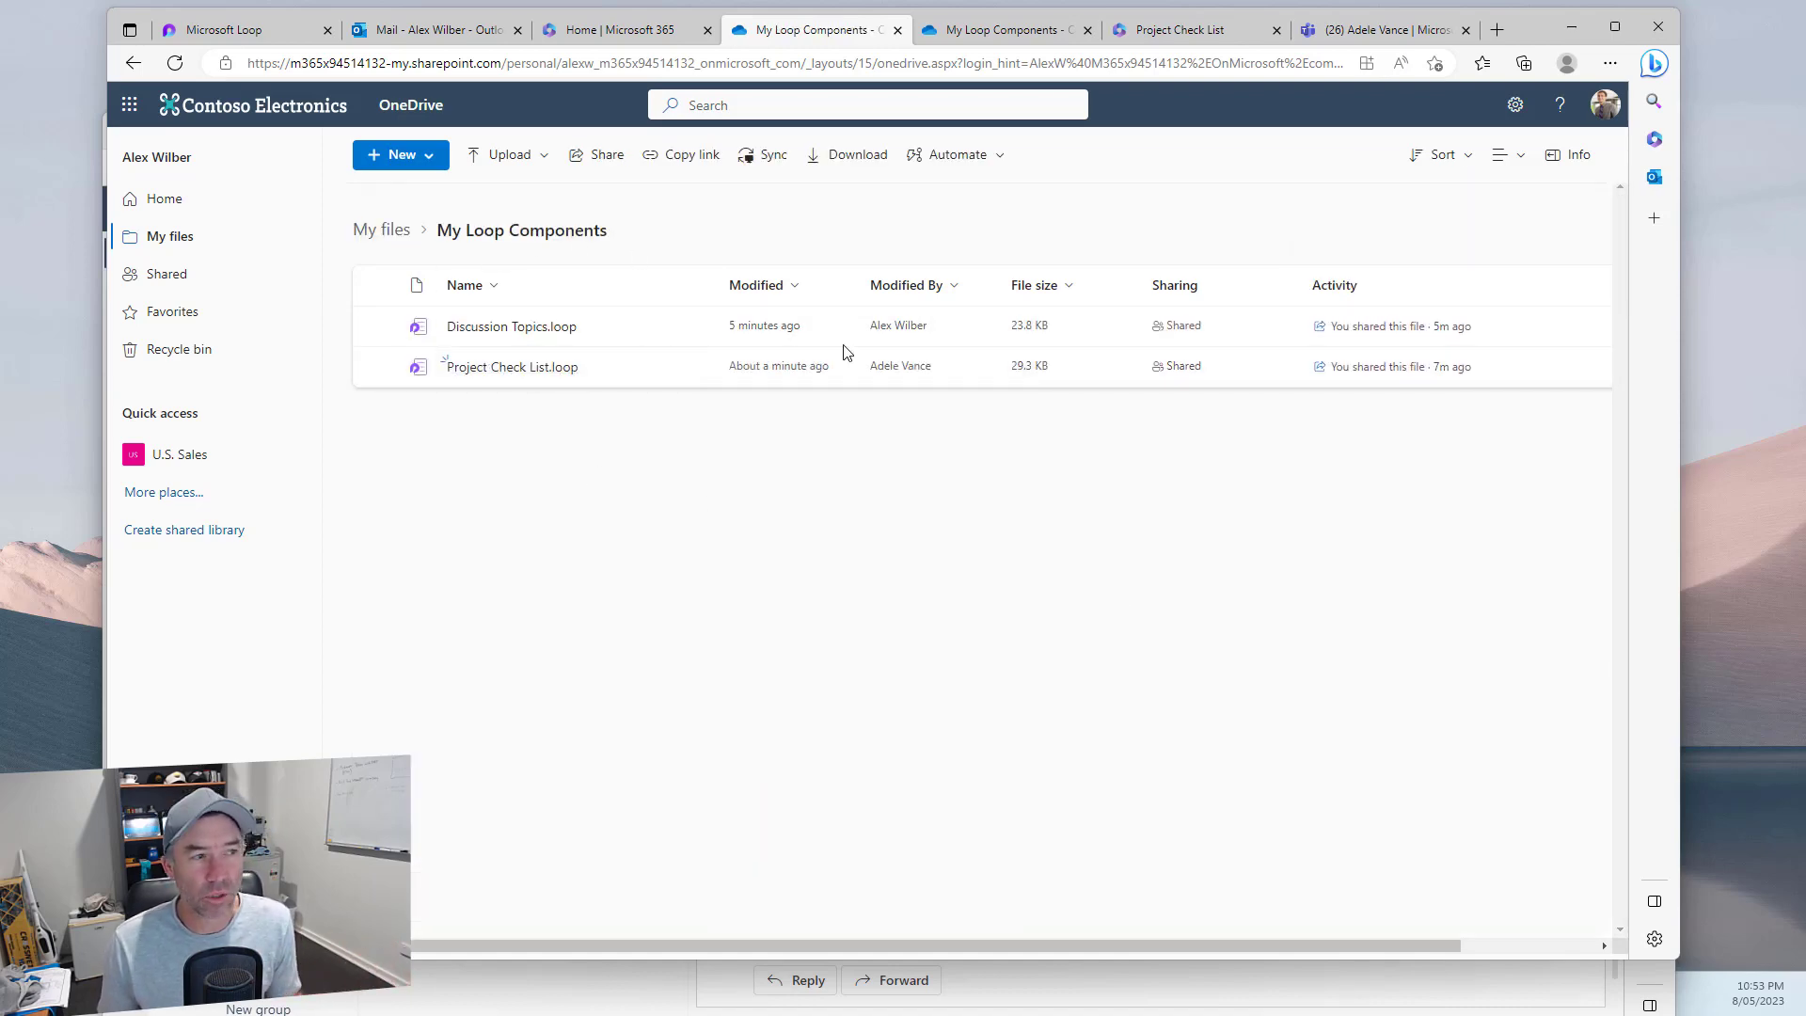
Switch to Teams, check off Executive Sponsors in the Discussion Topics component from the colleague's chat, and return to the sender's chat to compare
click(1340, 30)
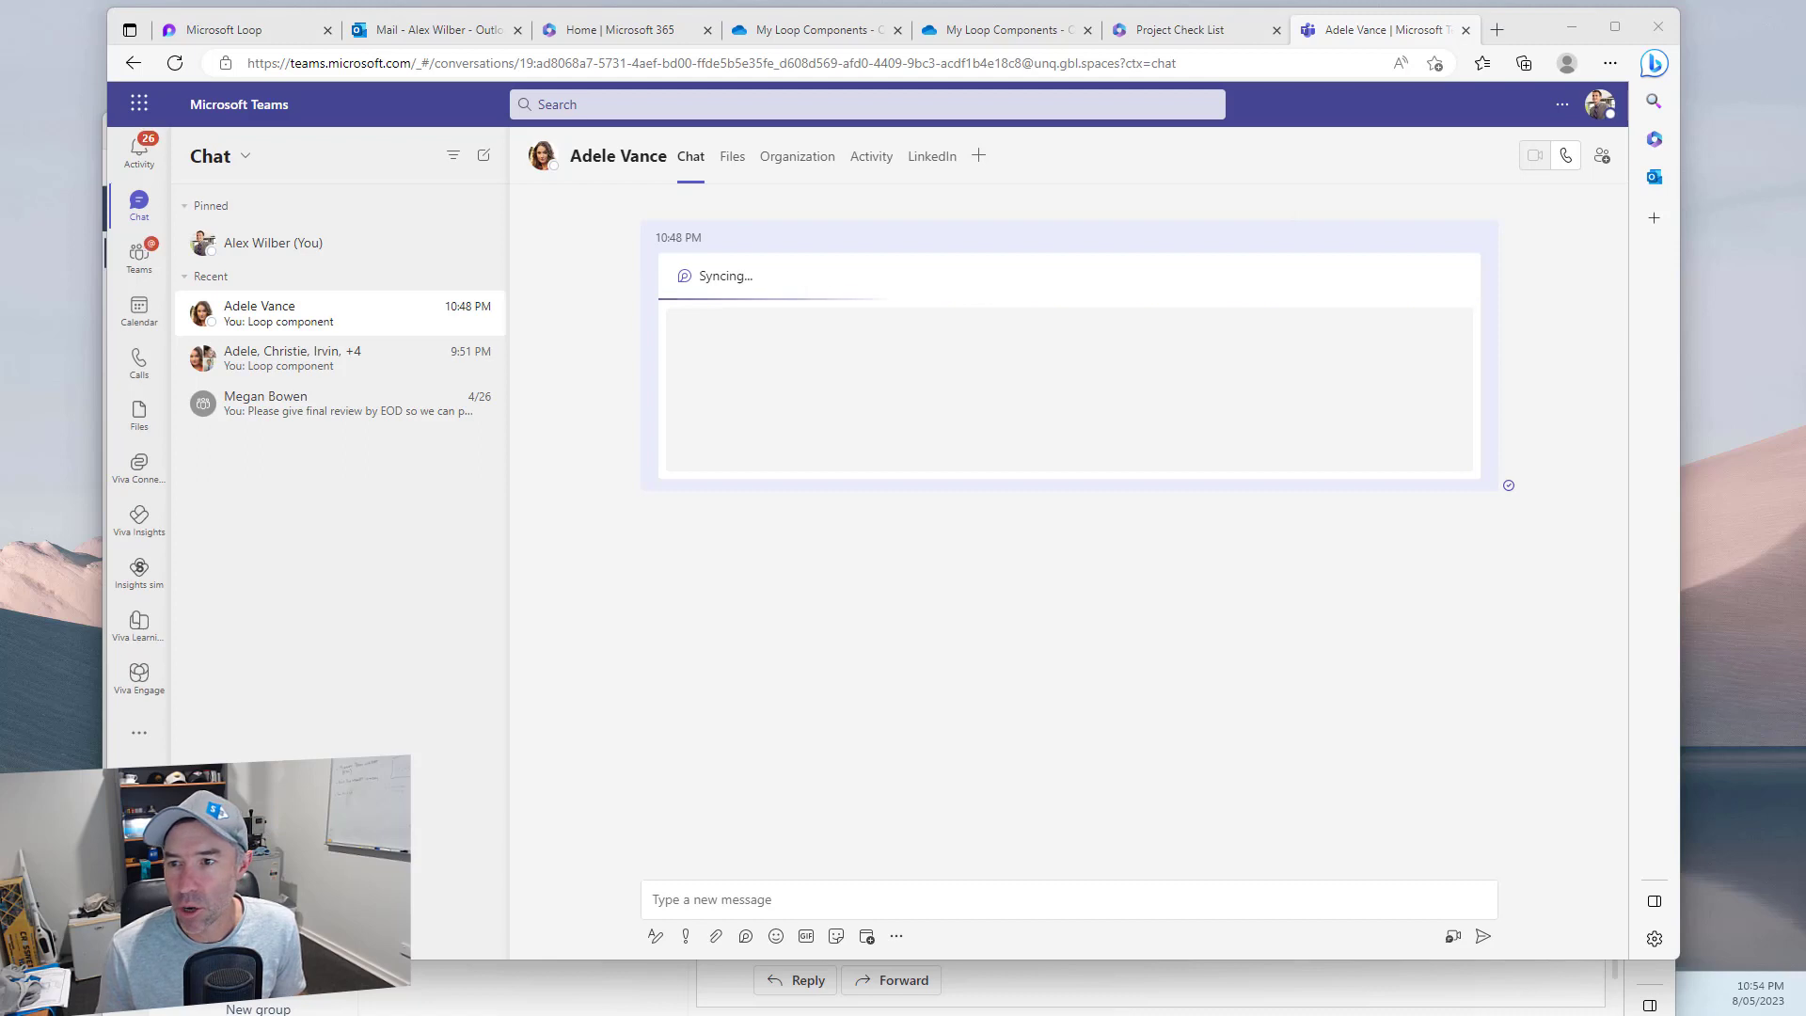
key(alt+Tab)
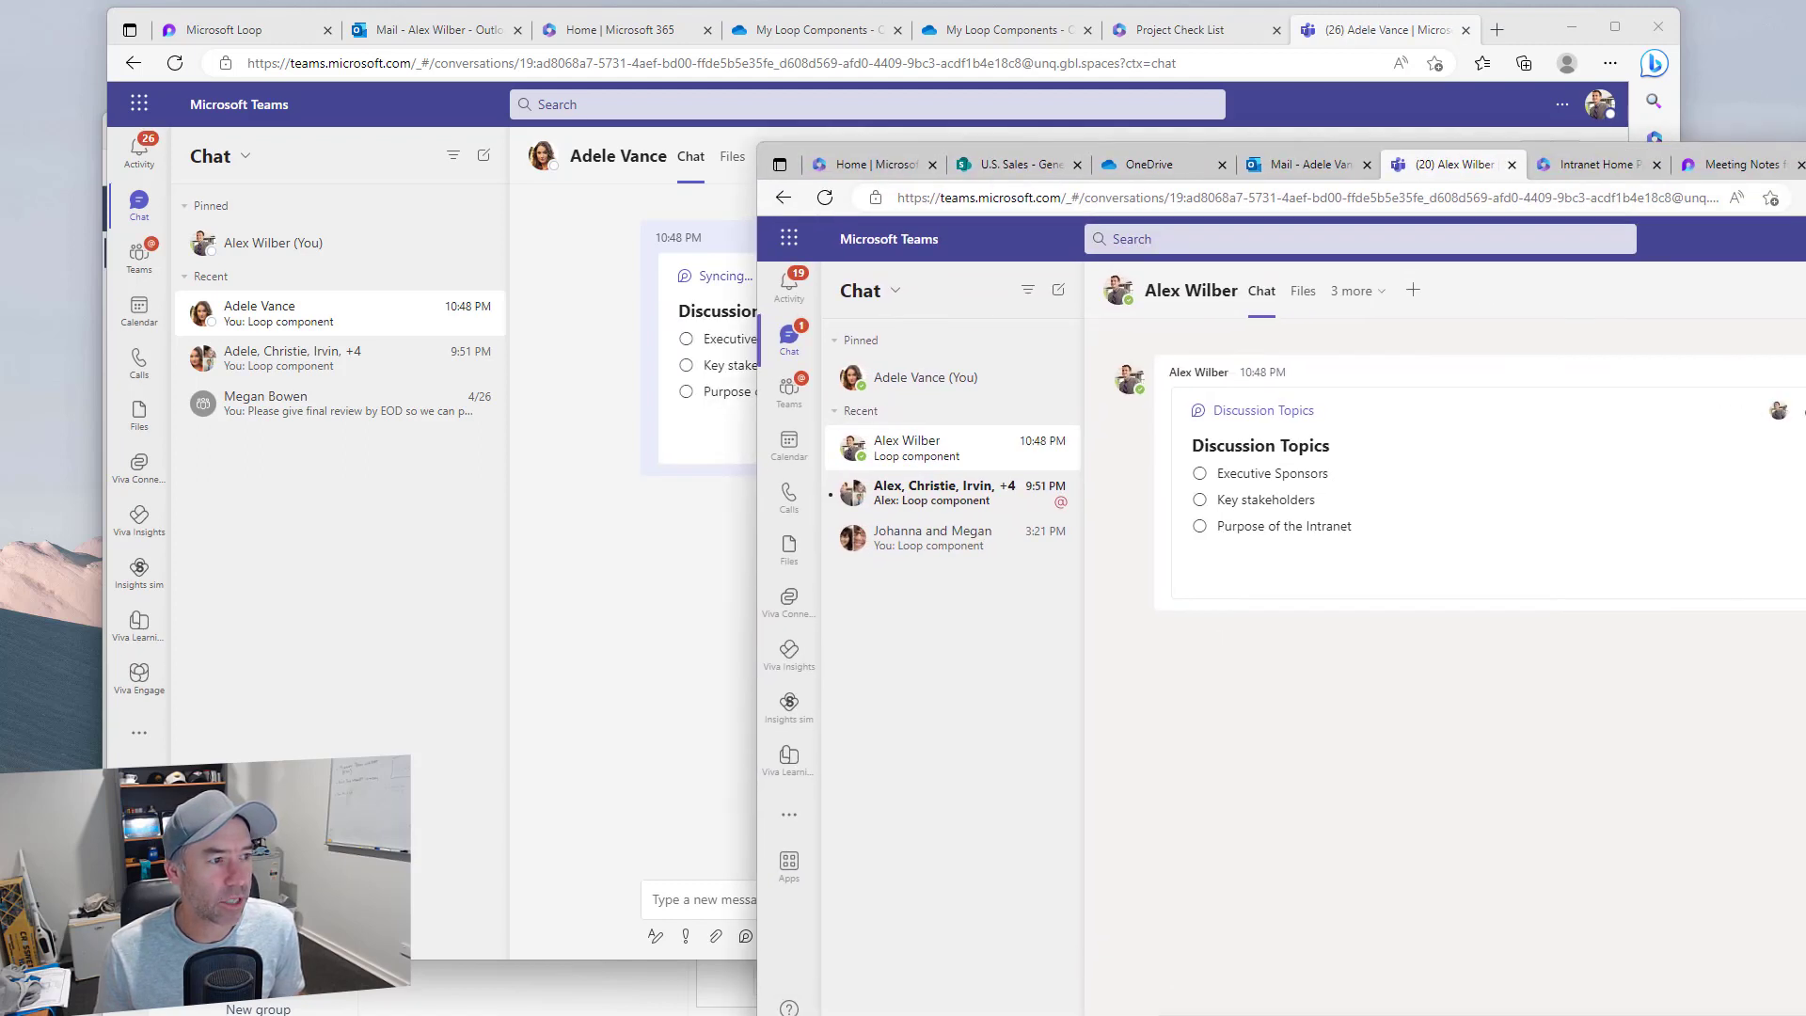
click(870, 444)
drag(1529, 145, 1805, 184)
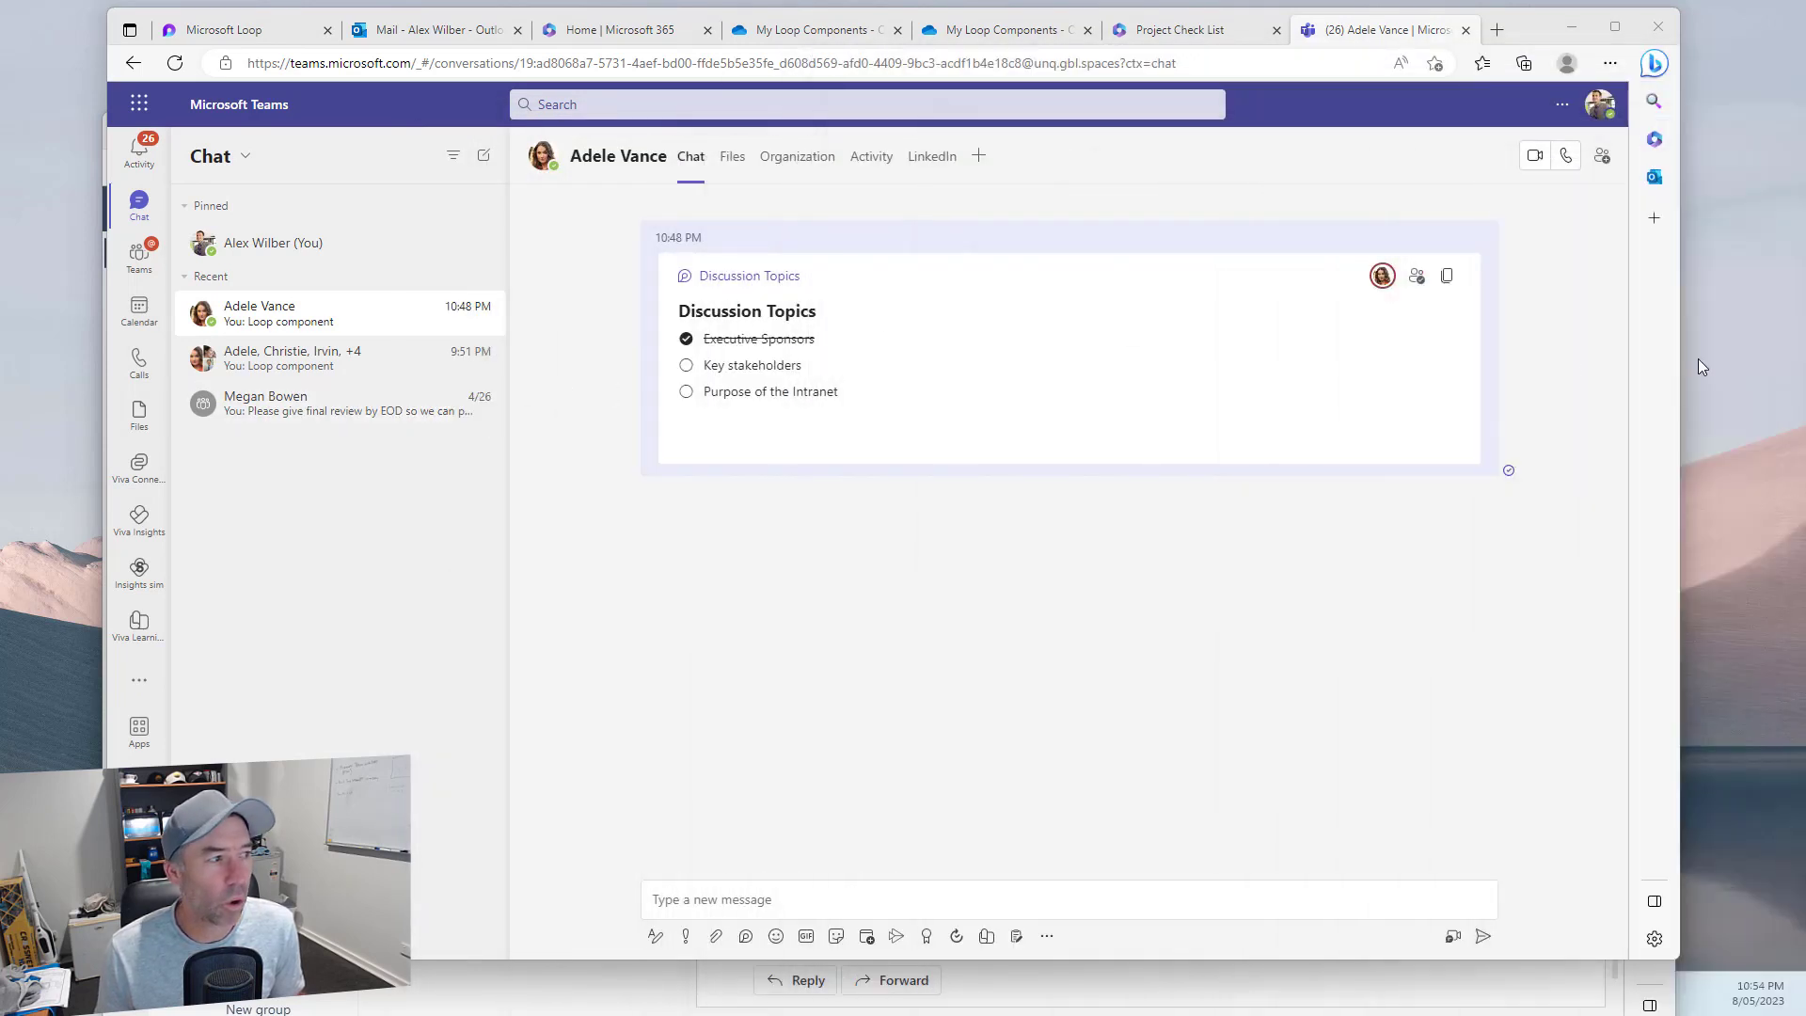
Check off Key stakeholders in the Discussion Topics component in Teams, and open Discussion Topics.loop from OneDrive's My Loop Components to compare
click(686, 366)
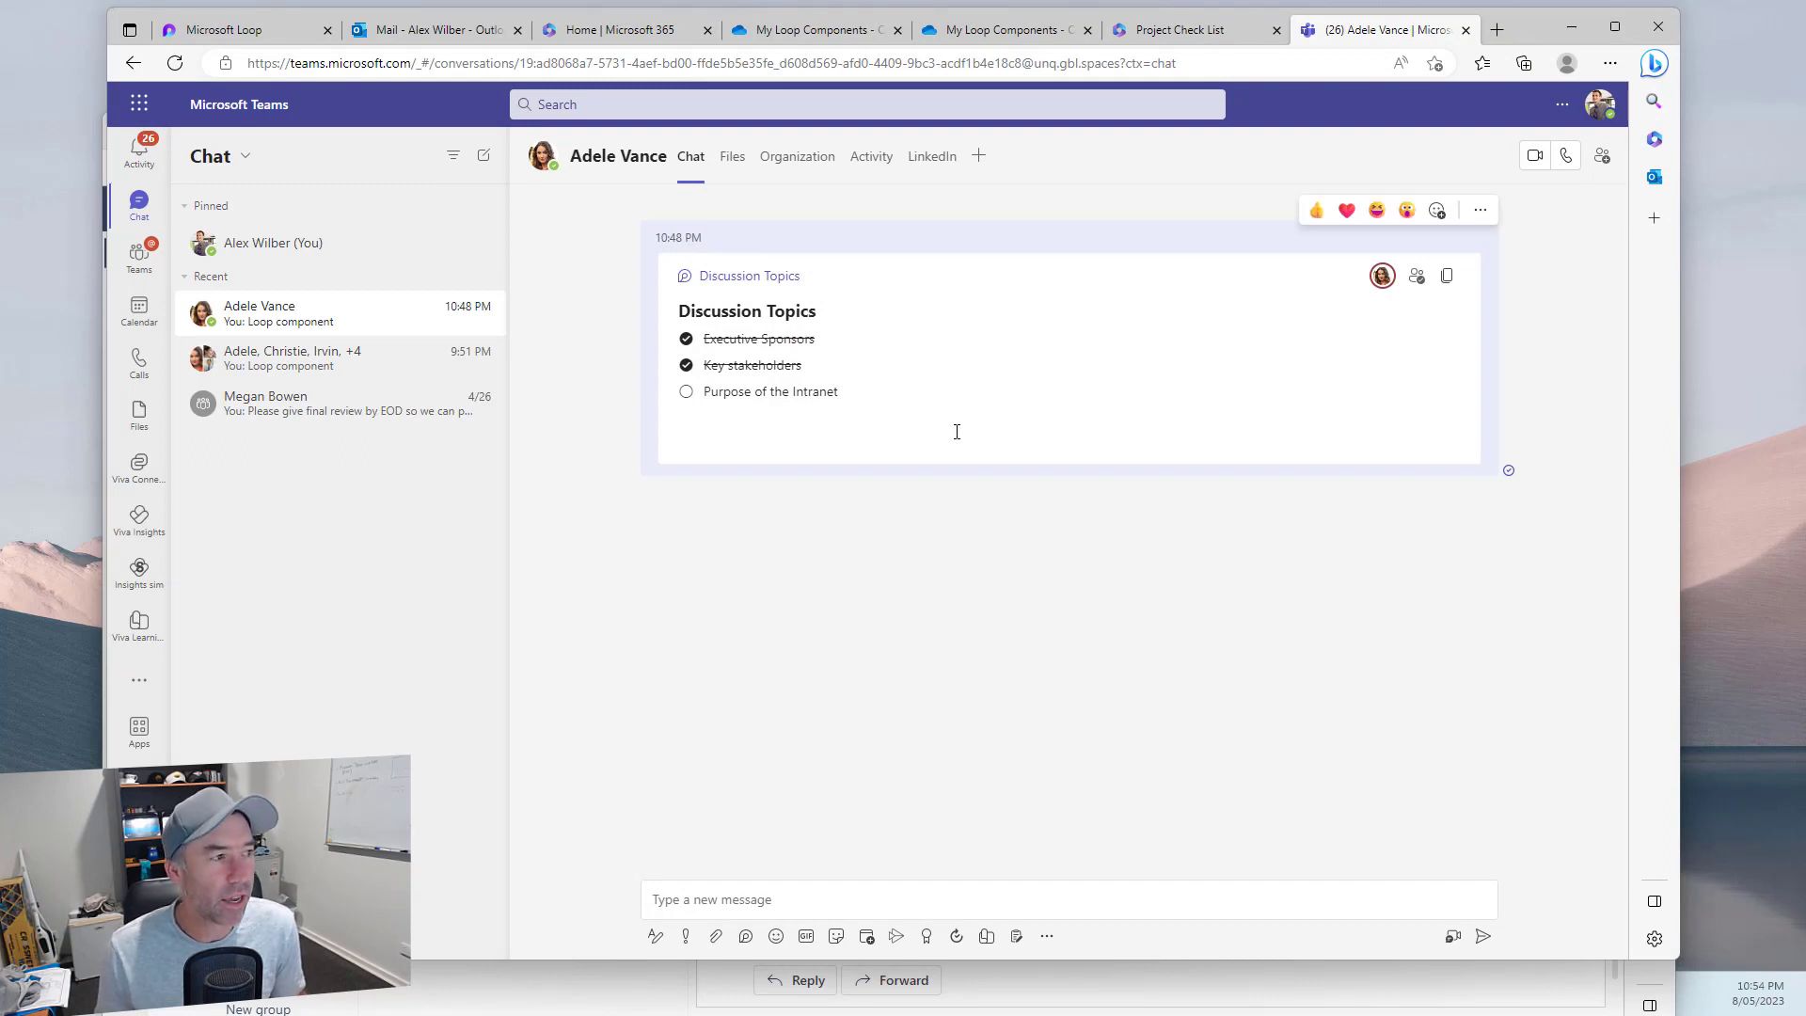
click(825, 31)
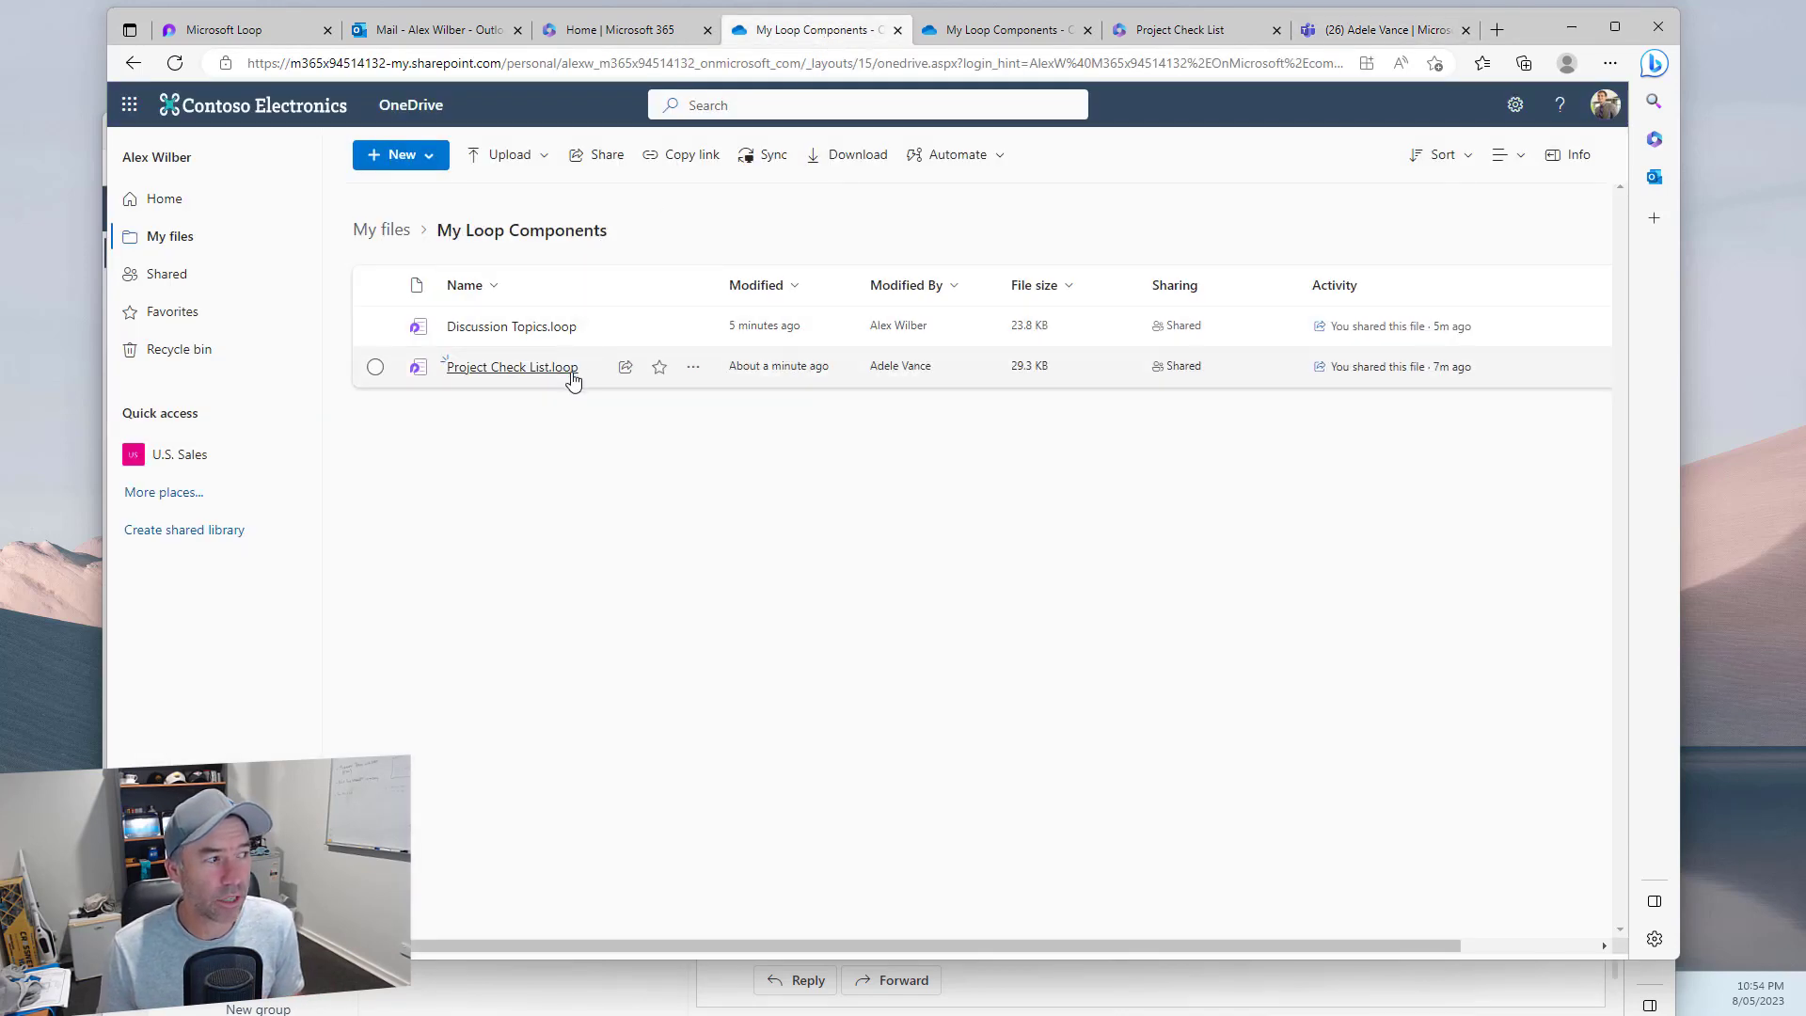
click(466, 327)
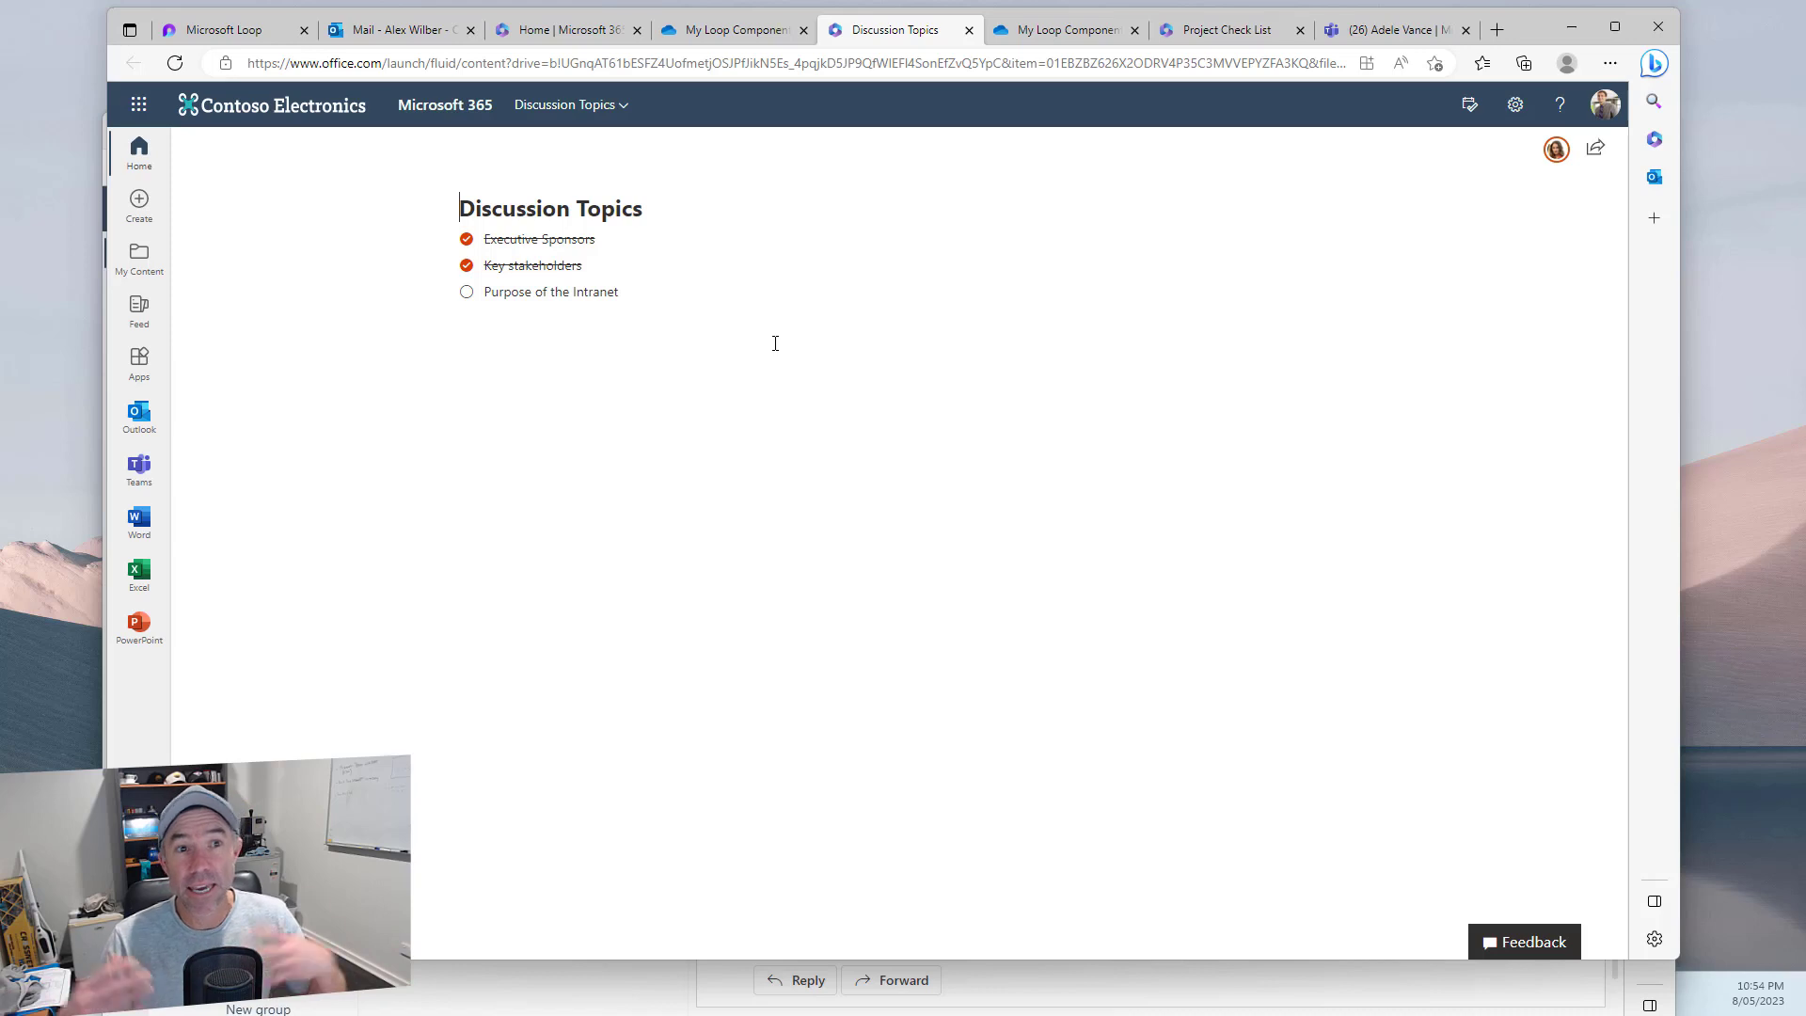
click(736, 31)
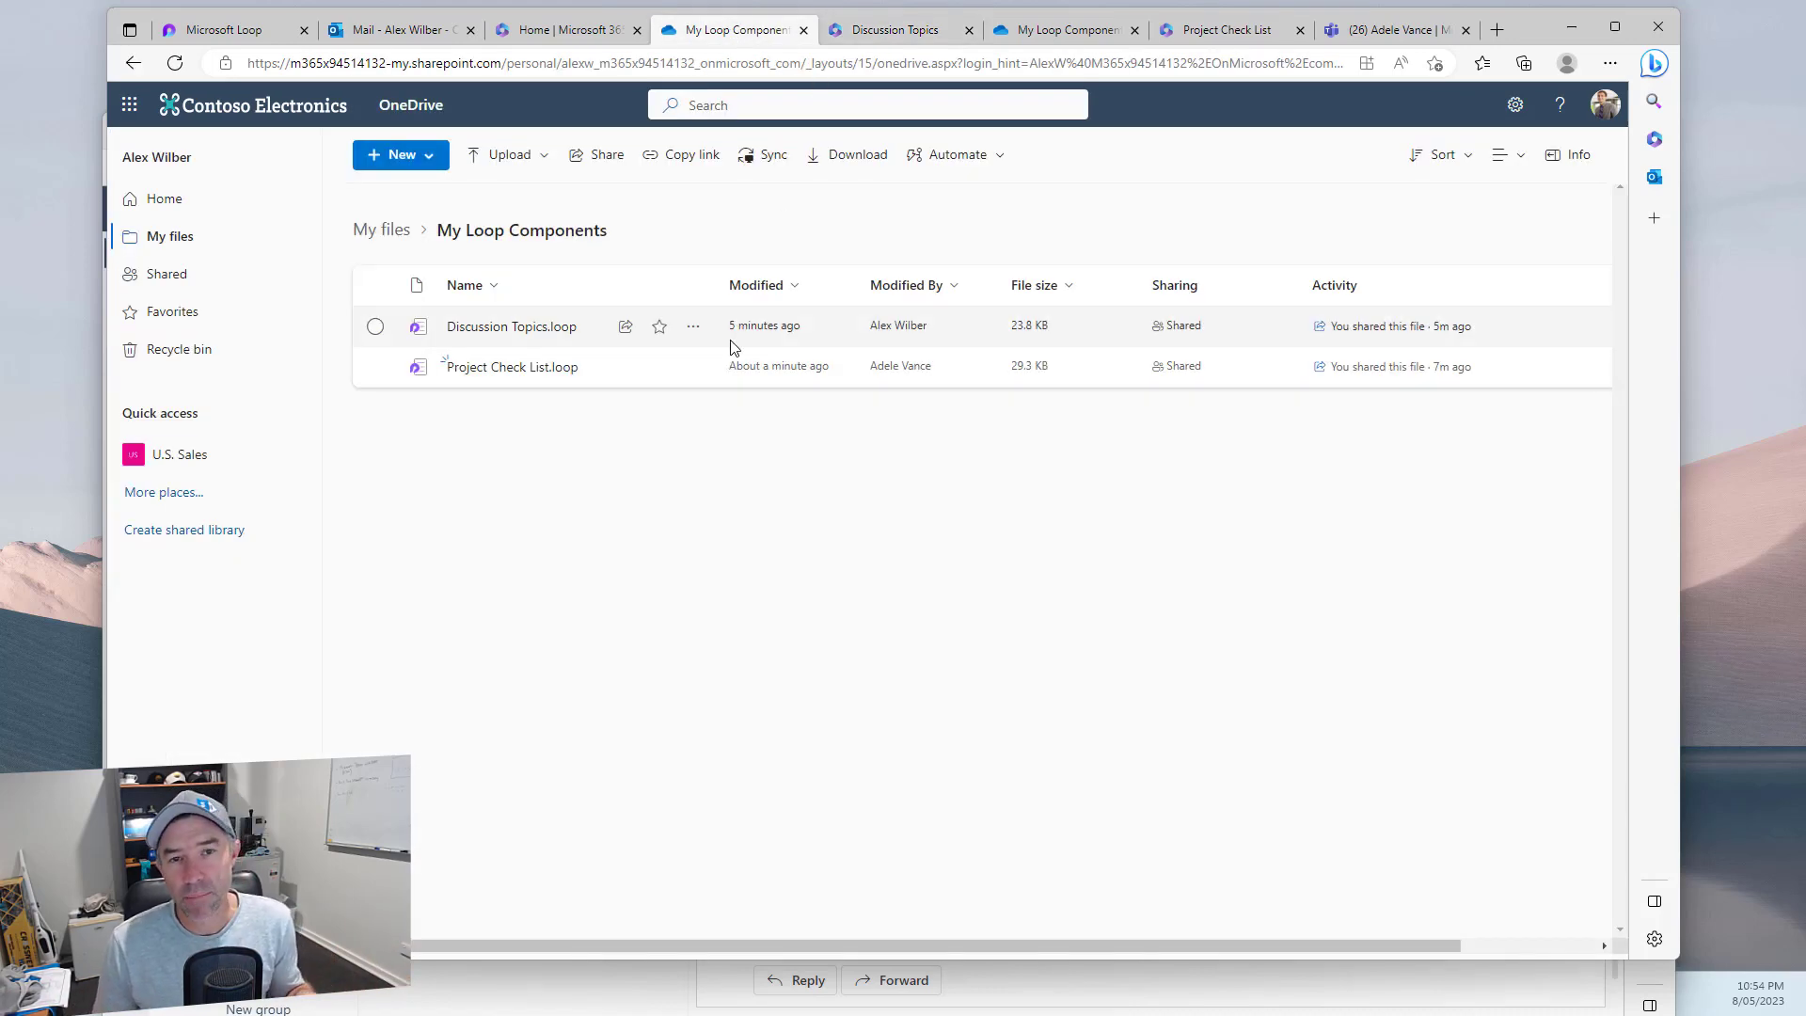
Move Project Check List.loop from My Loop Components to the Sales East channel folder of the U.S. Sales site
mouse_move(687, 366)
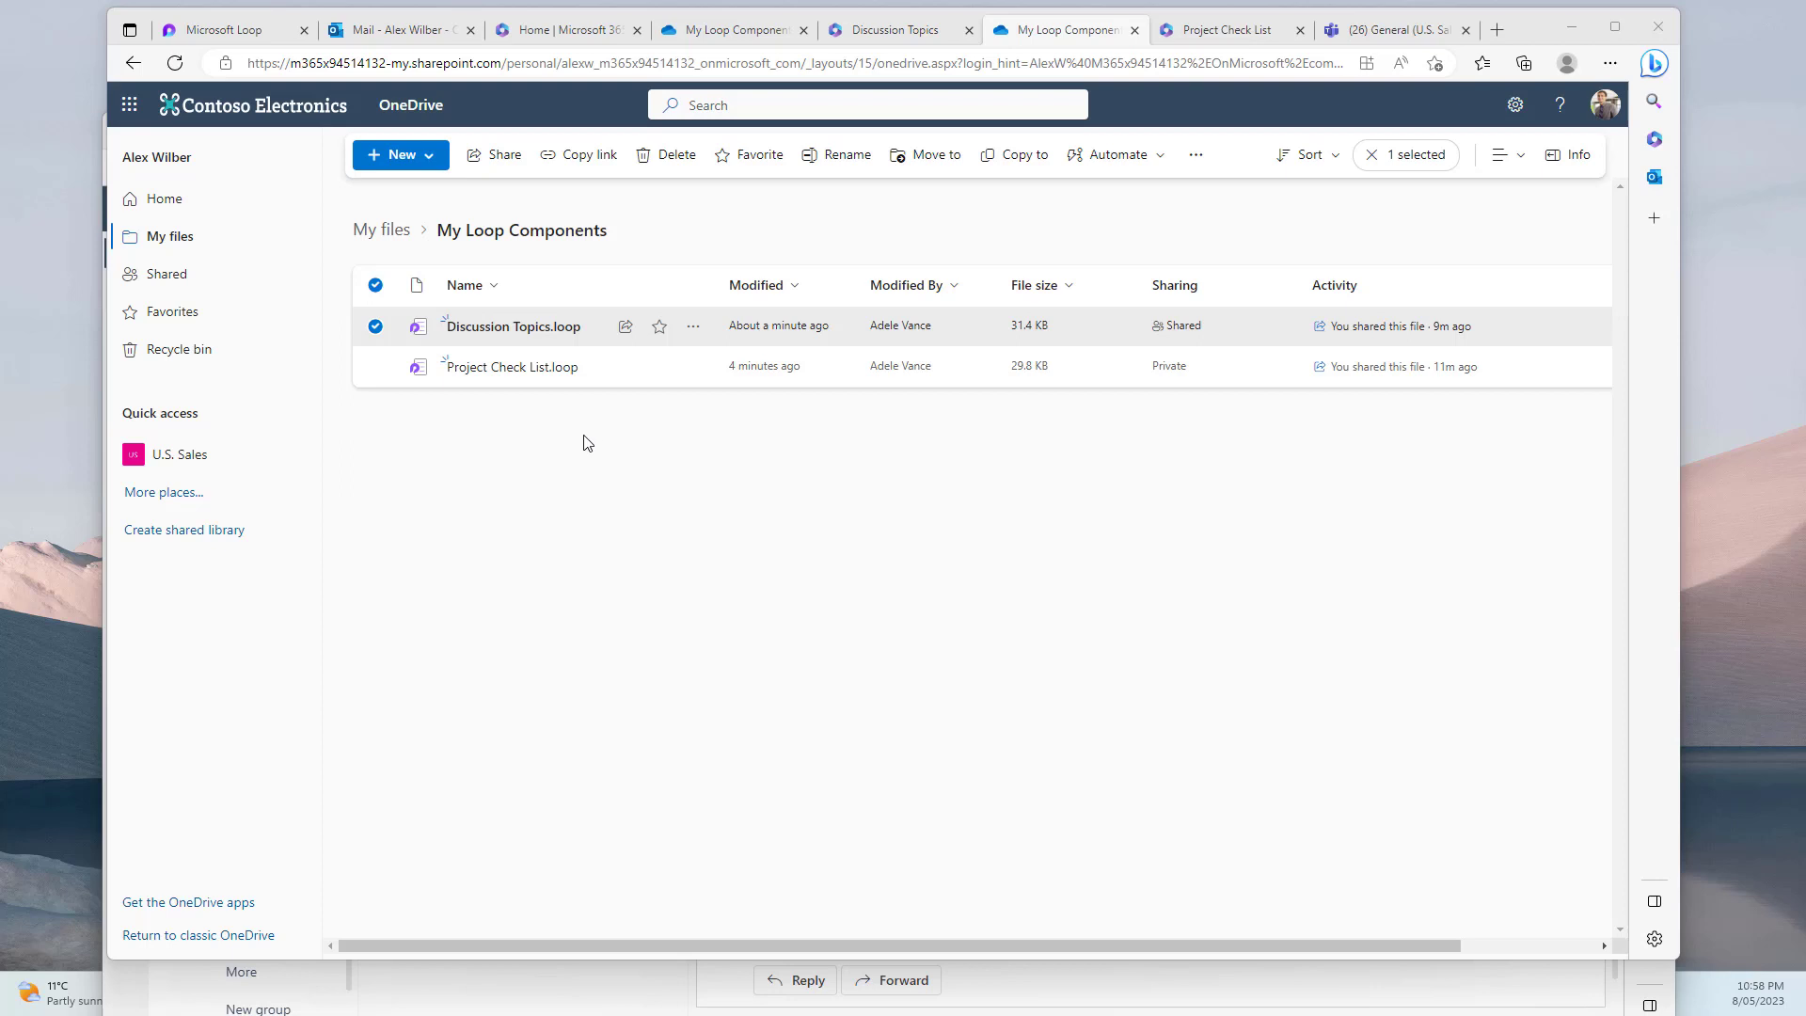
click(375, 366)
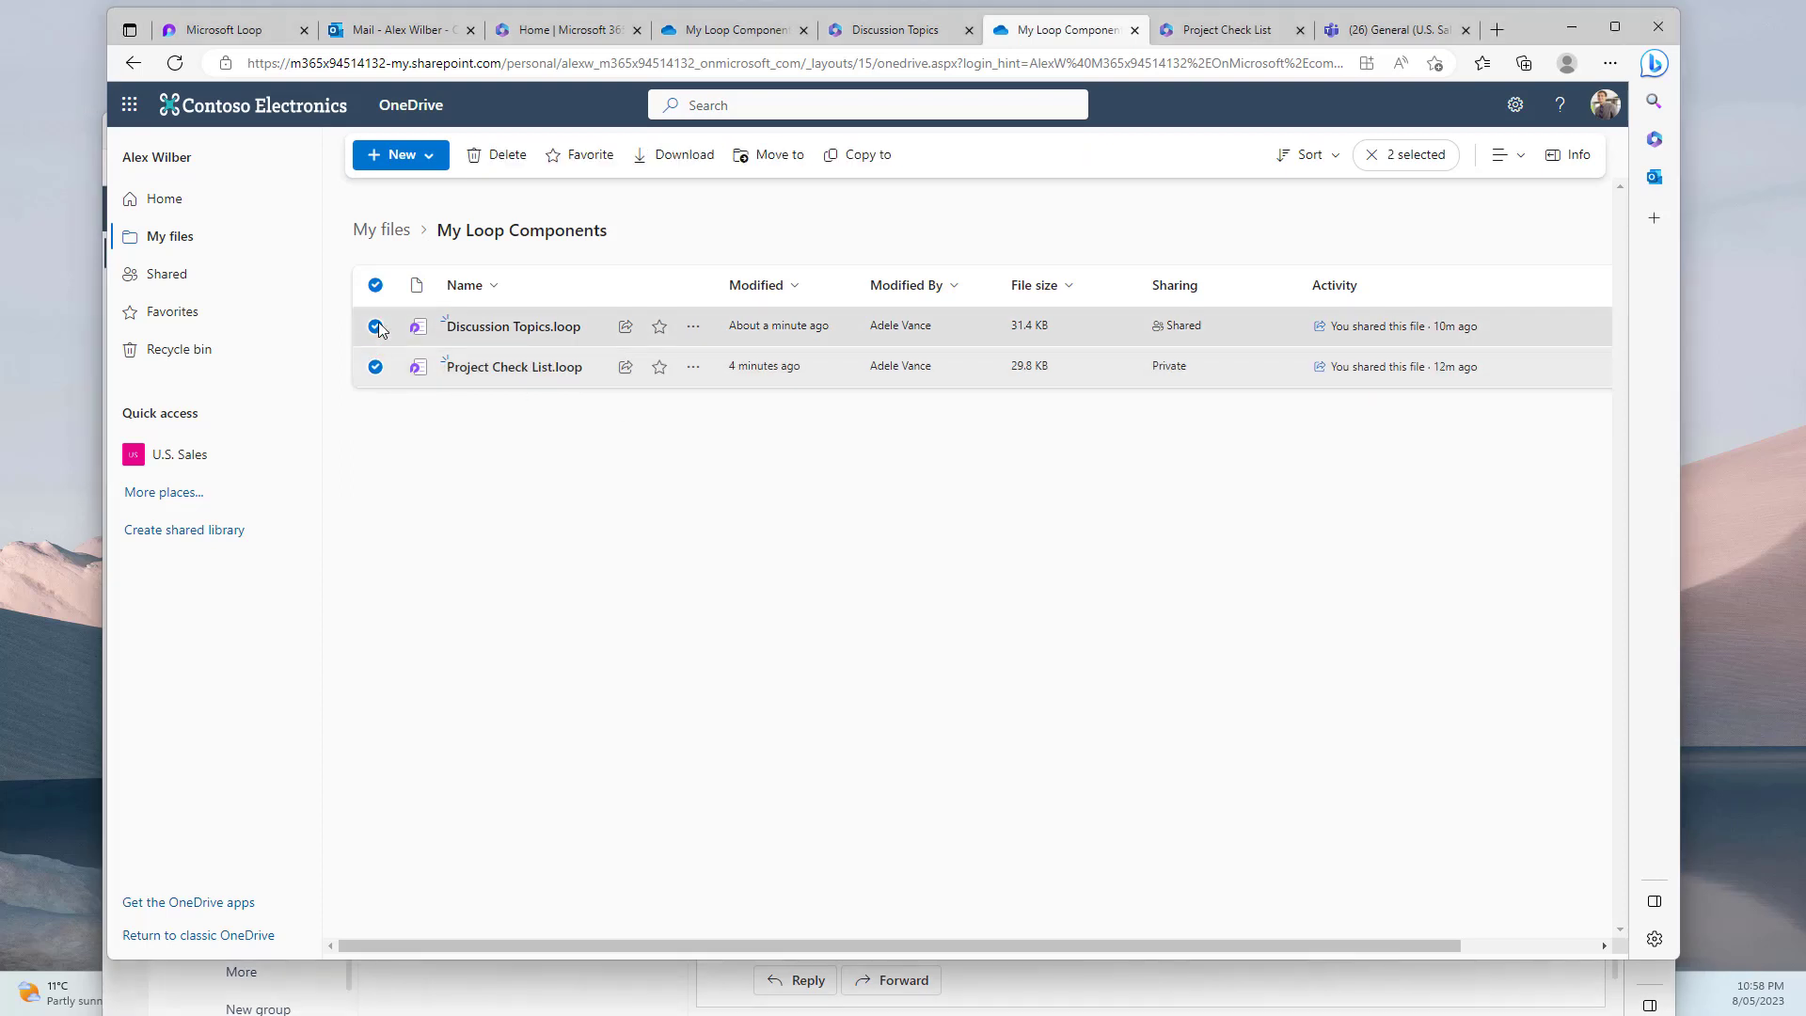
click(376, 325)
mouse_move(517, 379)
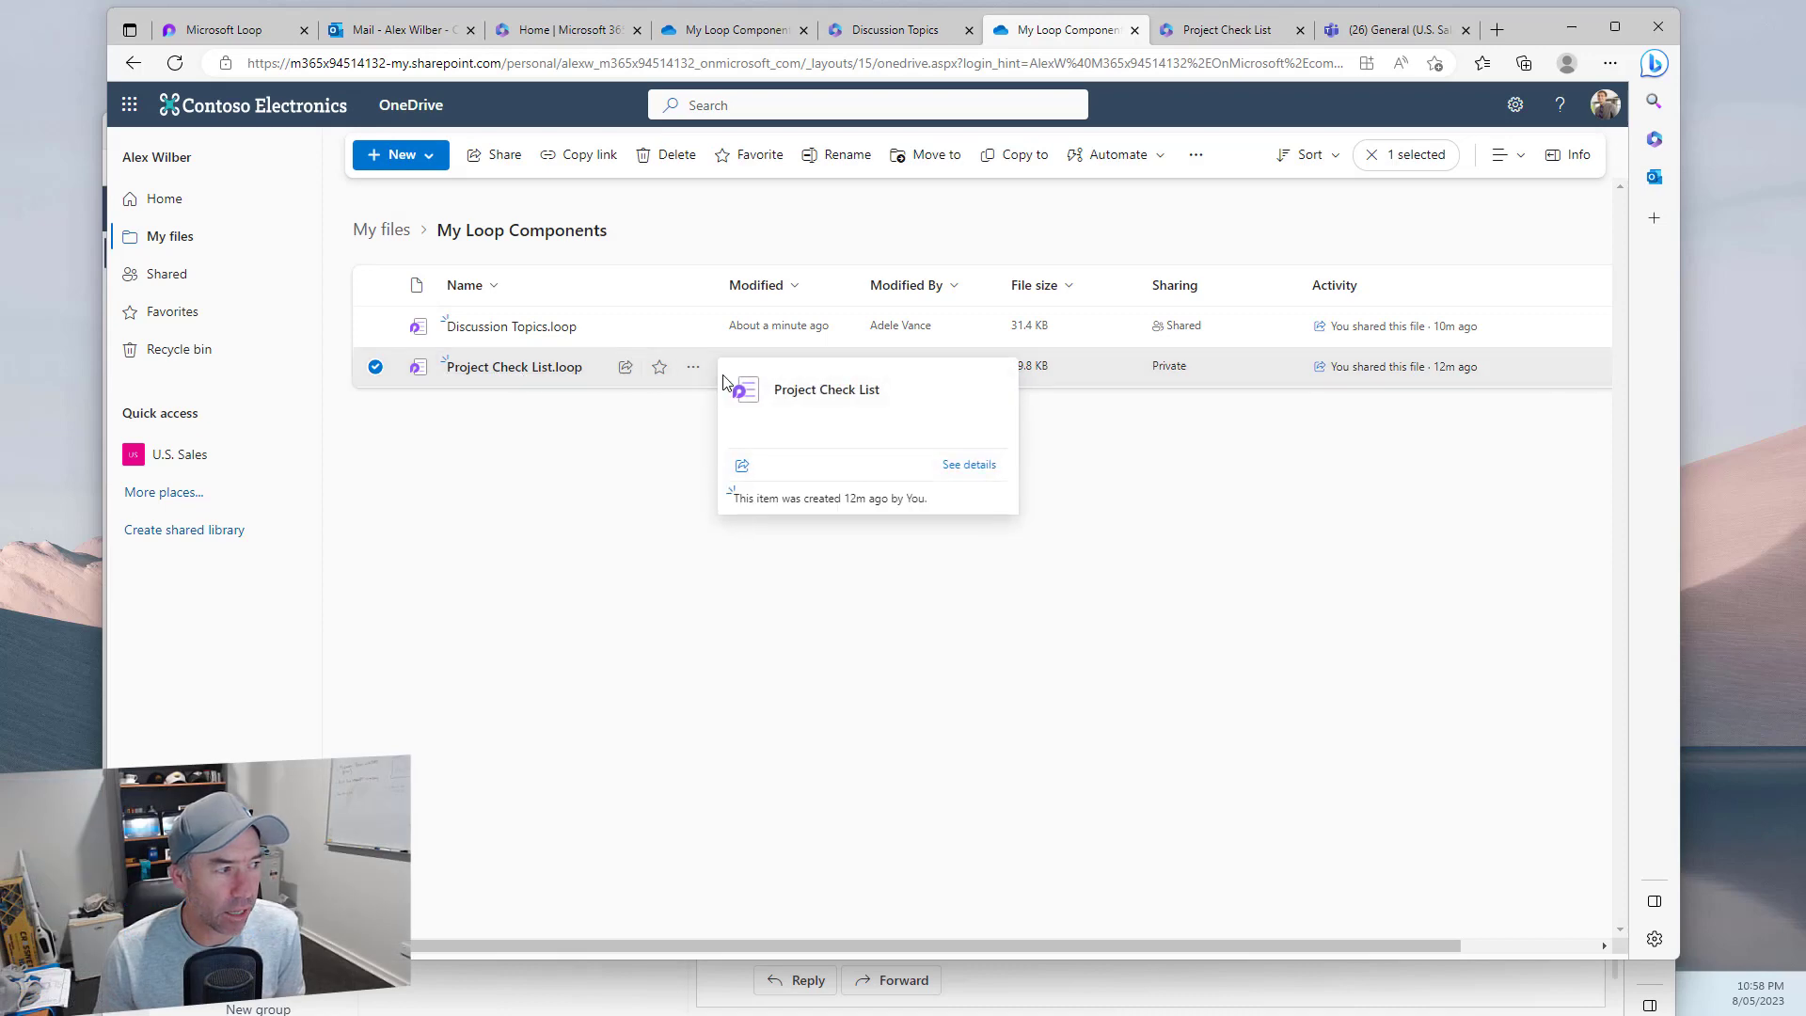
click(693, 365)
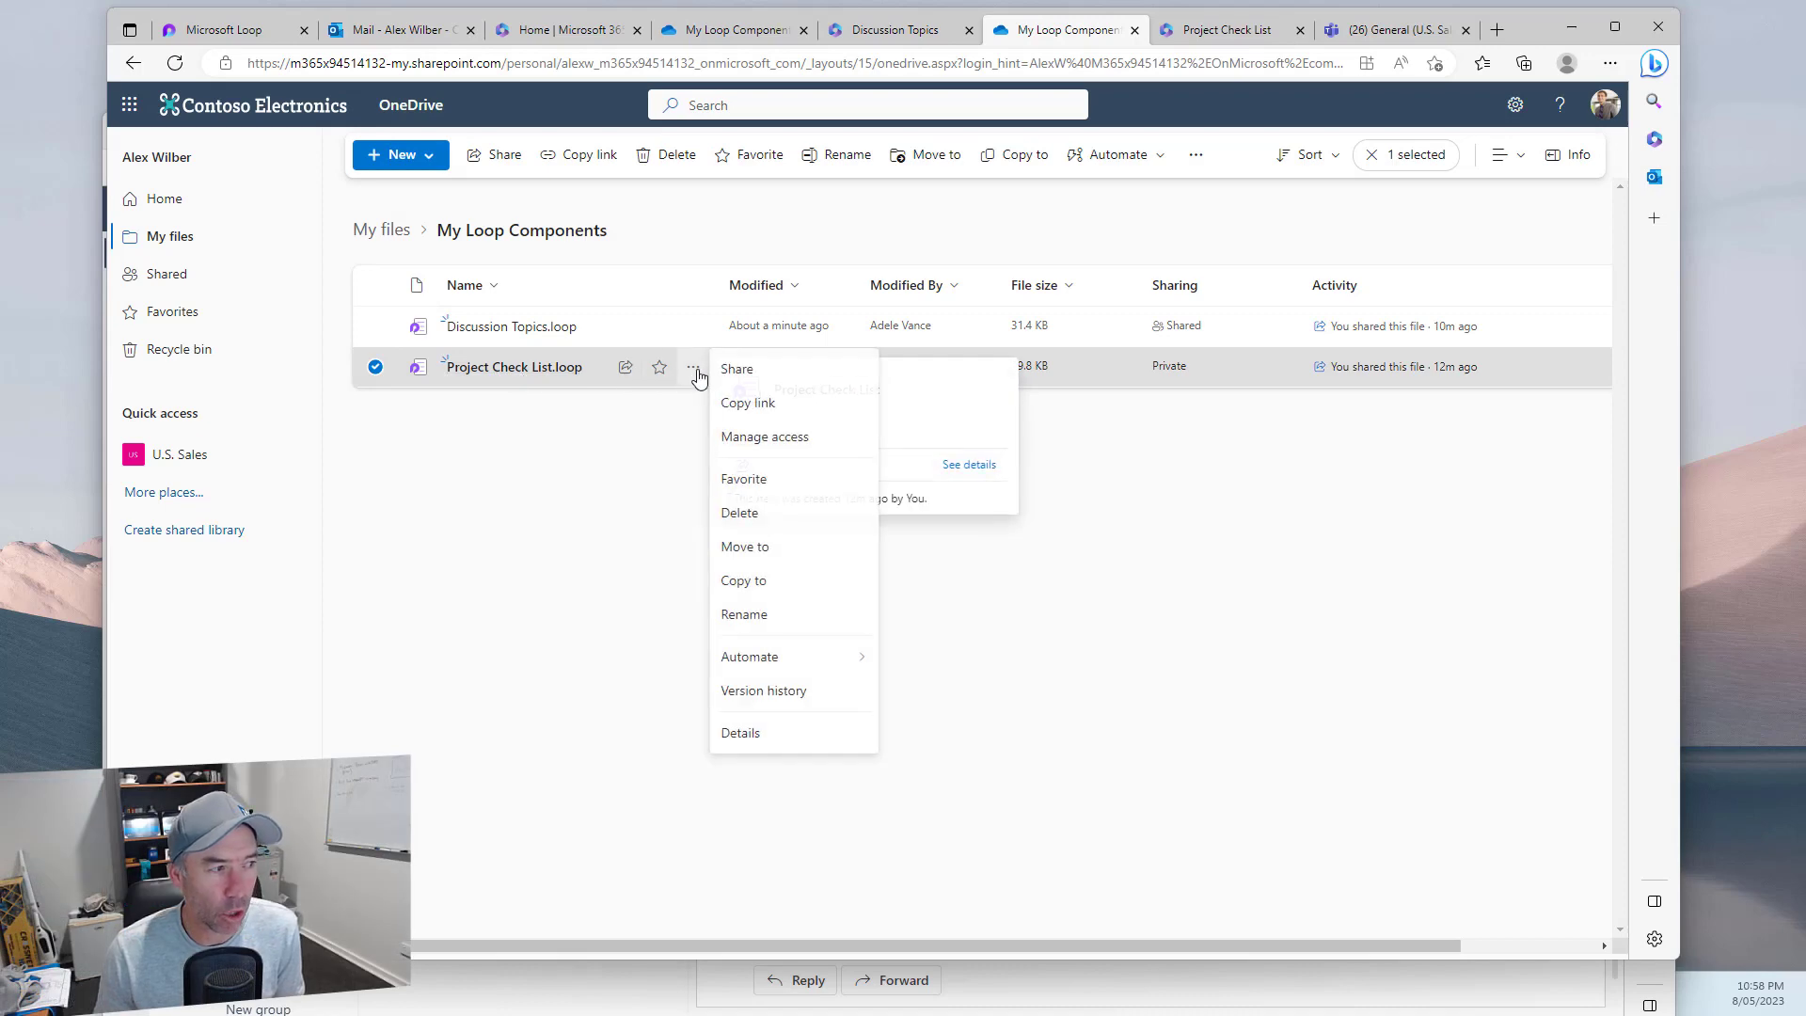
click(780, 548)
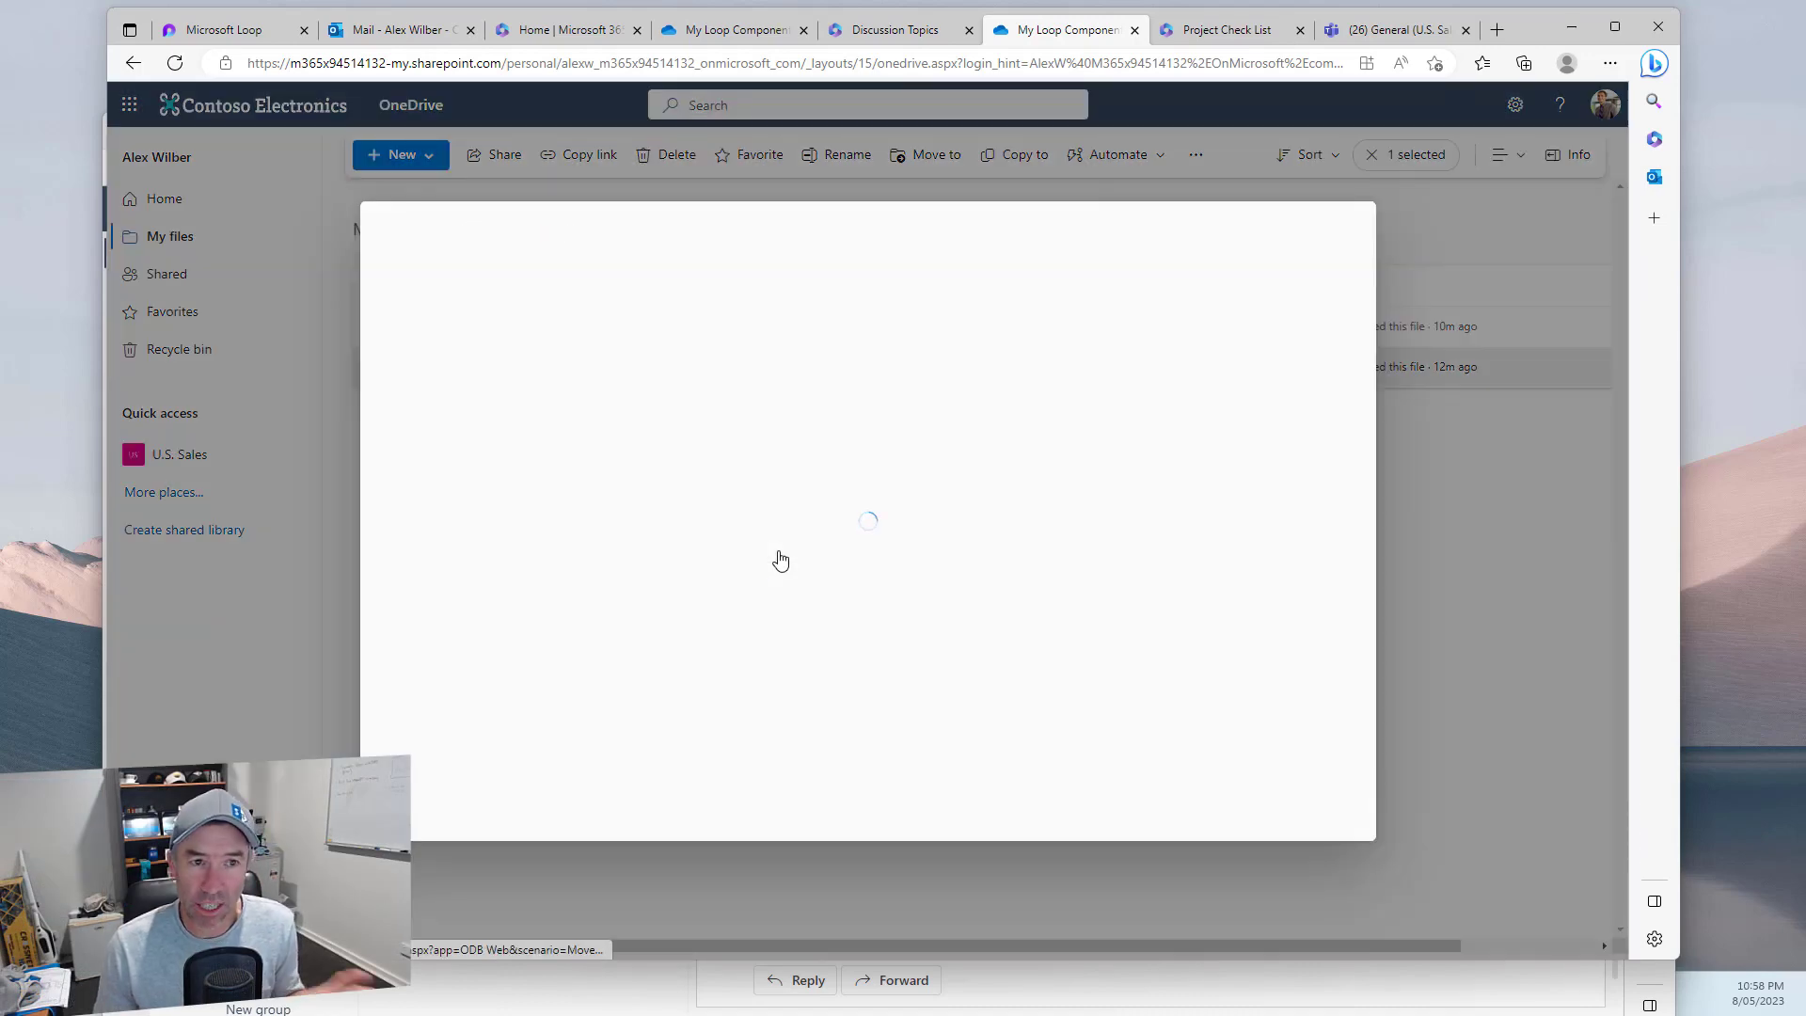
click(435, 398)
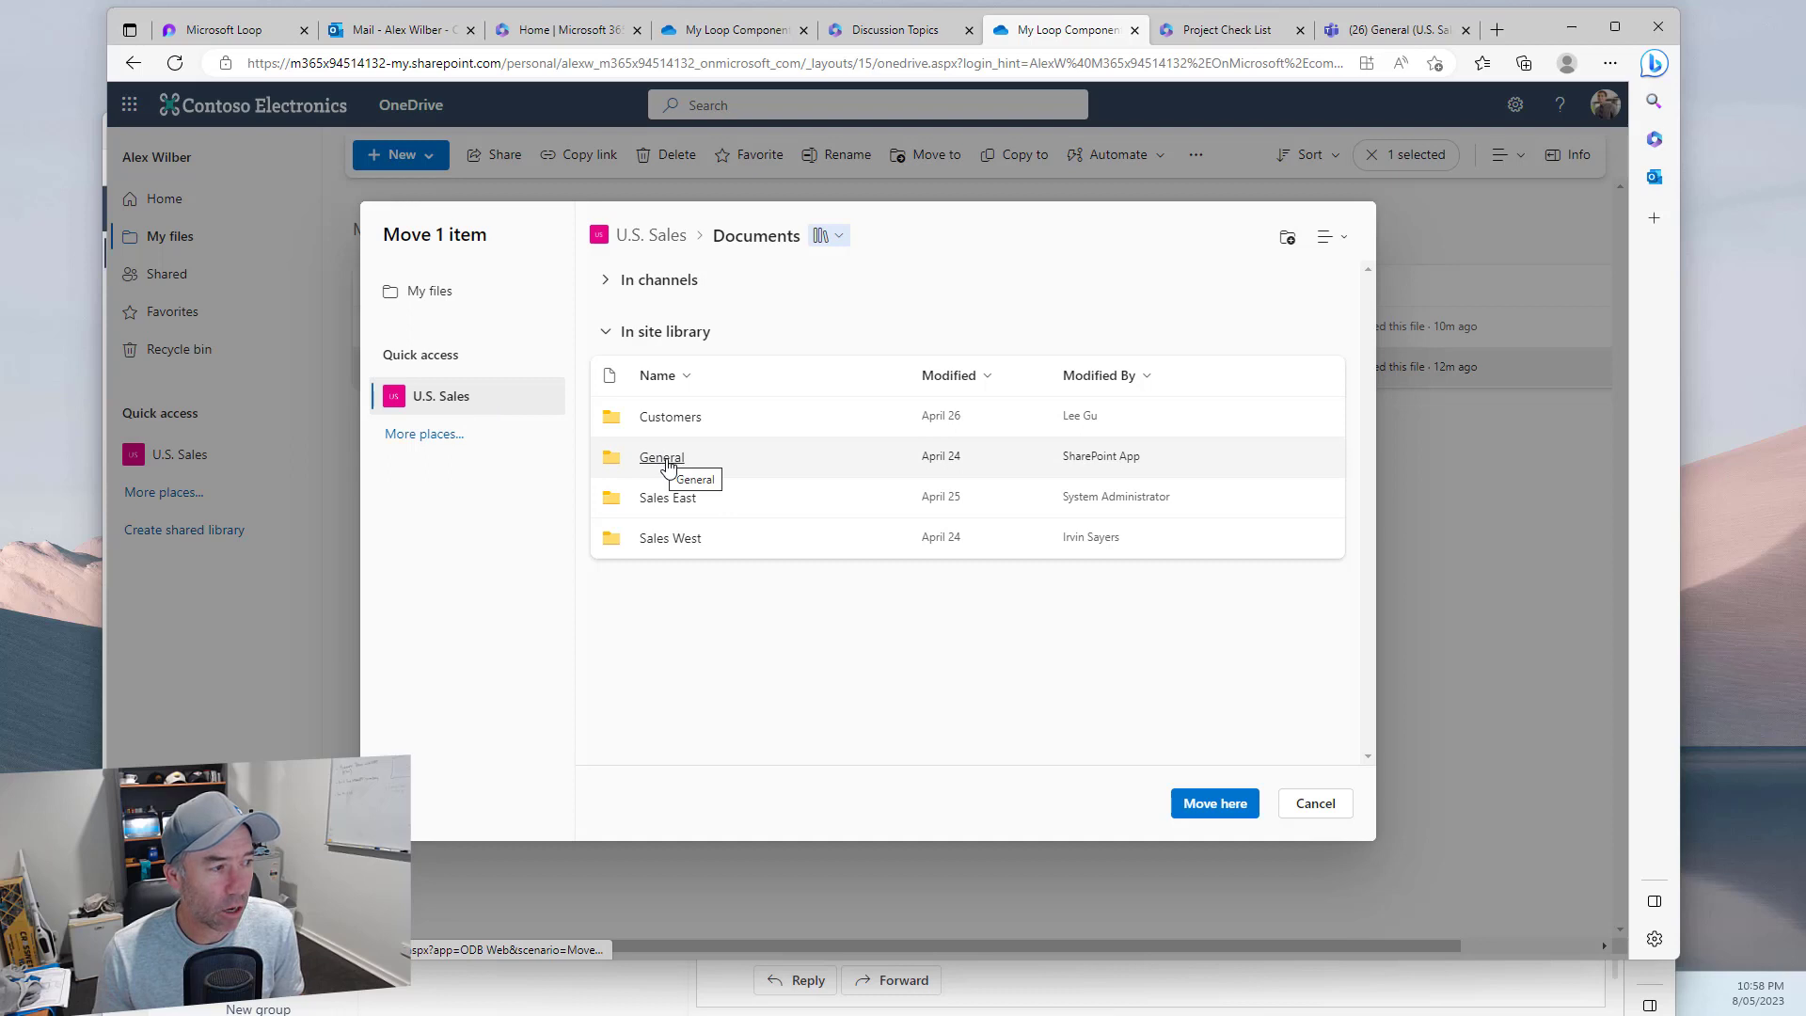
click(607, 281)
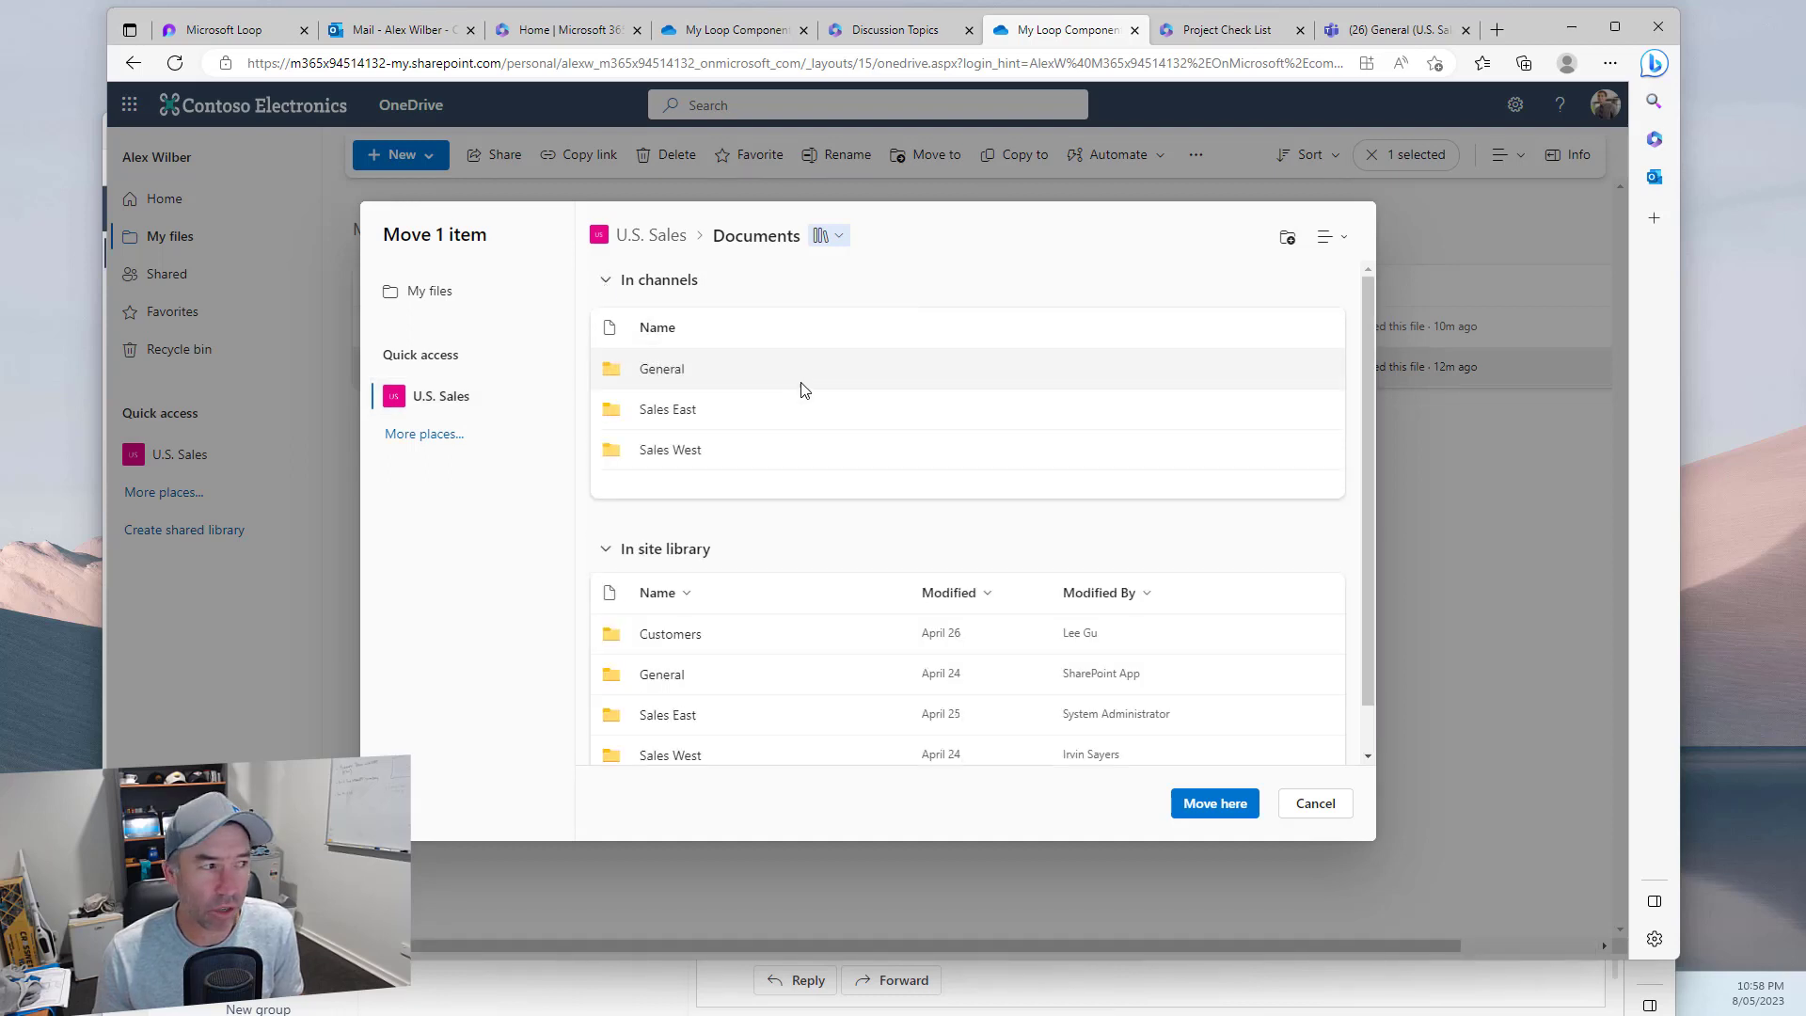
click(667, 411)
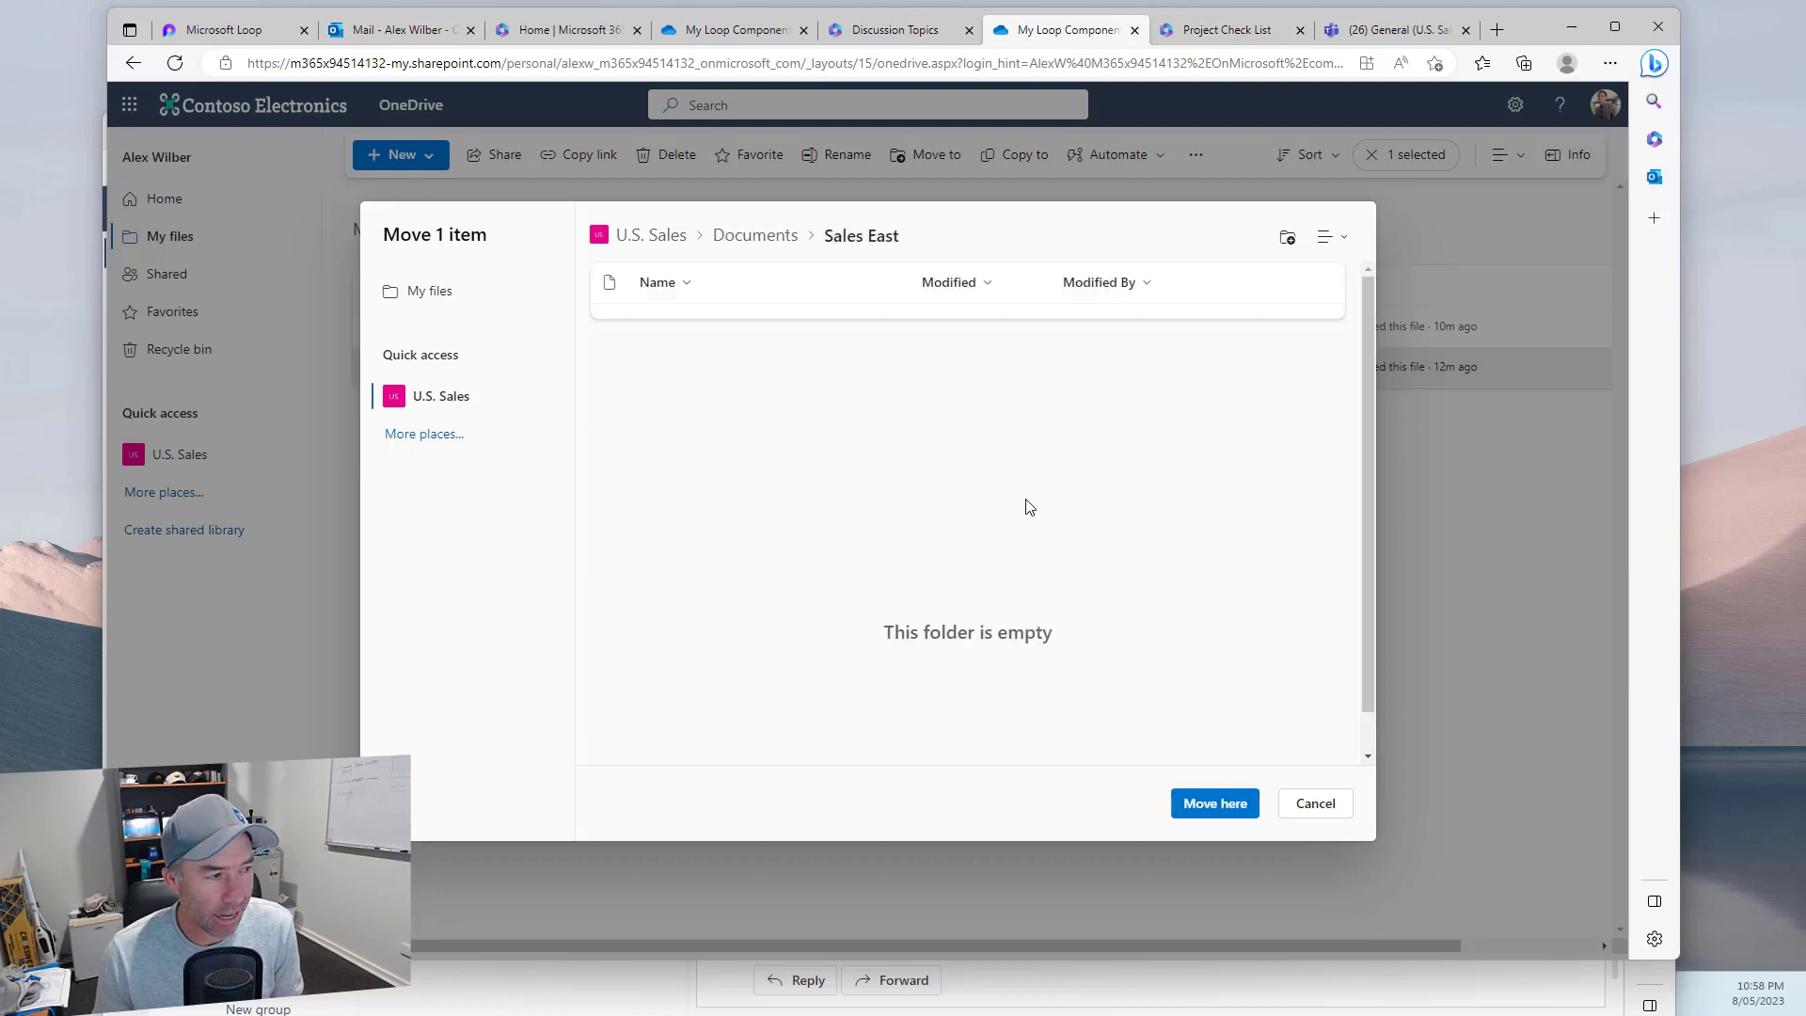
click(1212, 807)
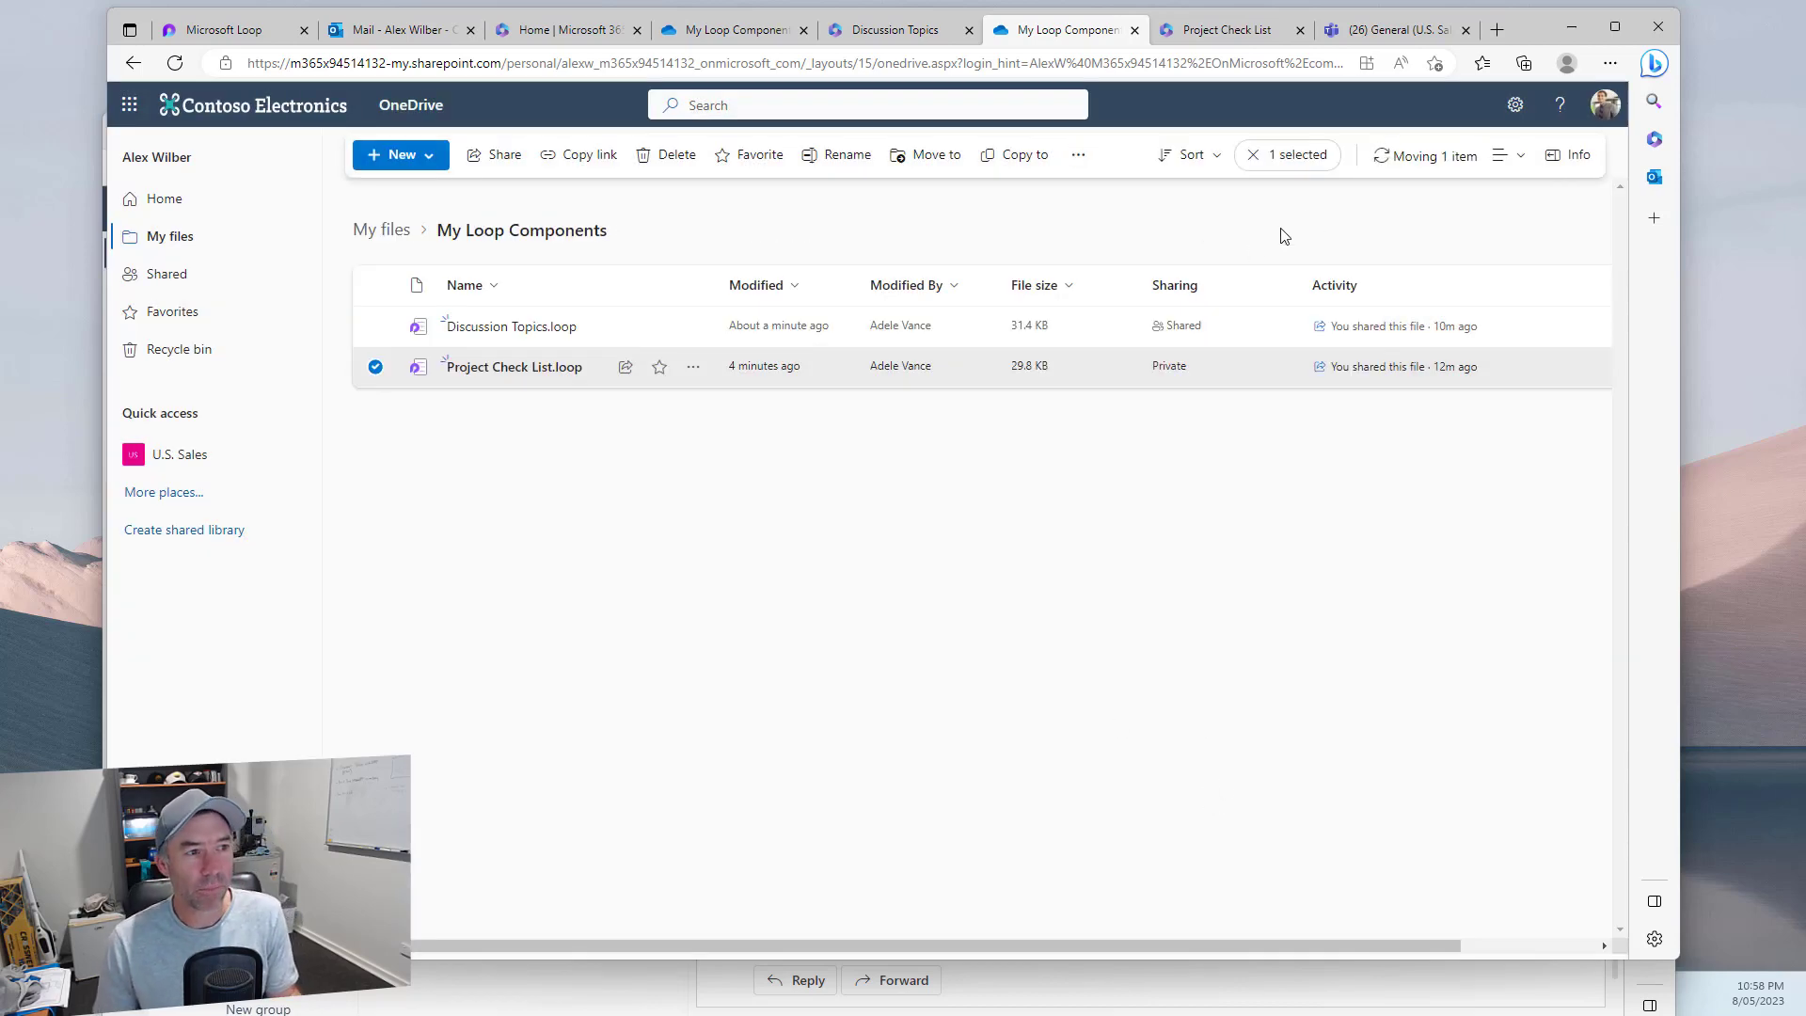
click(1396, 161)
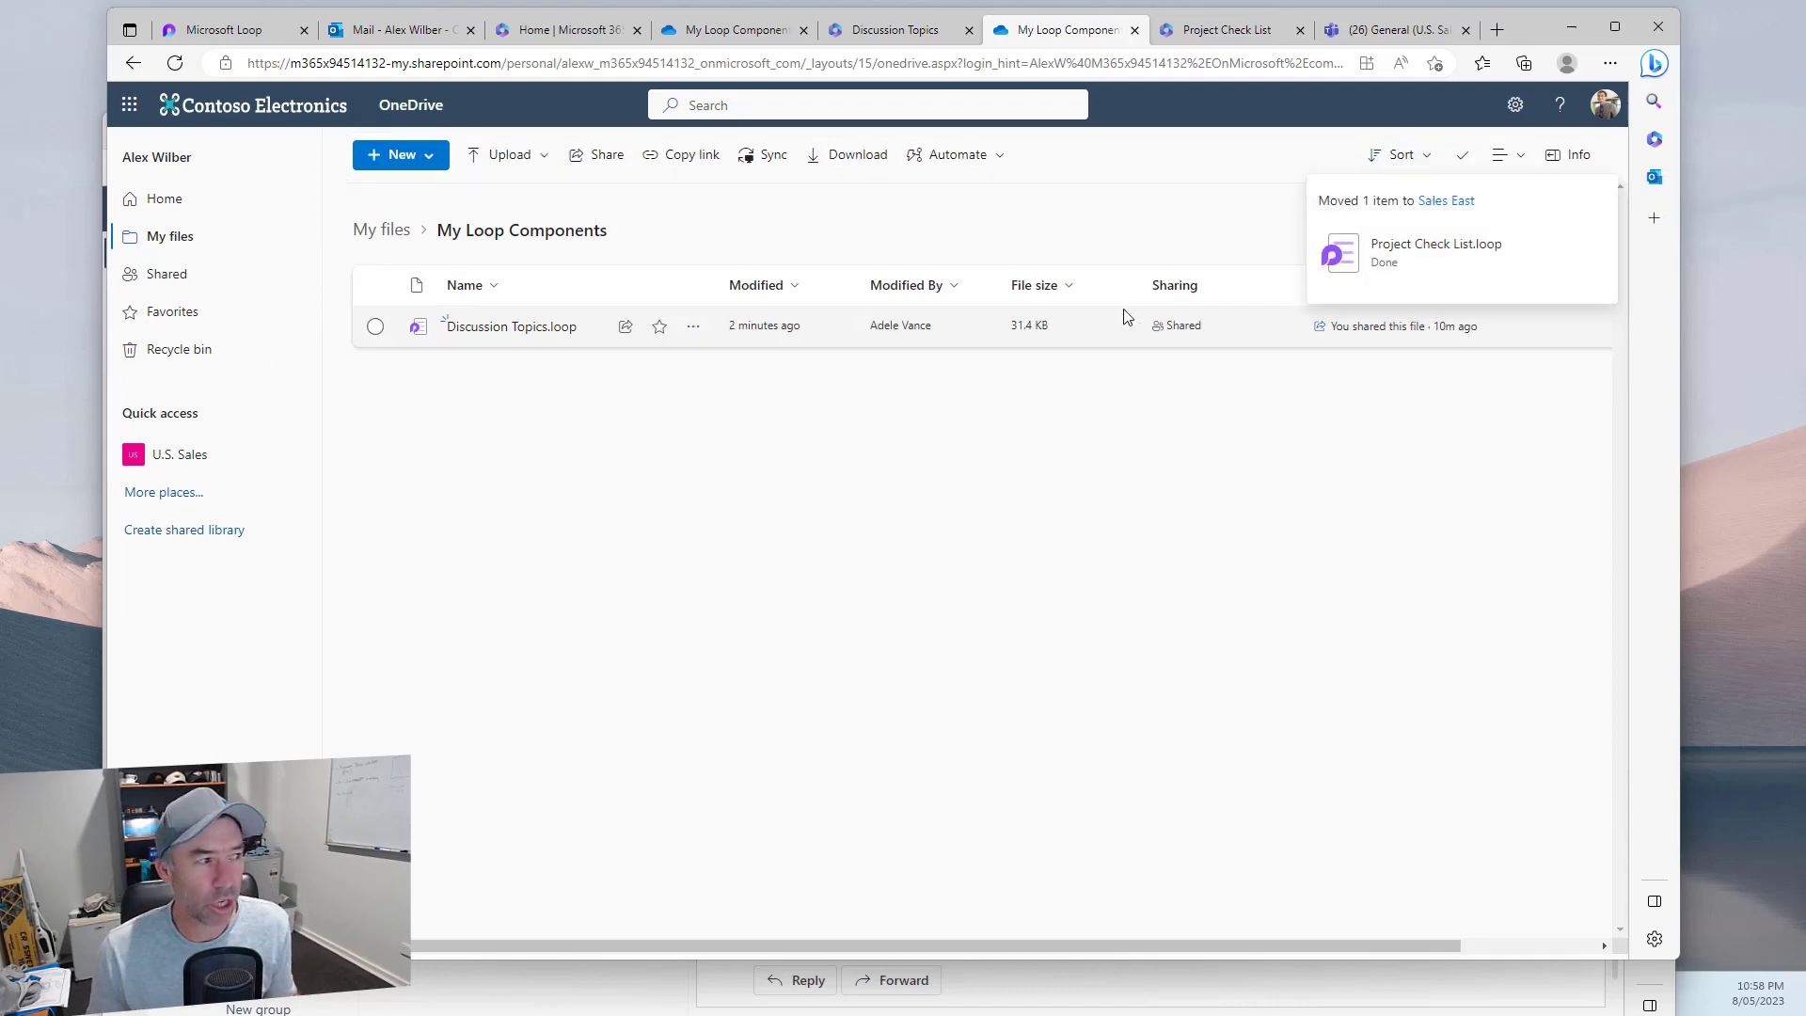
Switch to Teams and open the files of the Sales East channel in the U.S. Sales team
click(1392, 29)
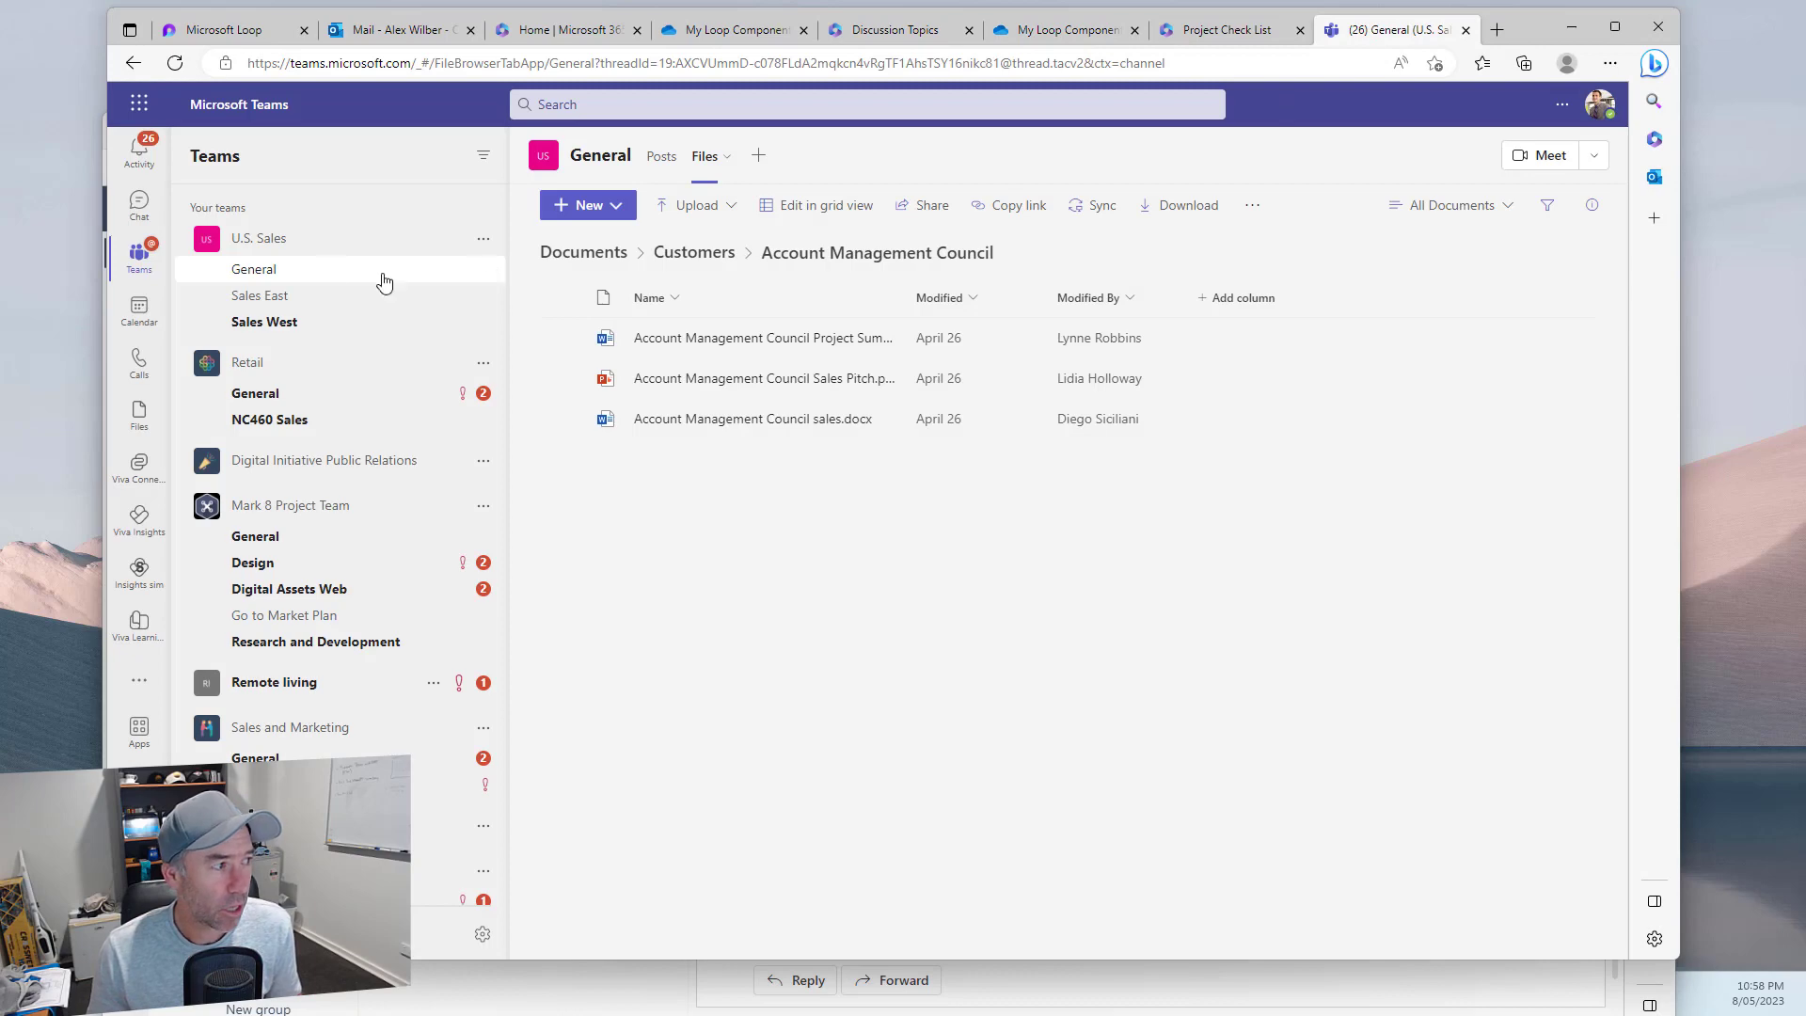
click(273, 323)
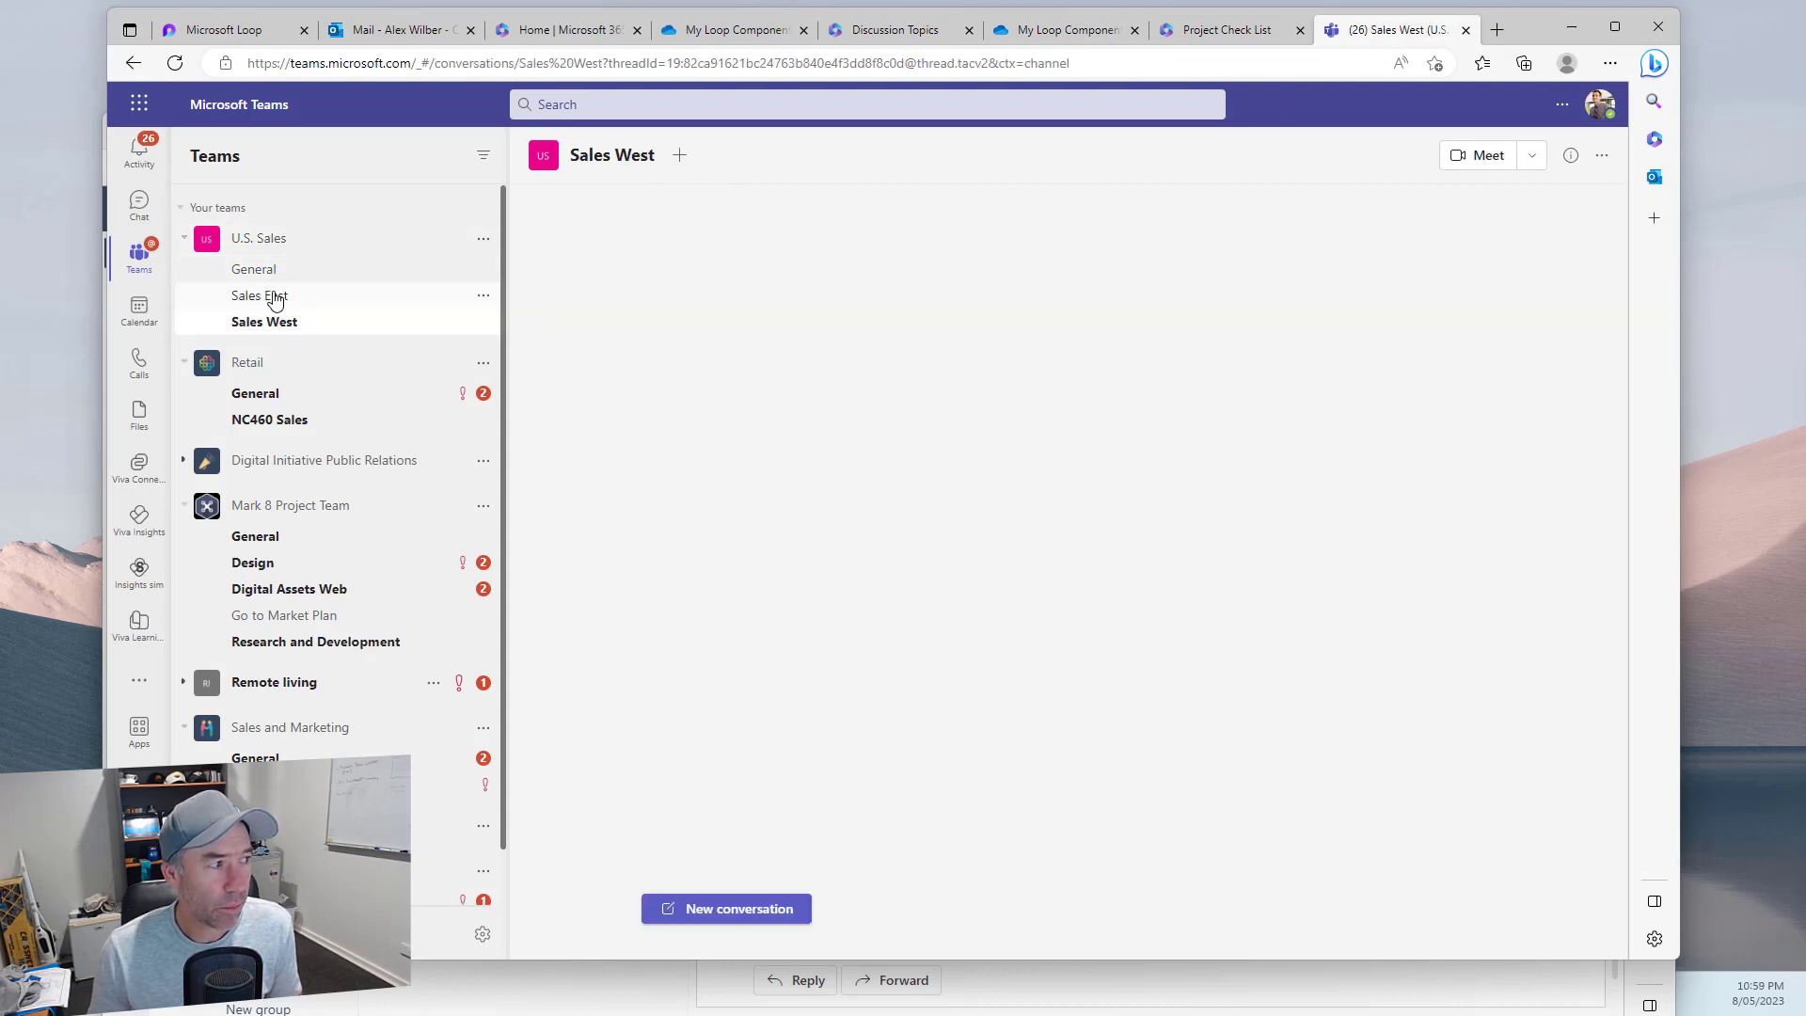
click(262, 296)
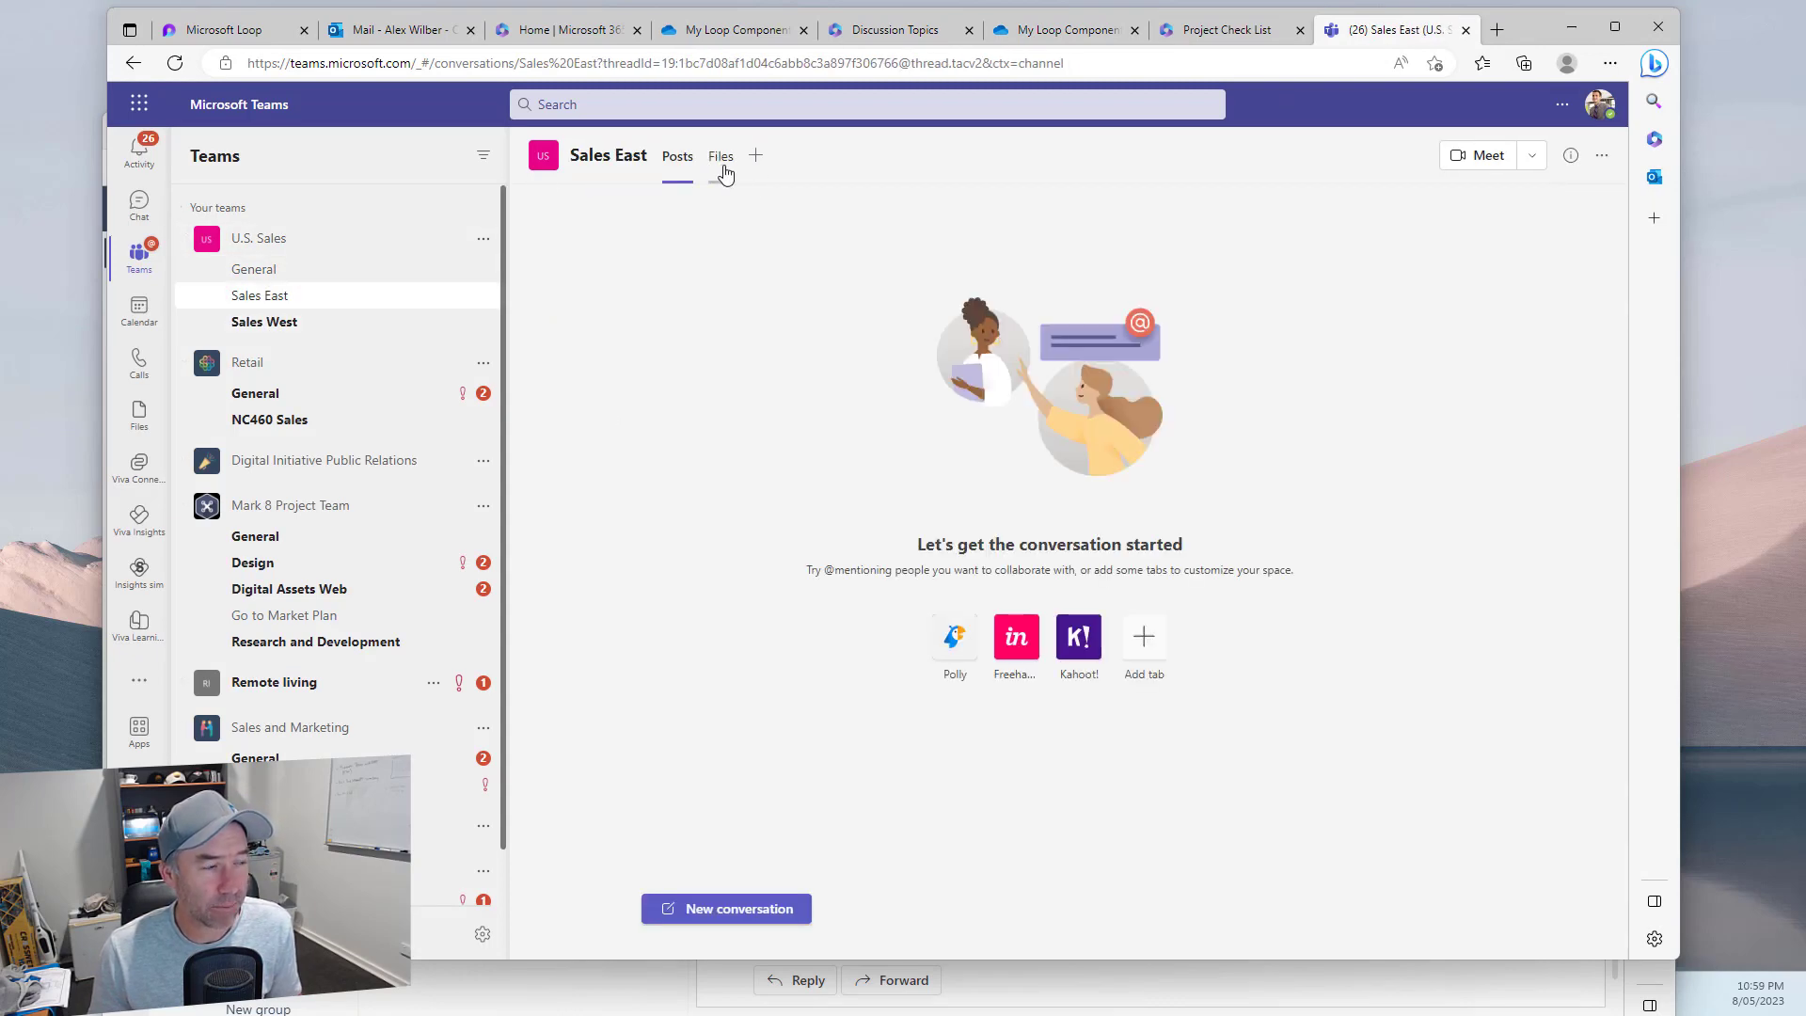
click(723, 158)
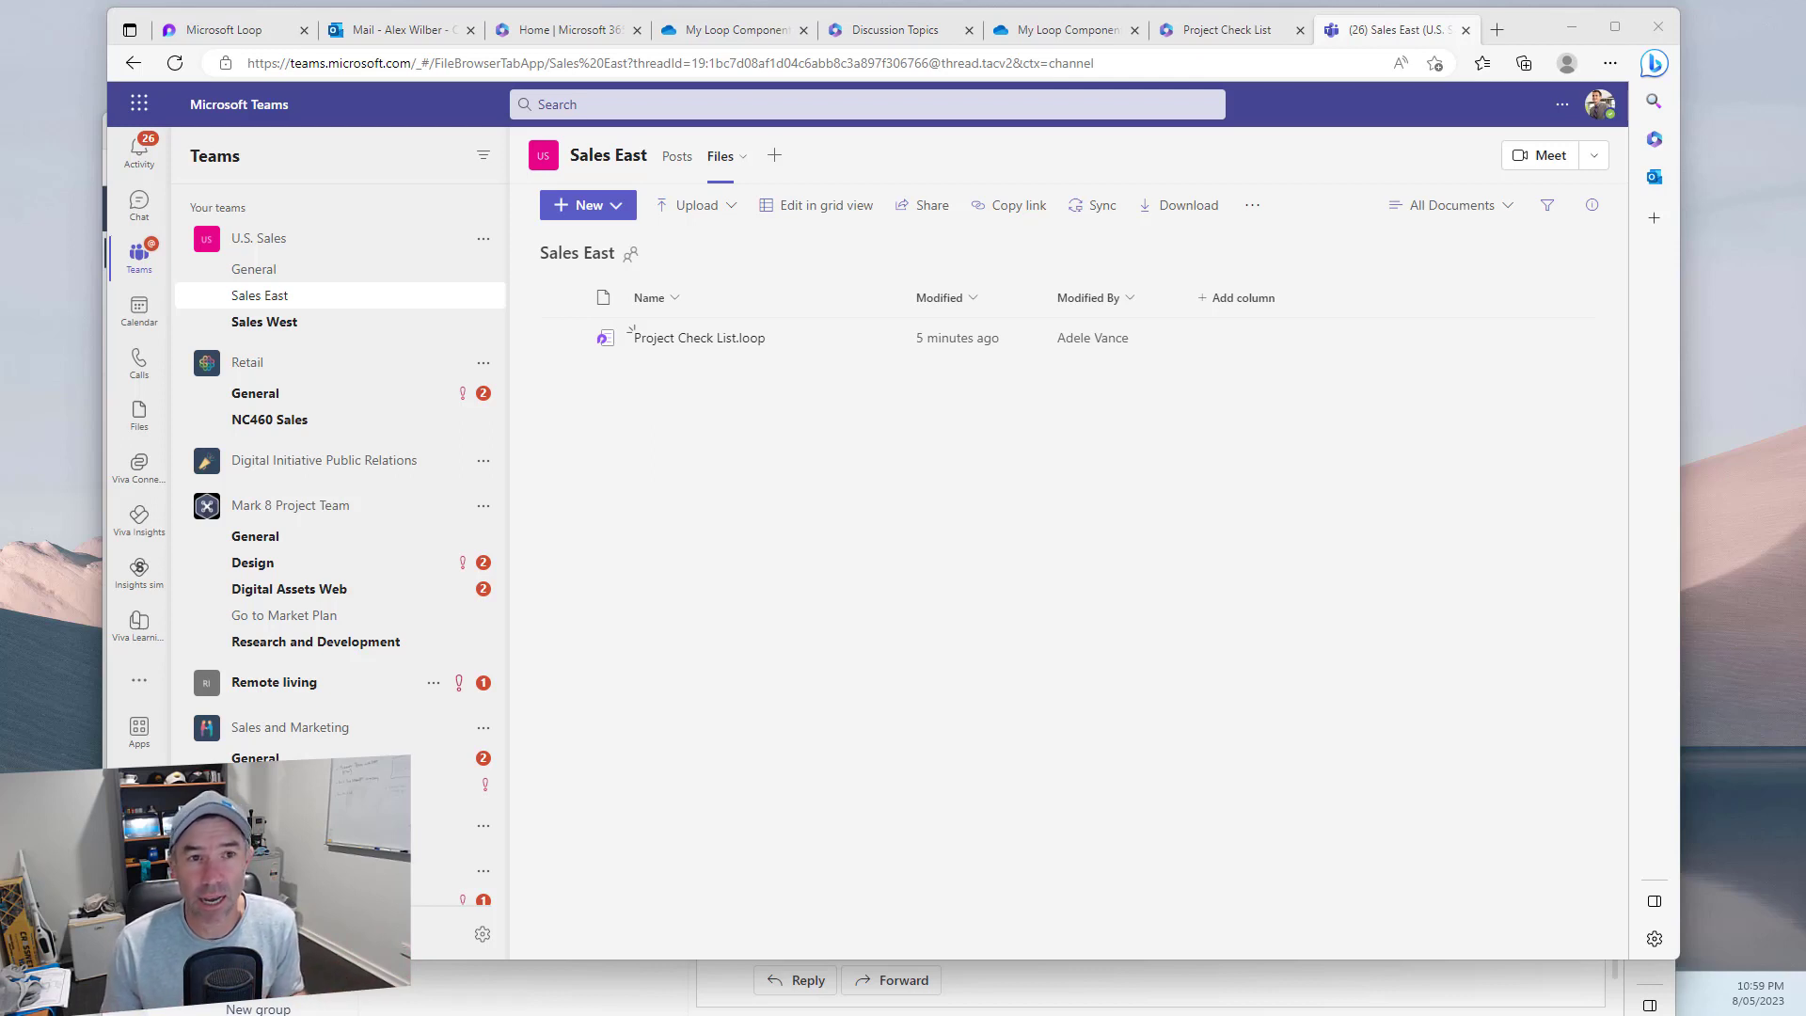
Check the Project Check List email in the colleague's Outlook window, and open Project Check List.loop from the Sales East files
drag(1805, 282, 1379, 50)
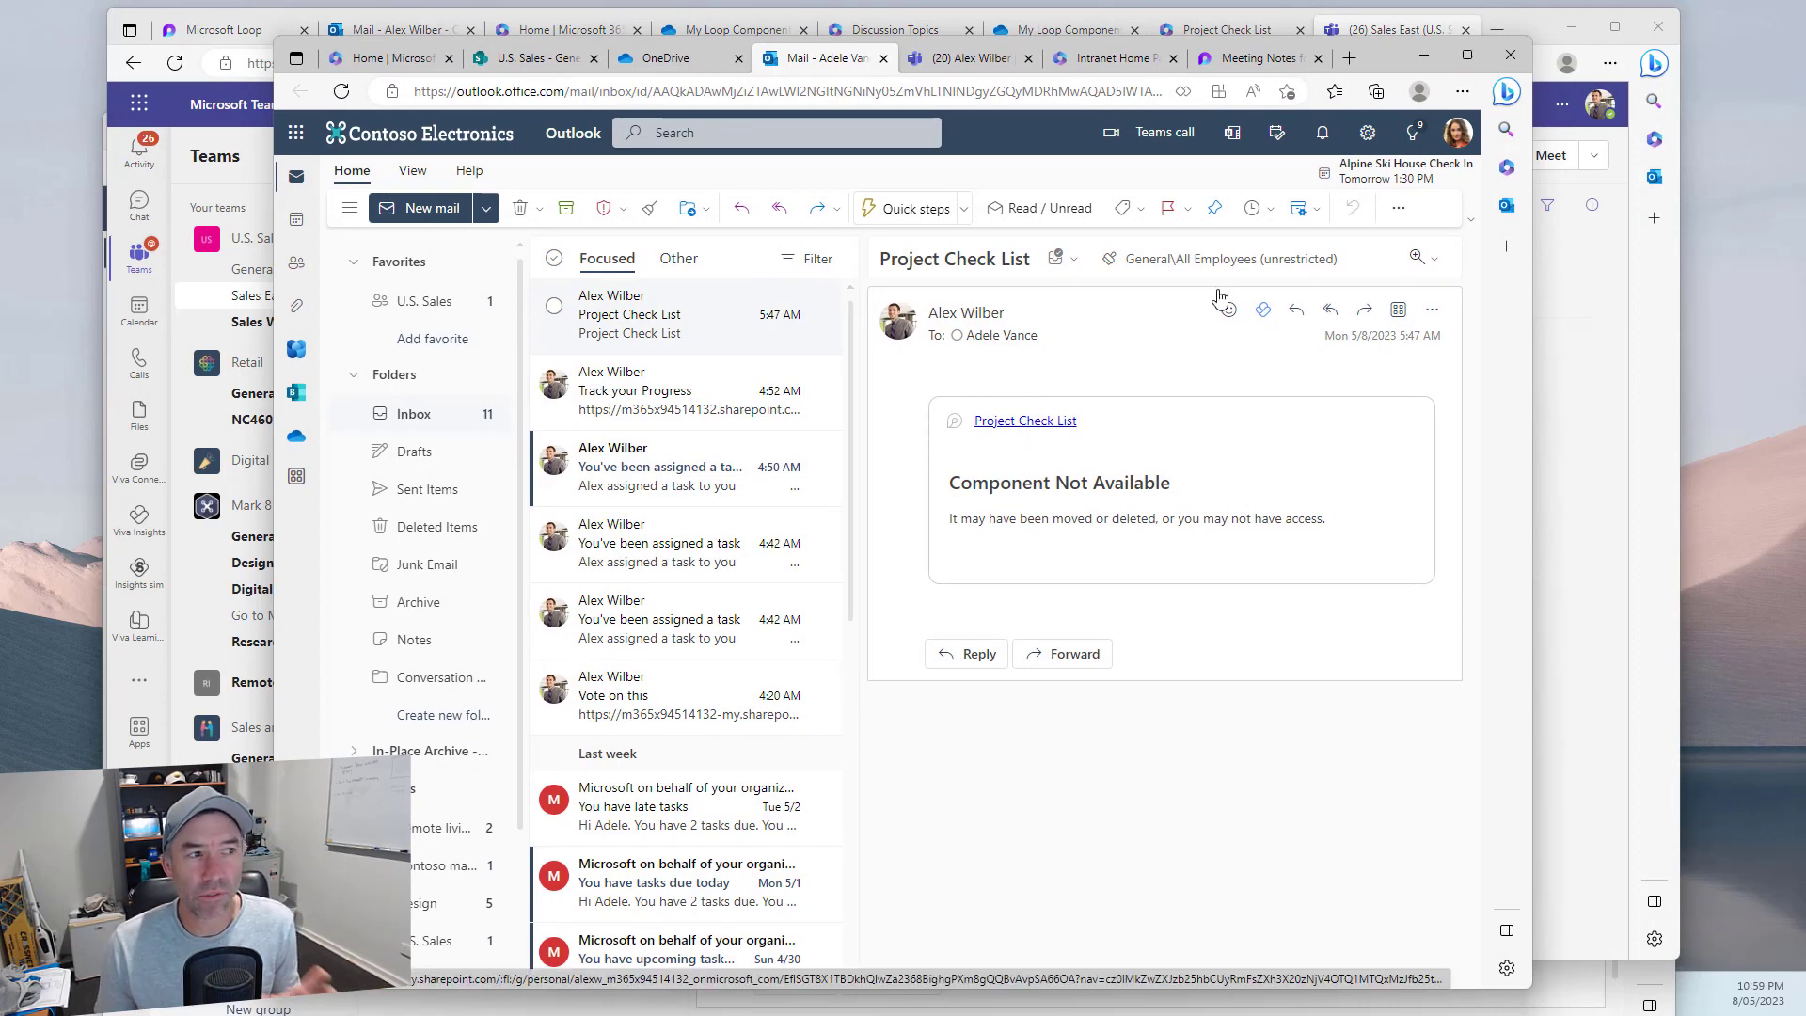
drag(1386, 58, 1805, 282)
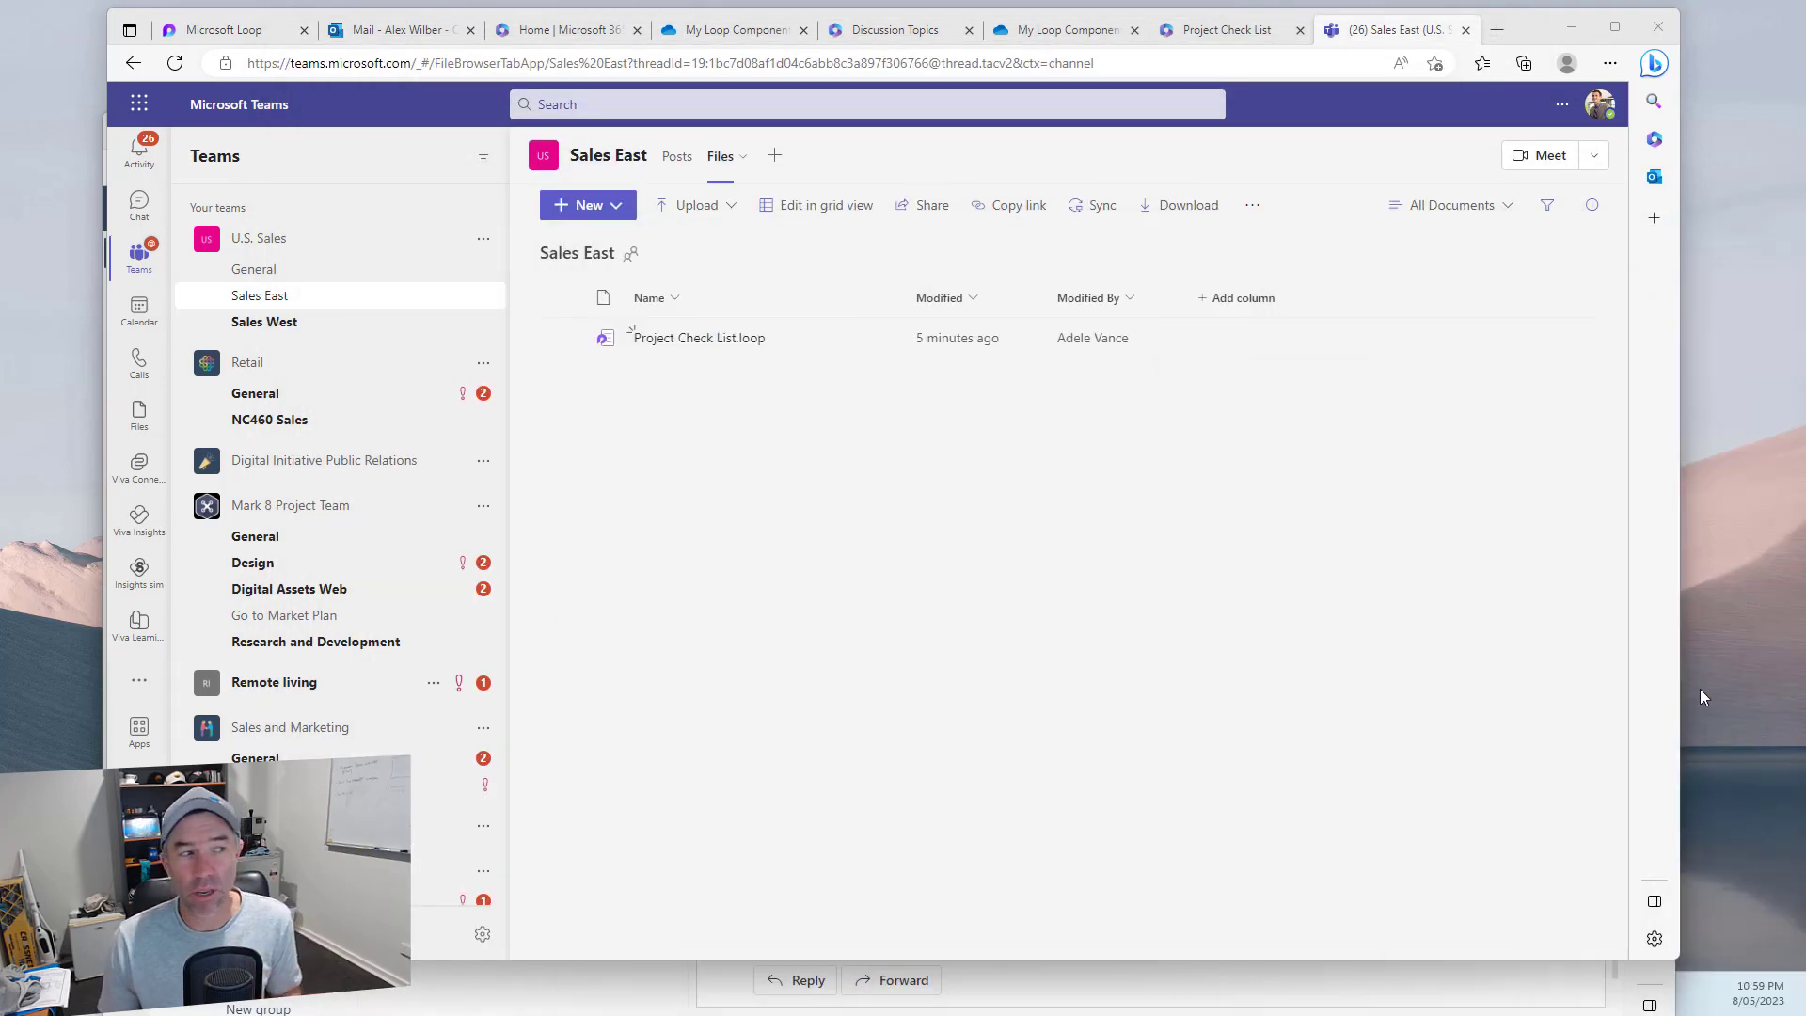
click(711, 347)
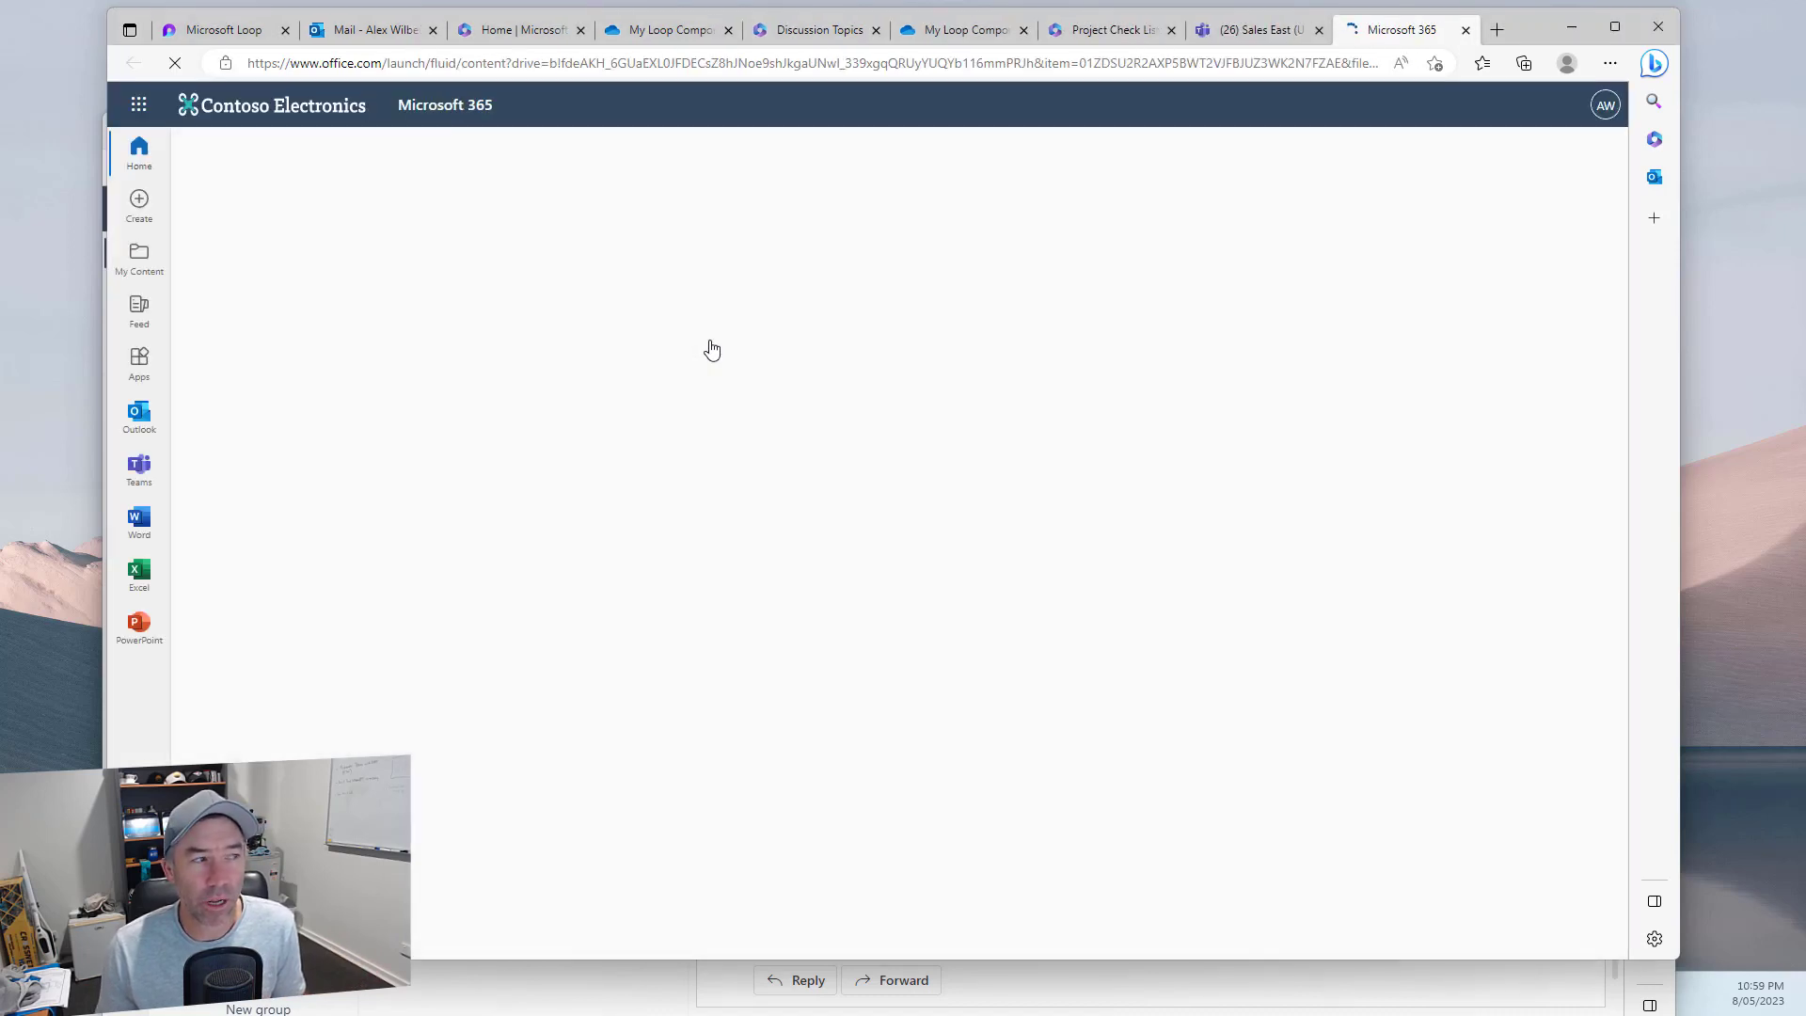
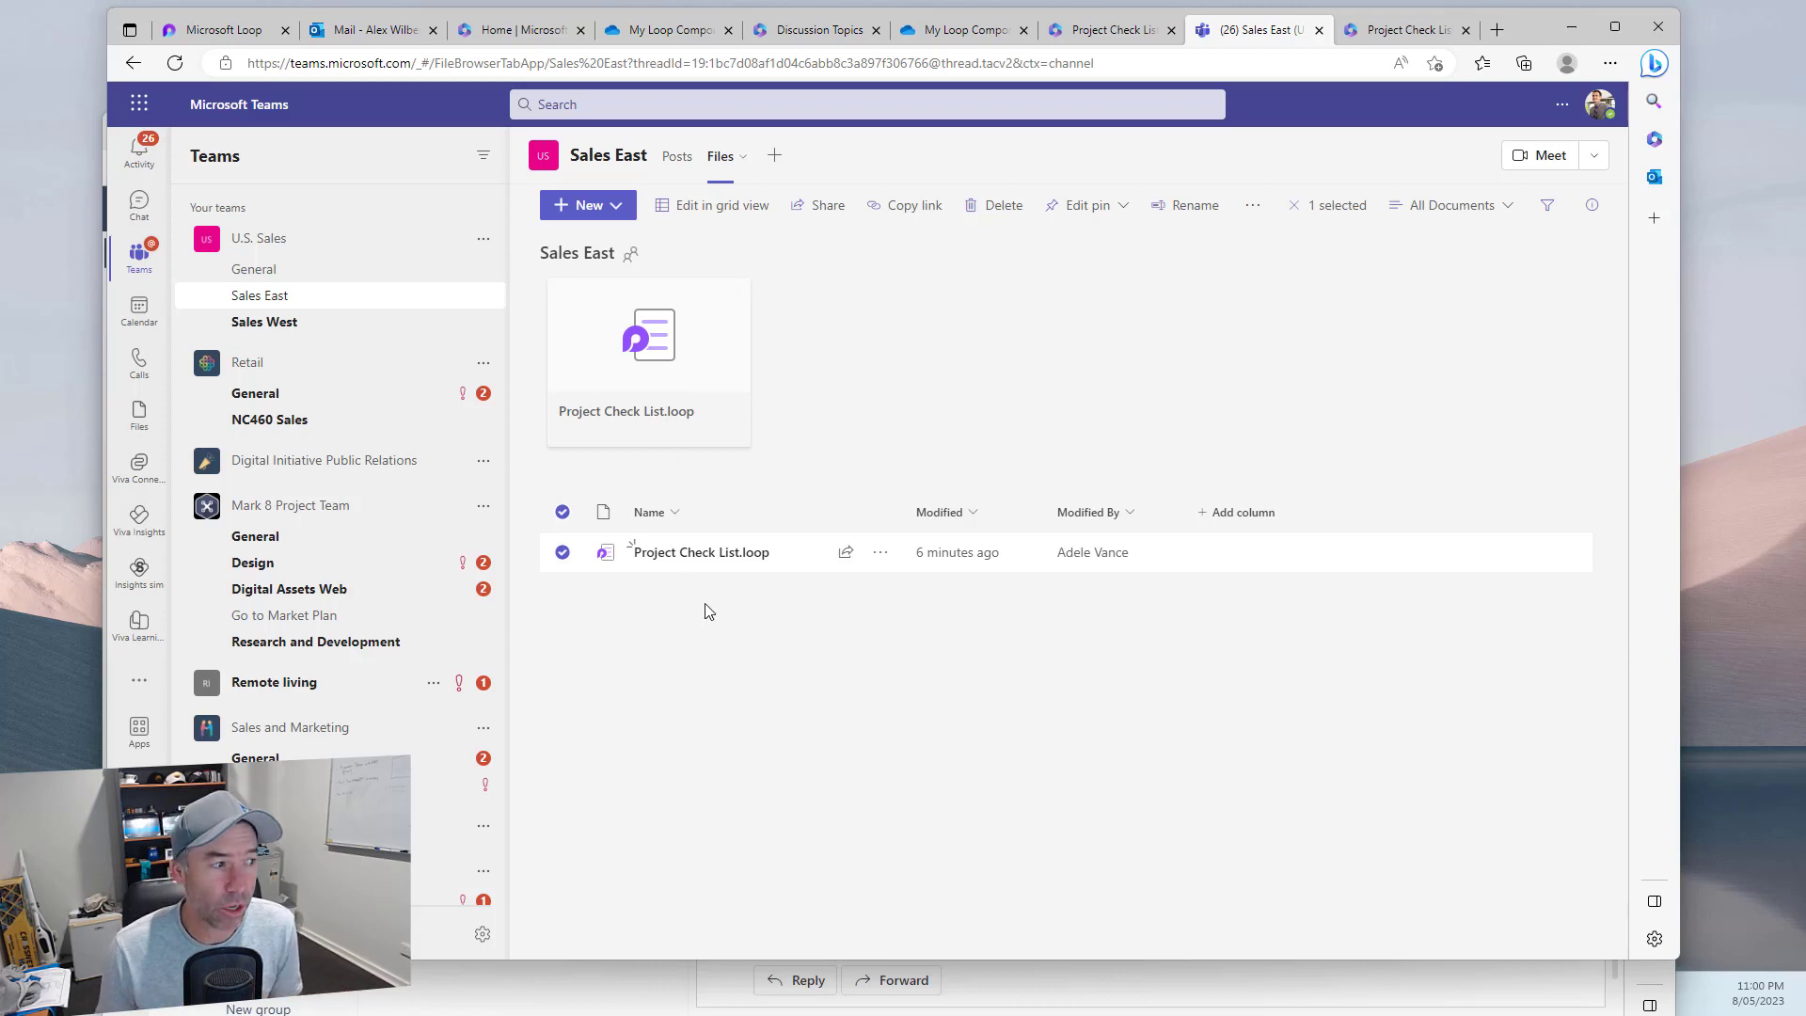
Open Project Check List.loop from the Sales East files and copy a sharing link that lets people in Contoso edit
click(727, 554)
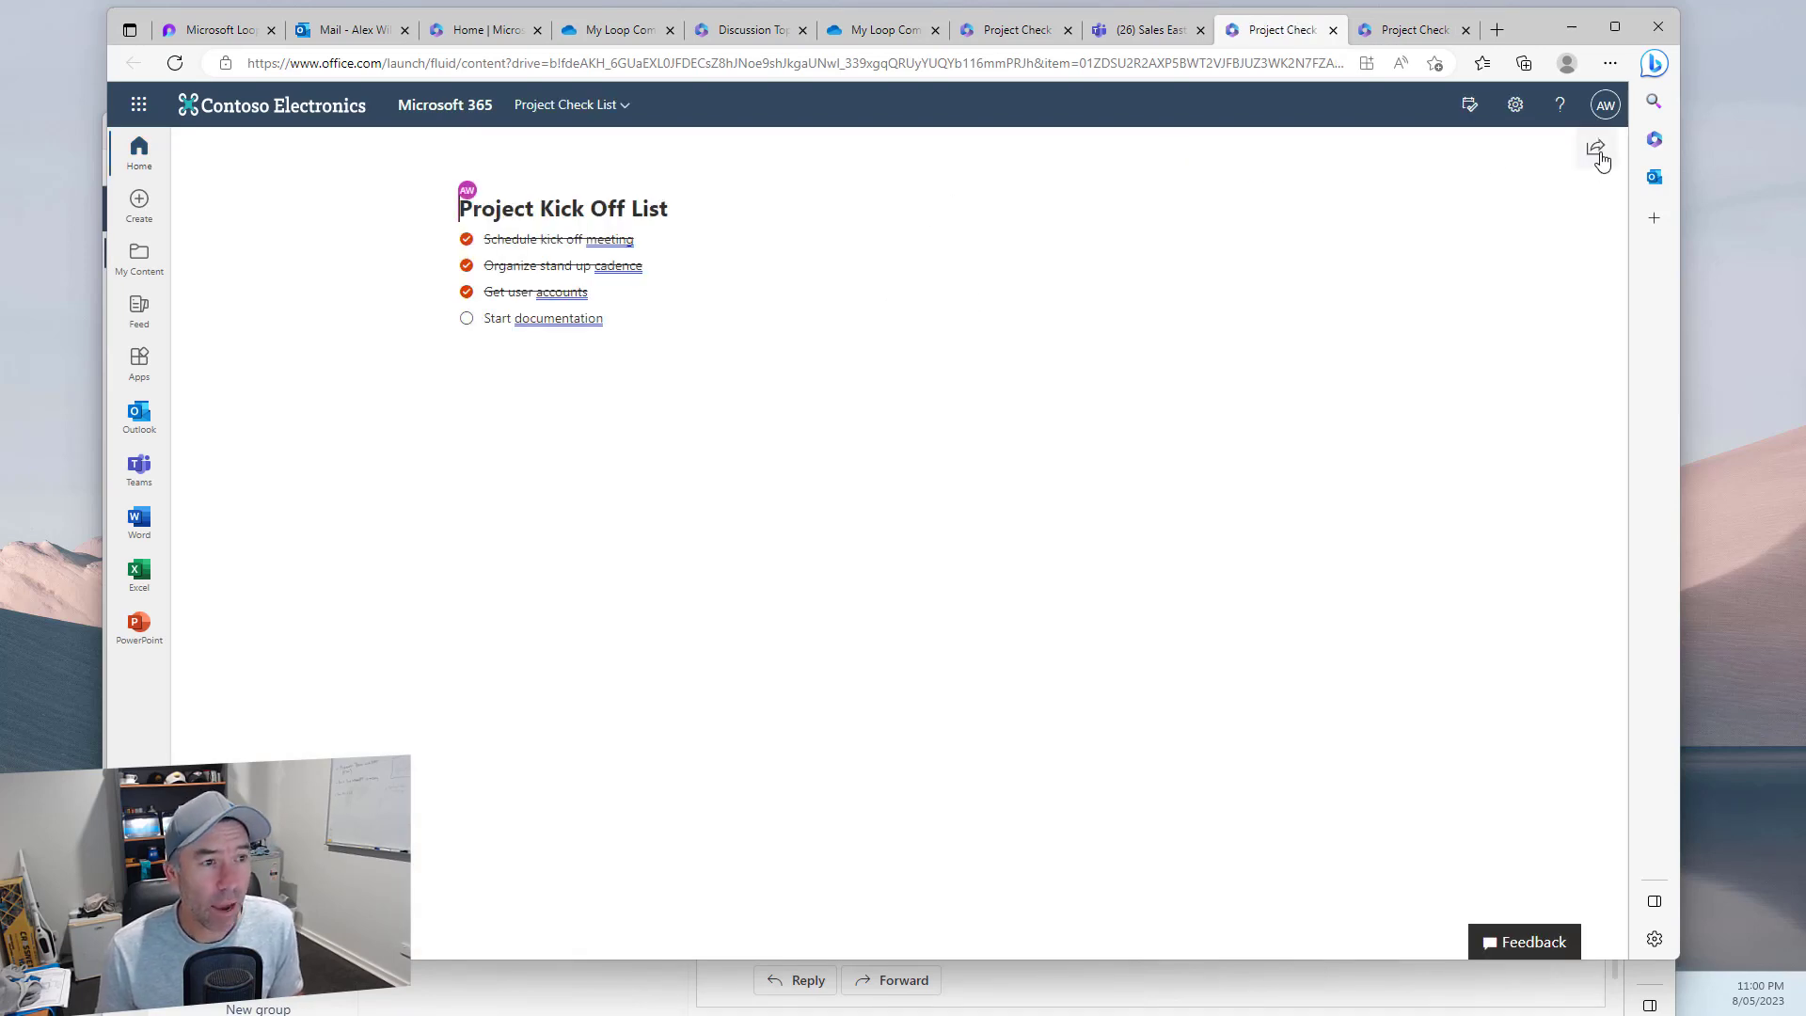
click(1595, 148)
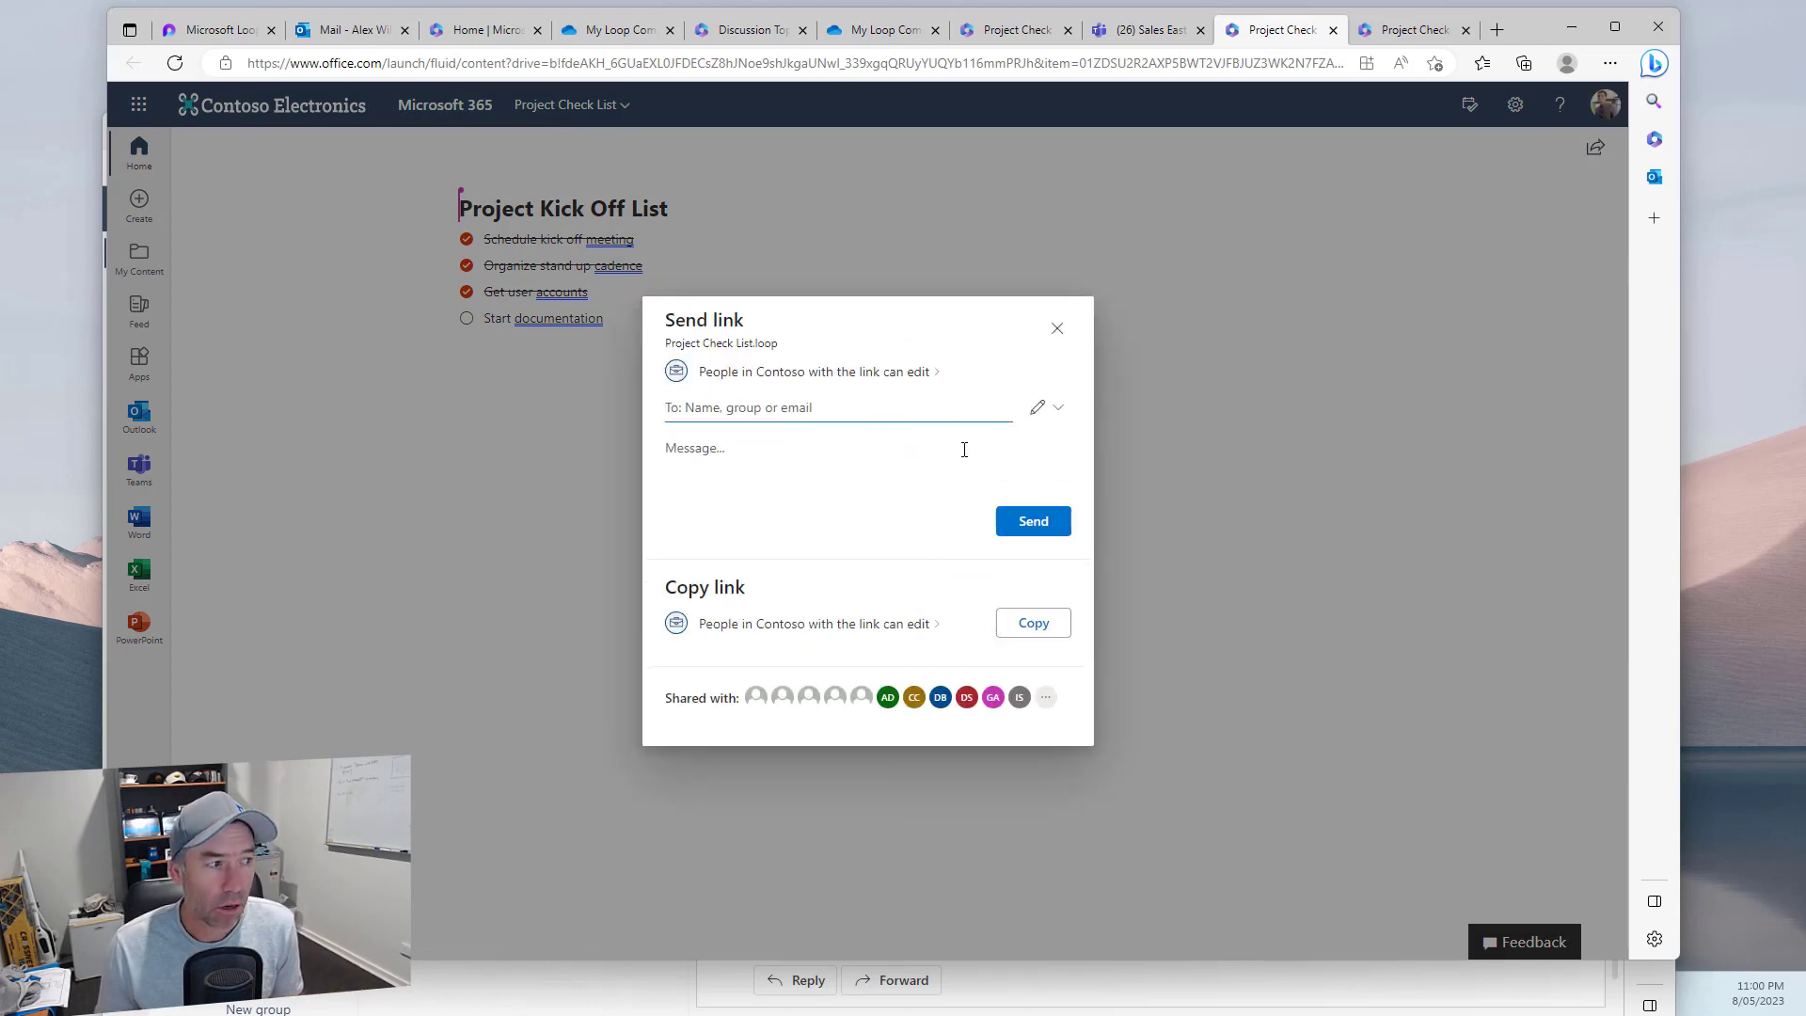
click(1032, 624)
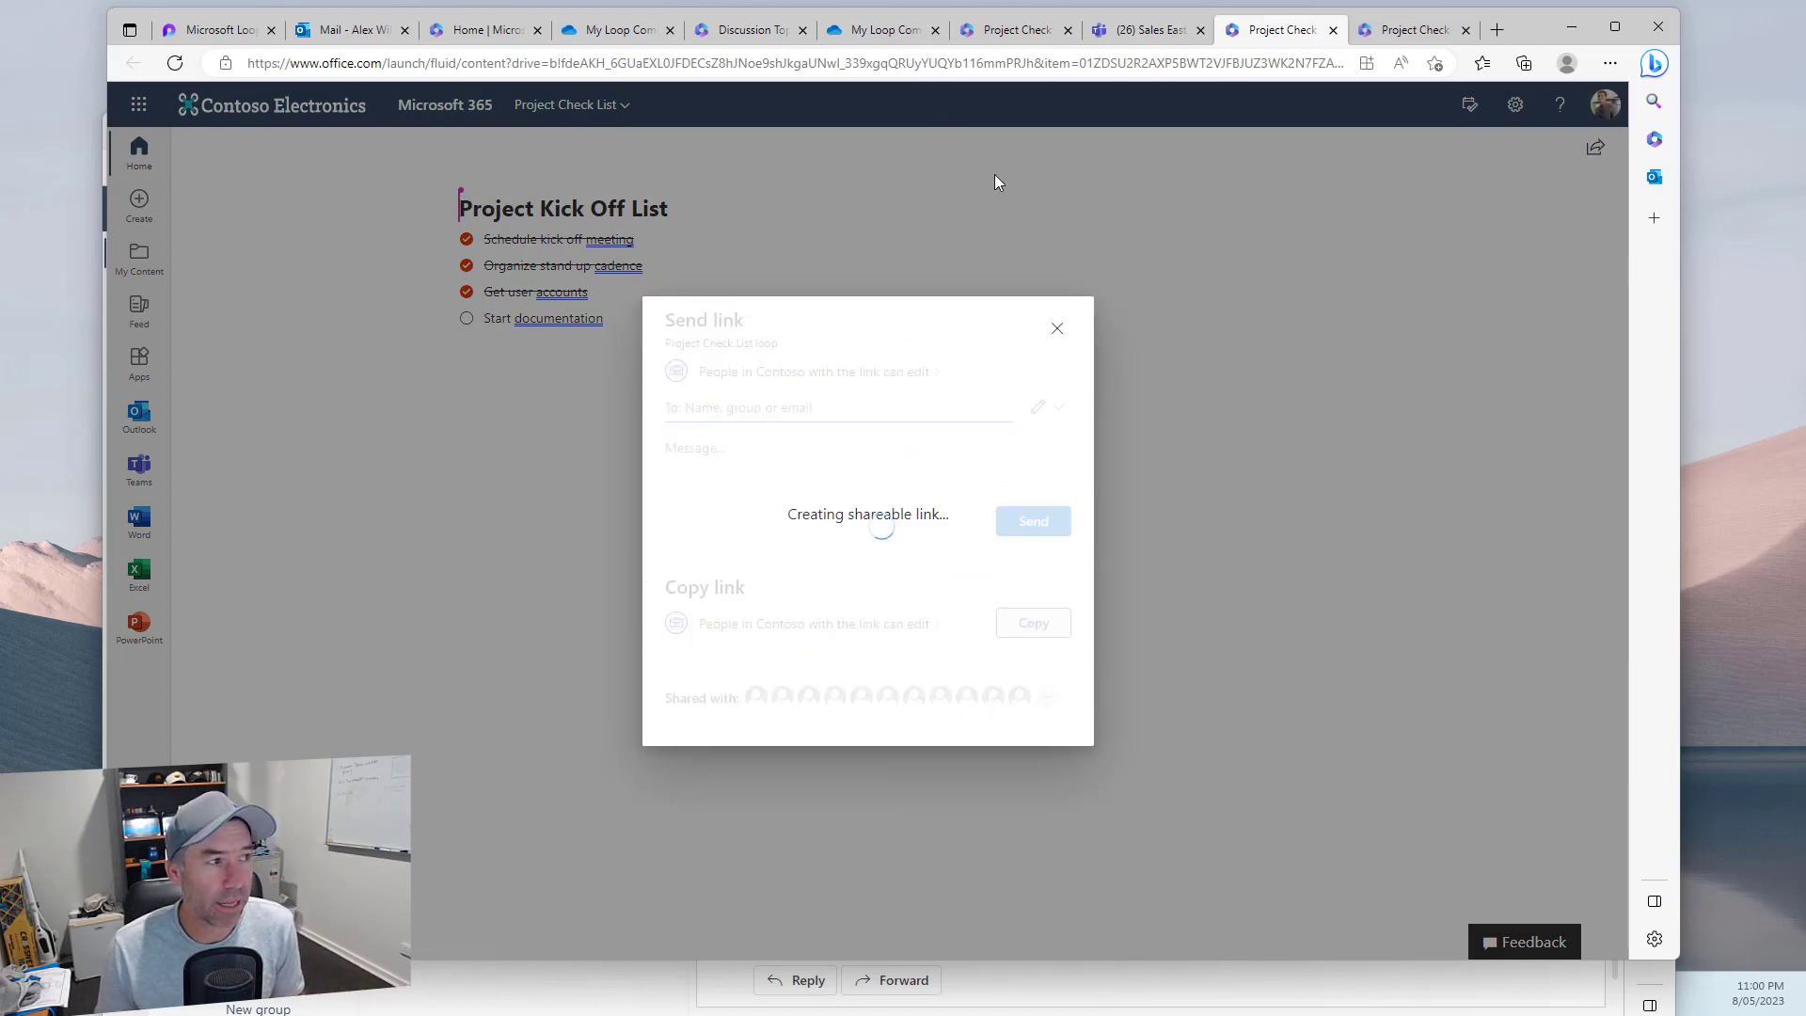
click(1048, 517)
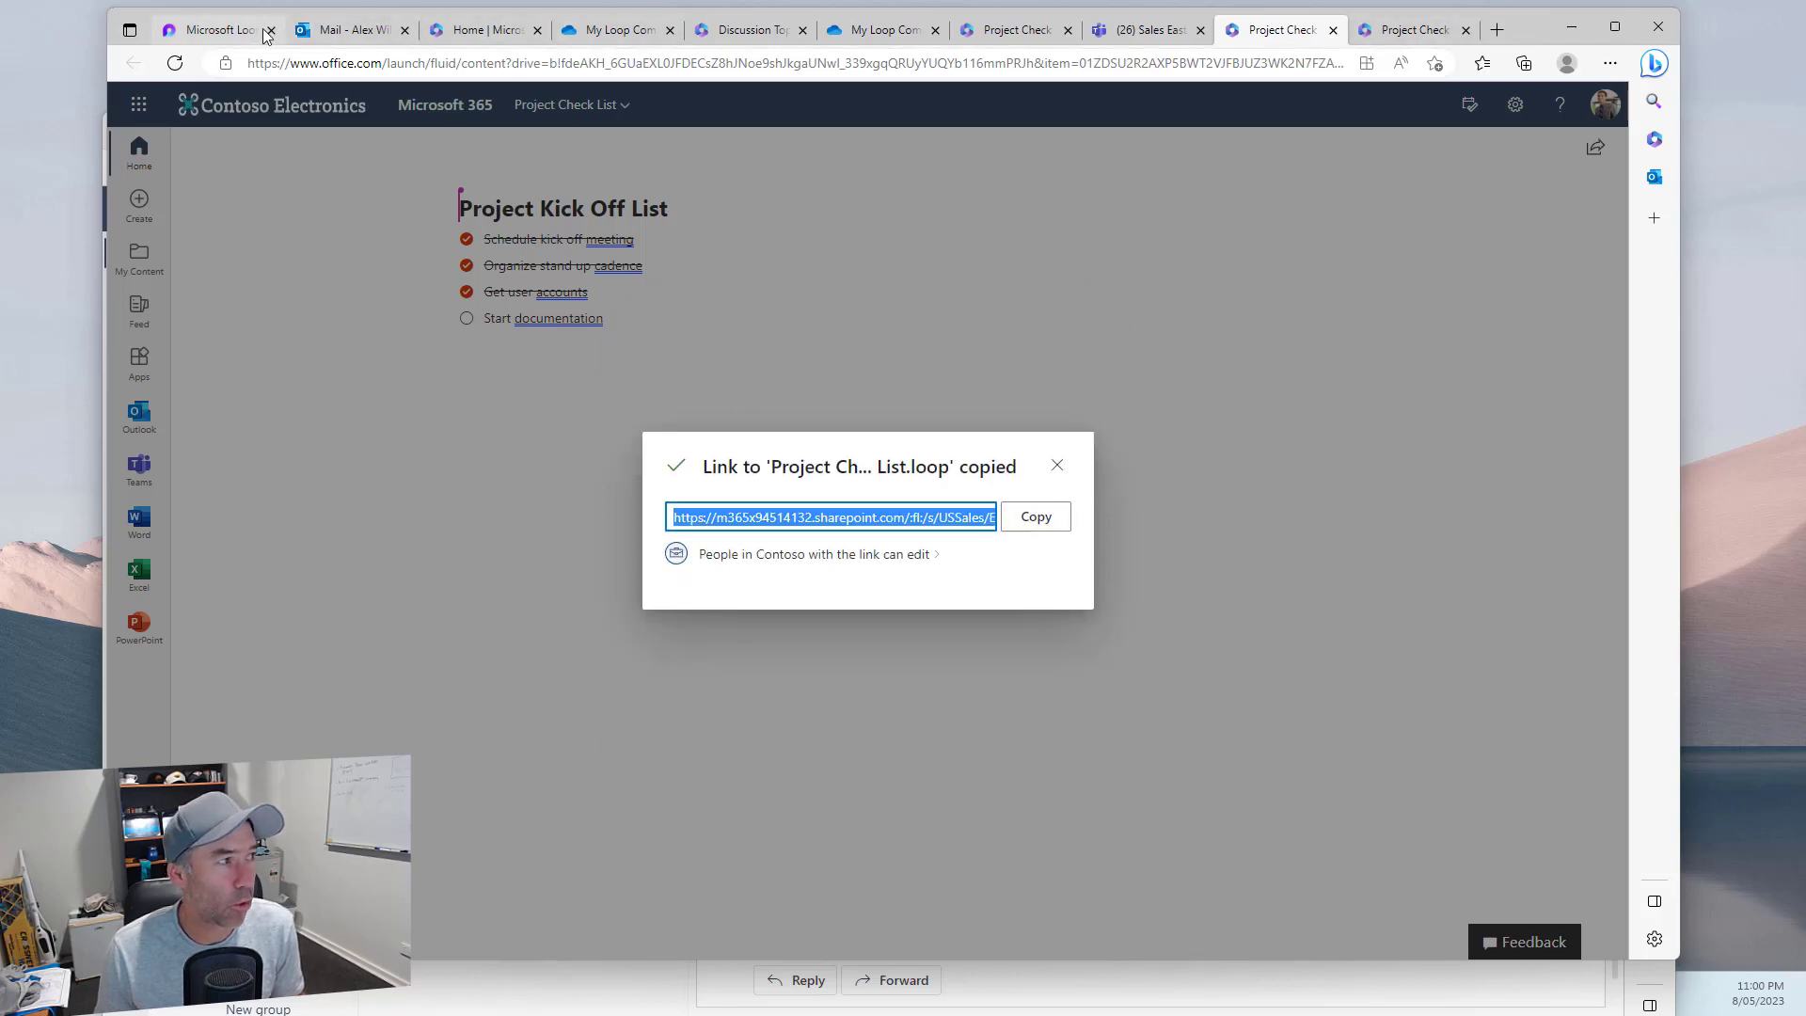
Paste the Project Check List link into the body of a new Outlook email and into the colleague's Teams chat message
click(353, 30)
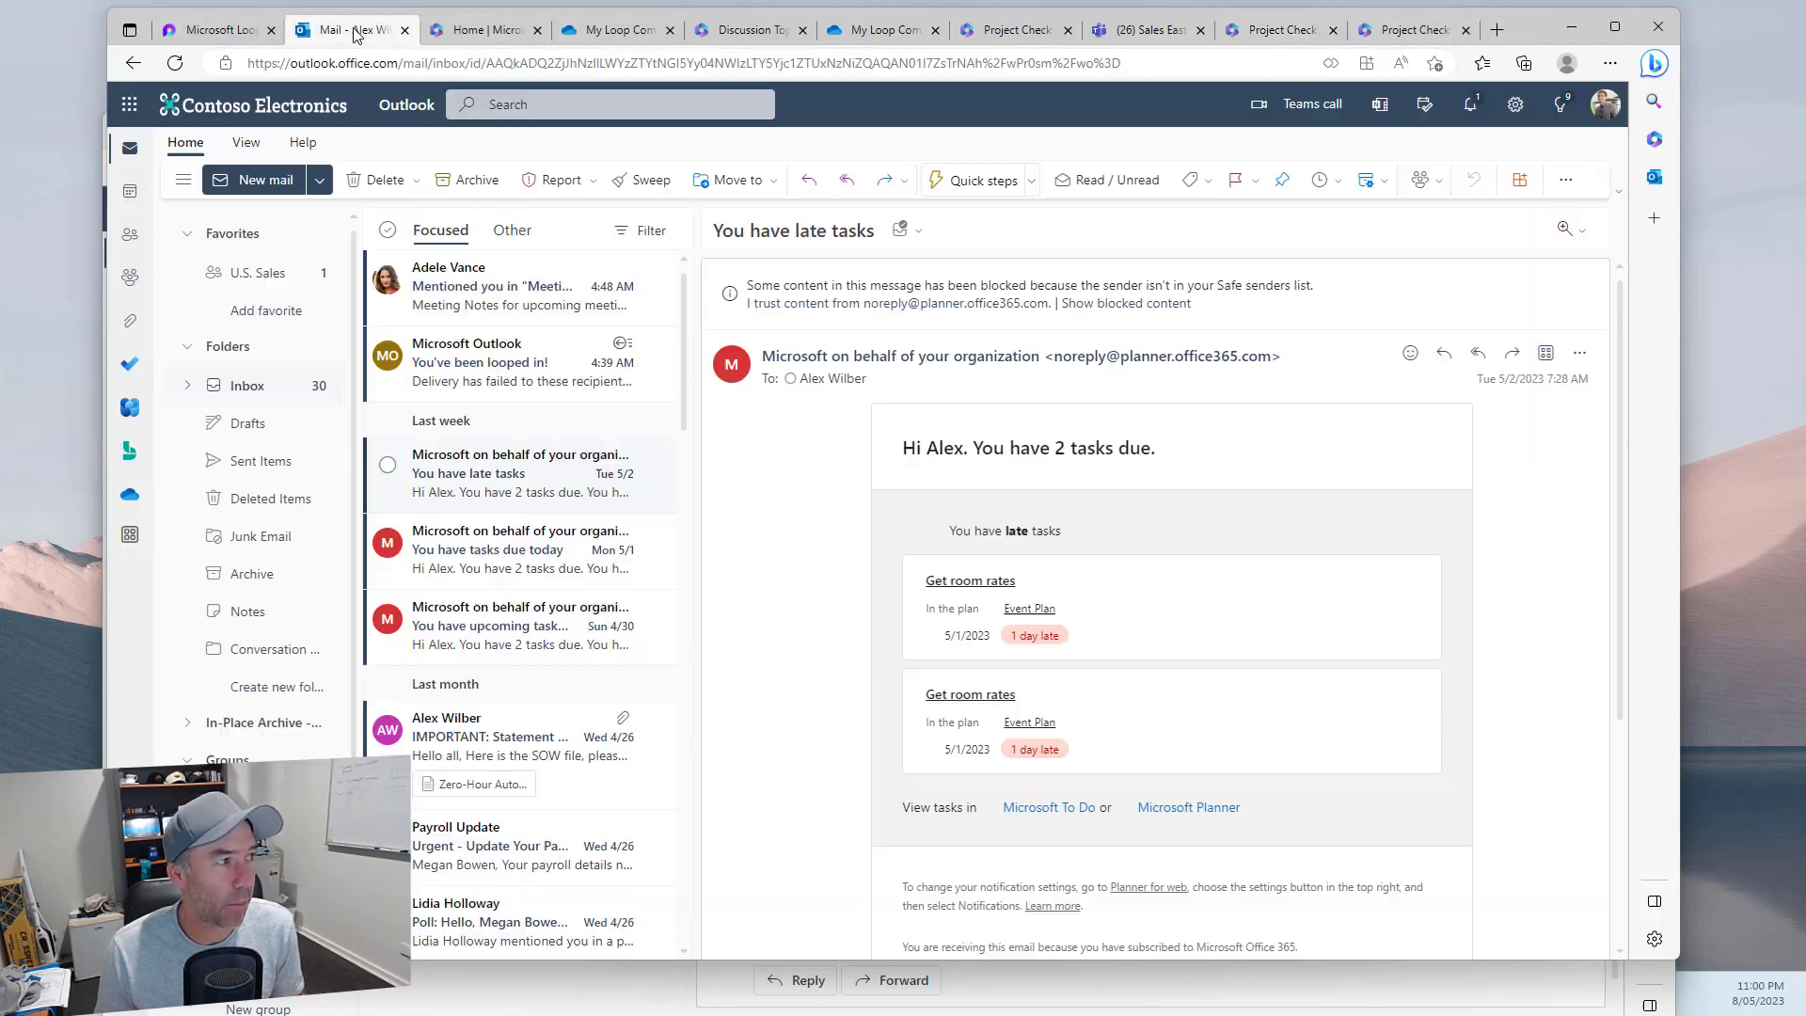
click(254, 193)
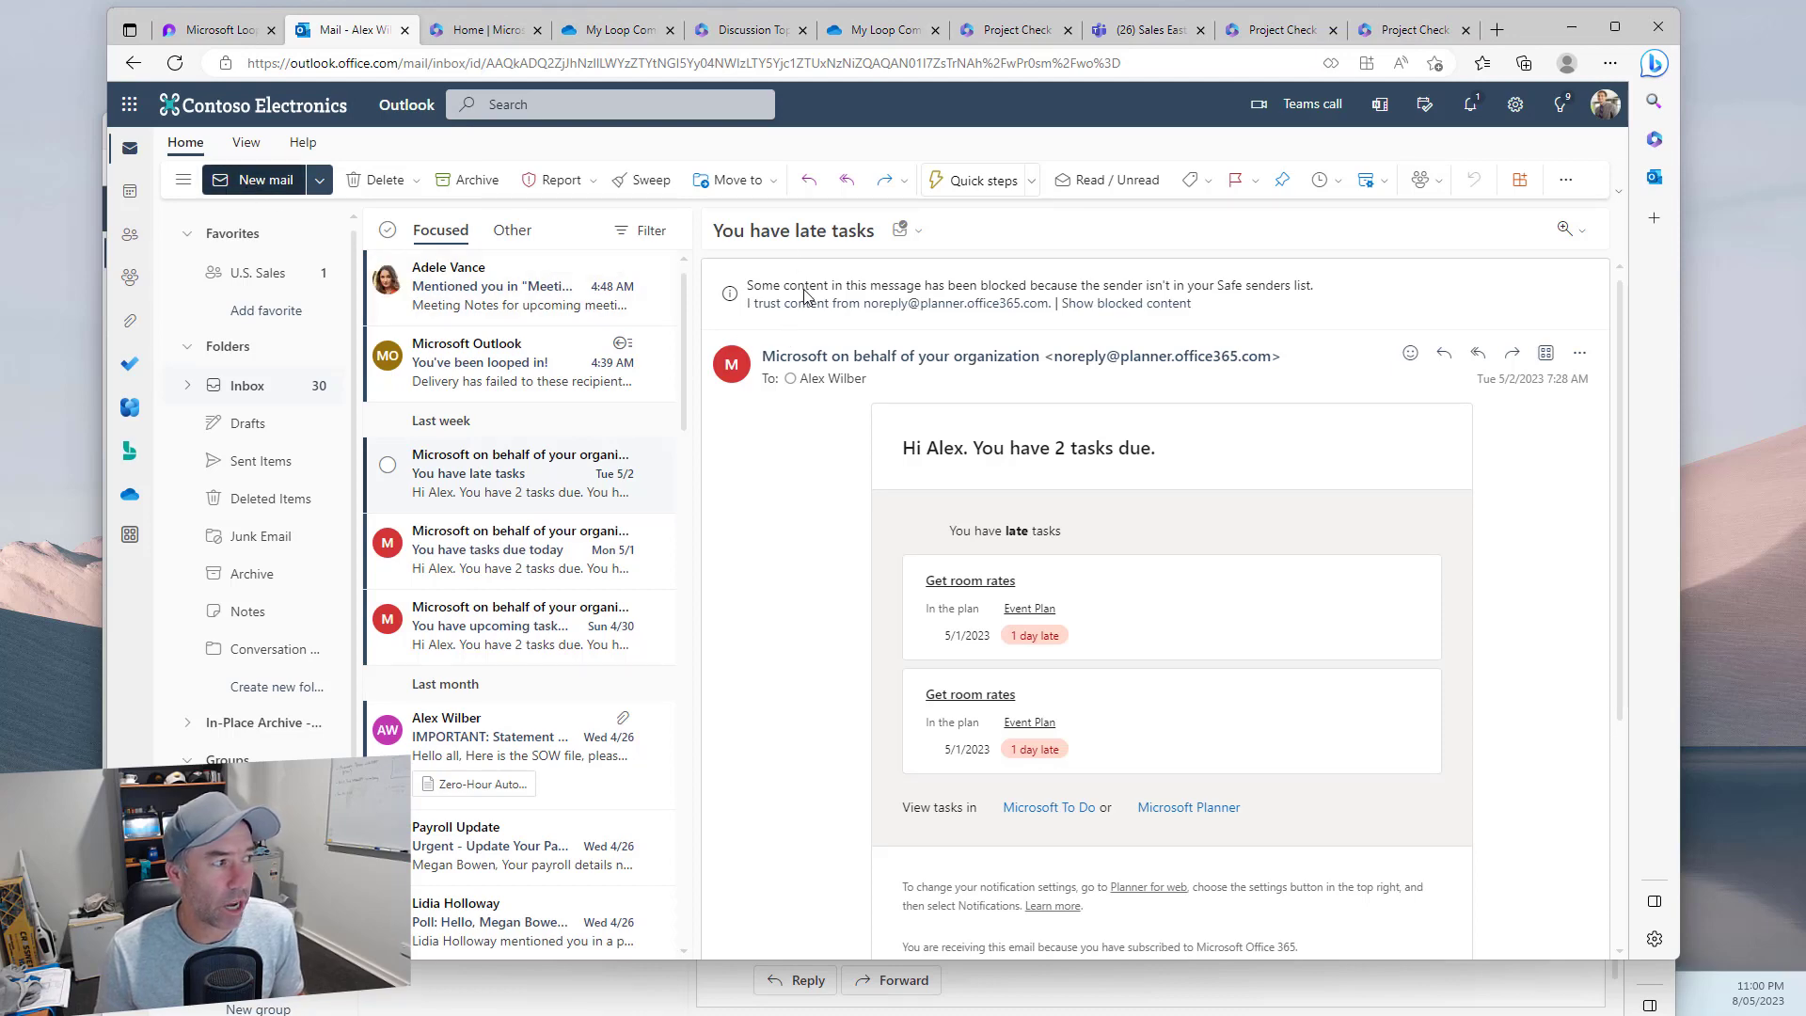
click(775, 430)
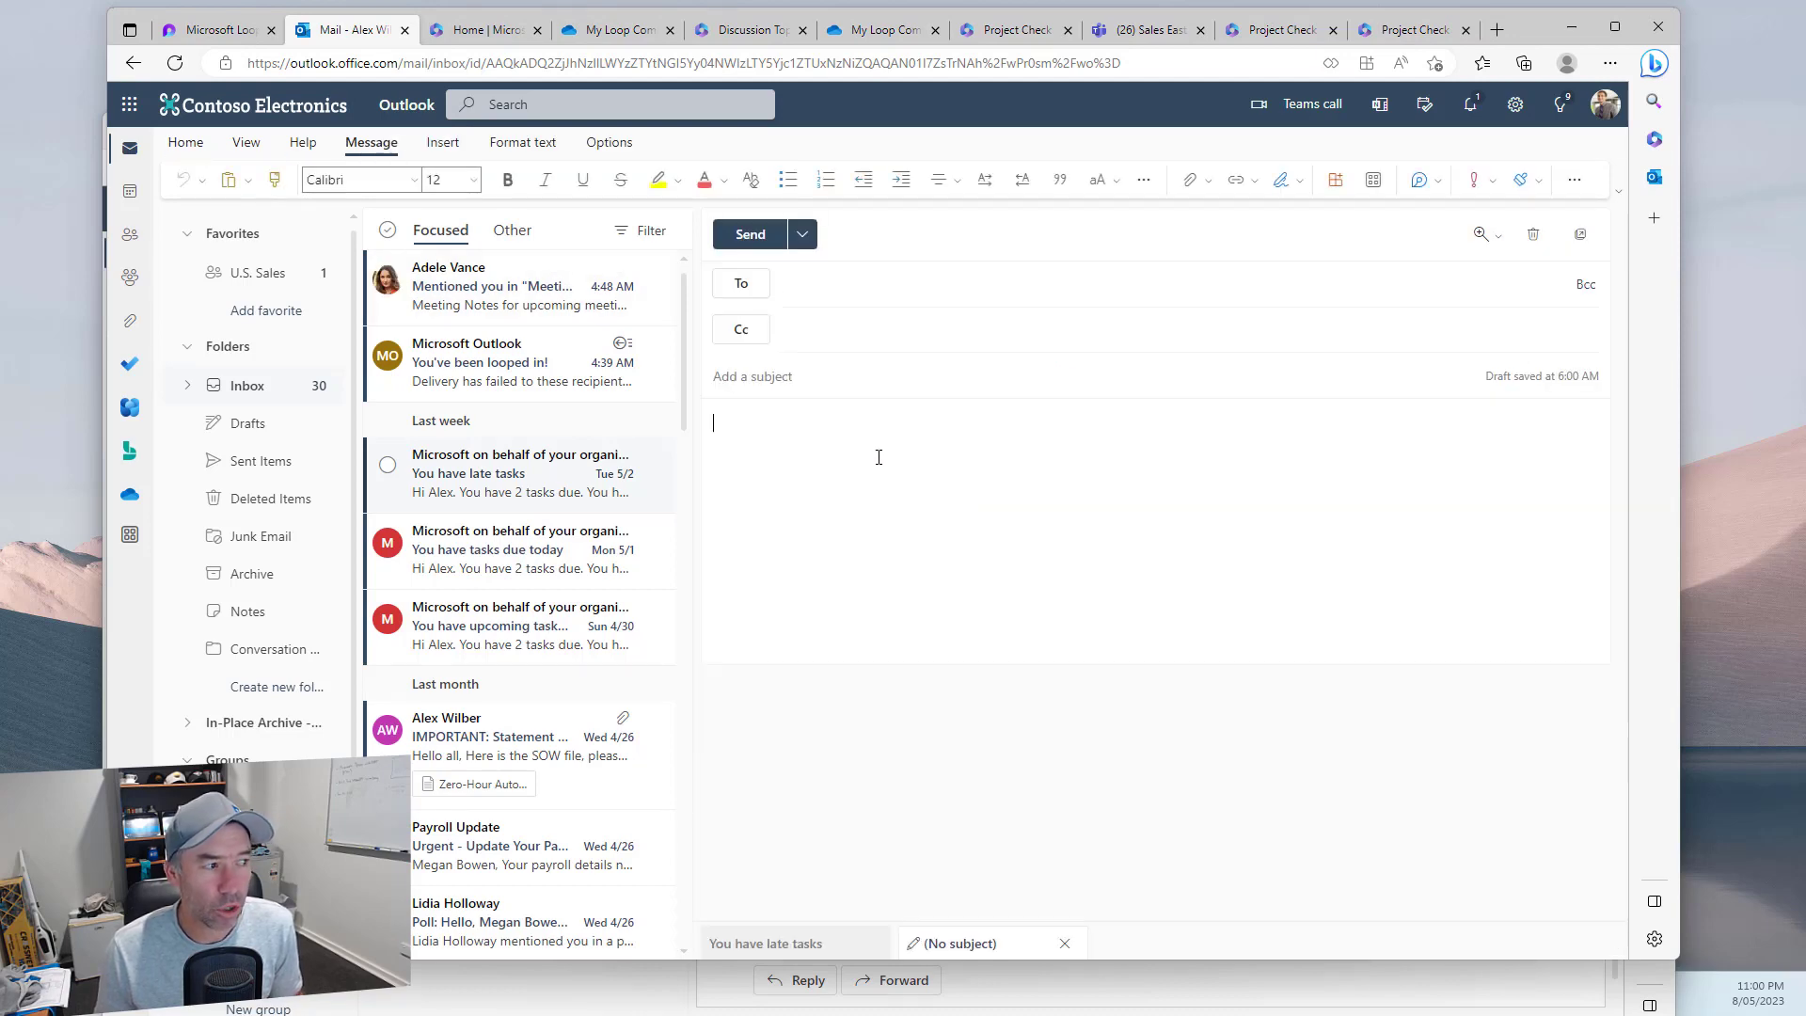
key(ctrl+v)
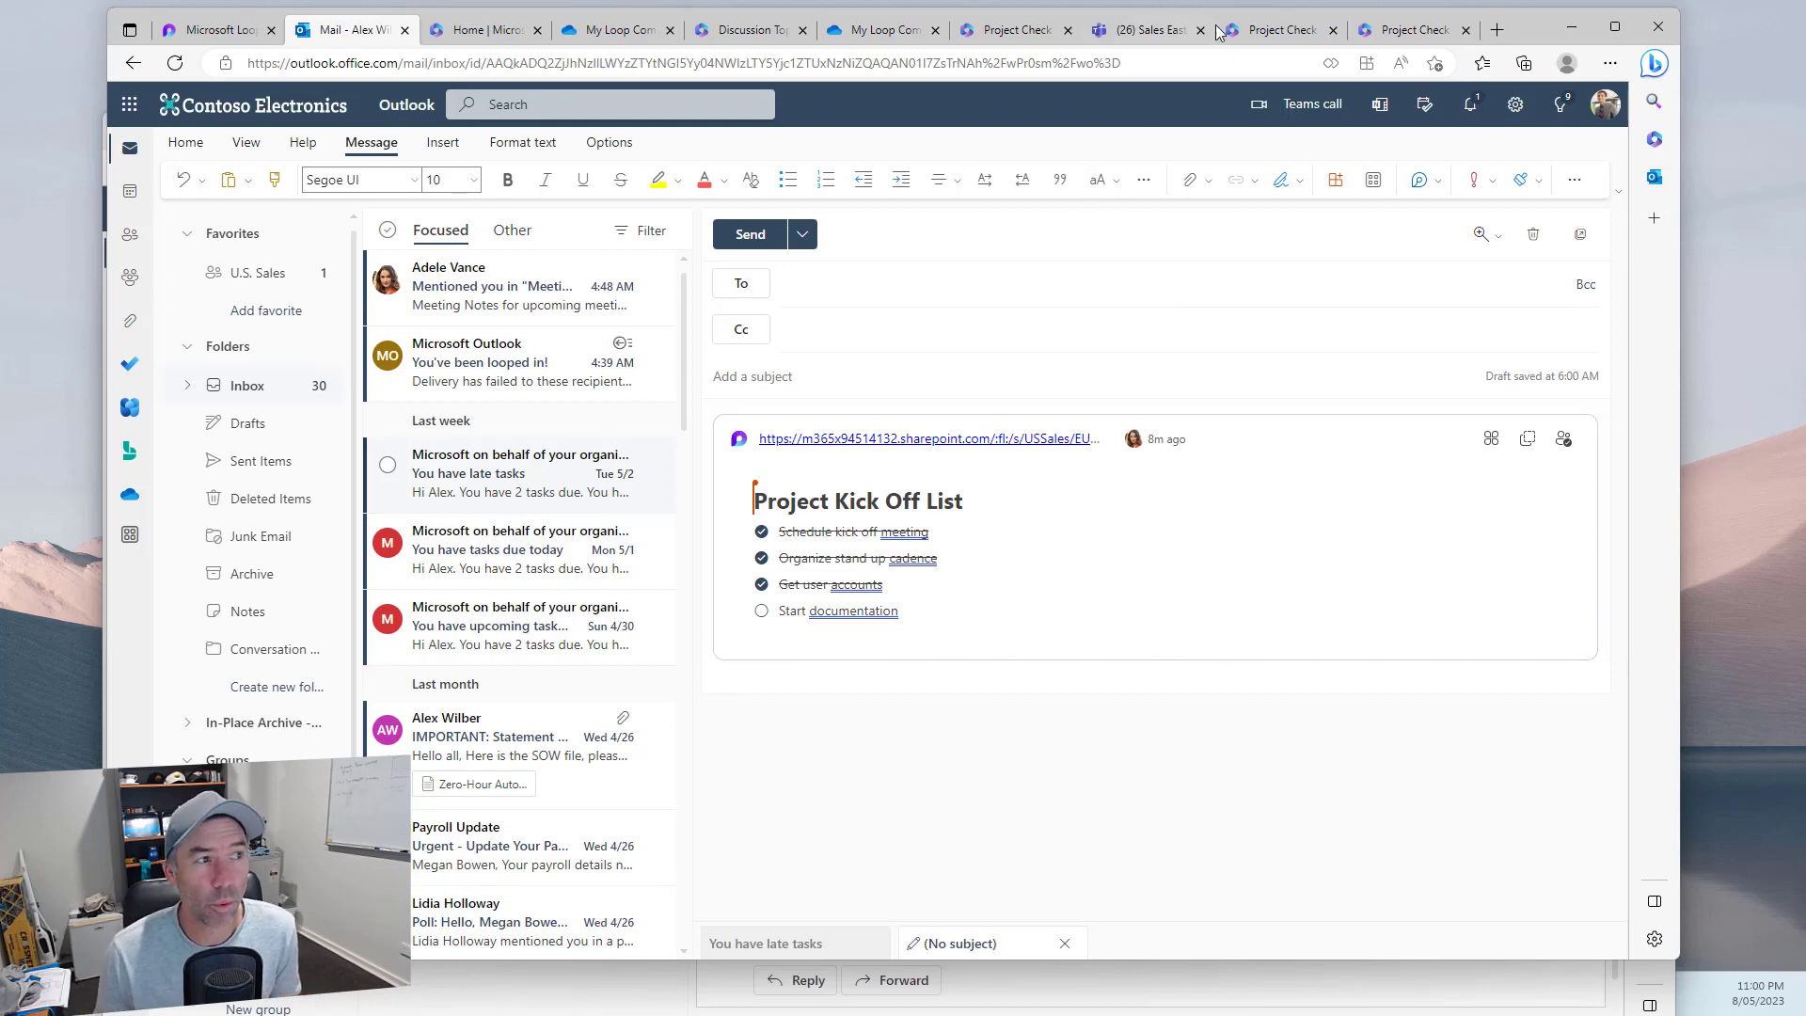
click(1143, 29)
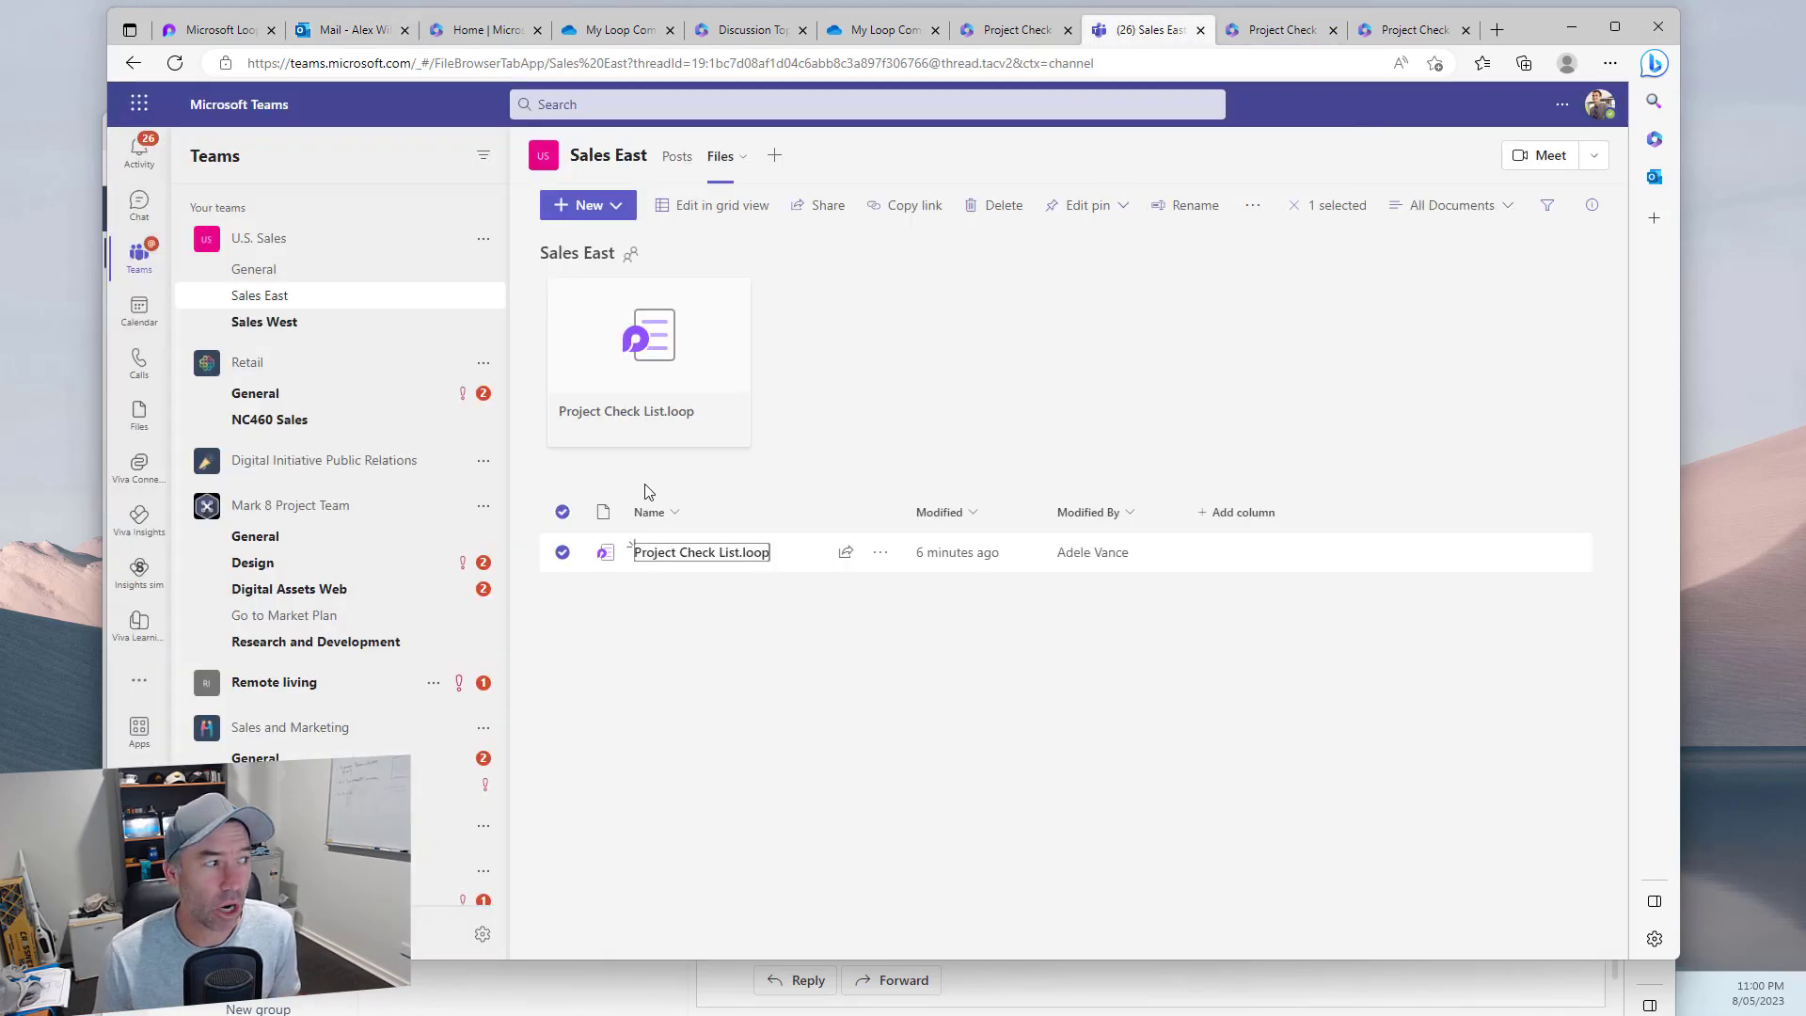
click(130, 203)
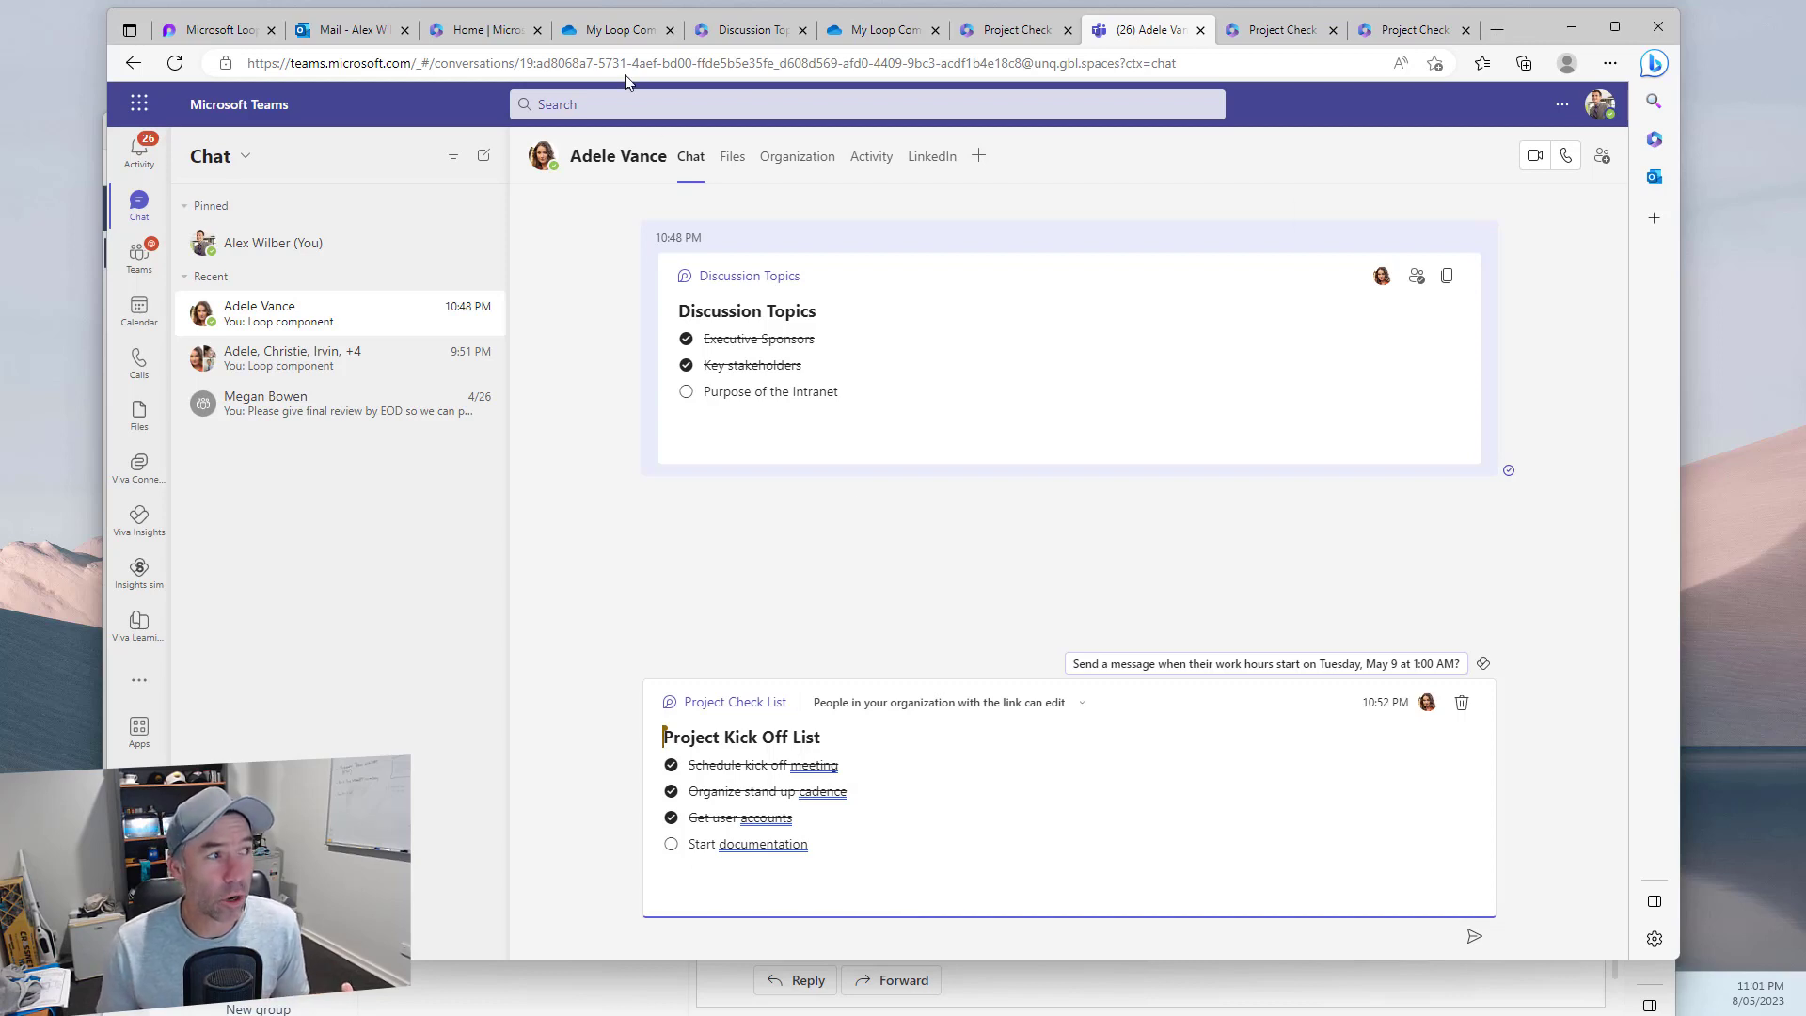
Return to OneDrive and open the Attachments folder from My files
click(617, 30)
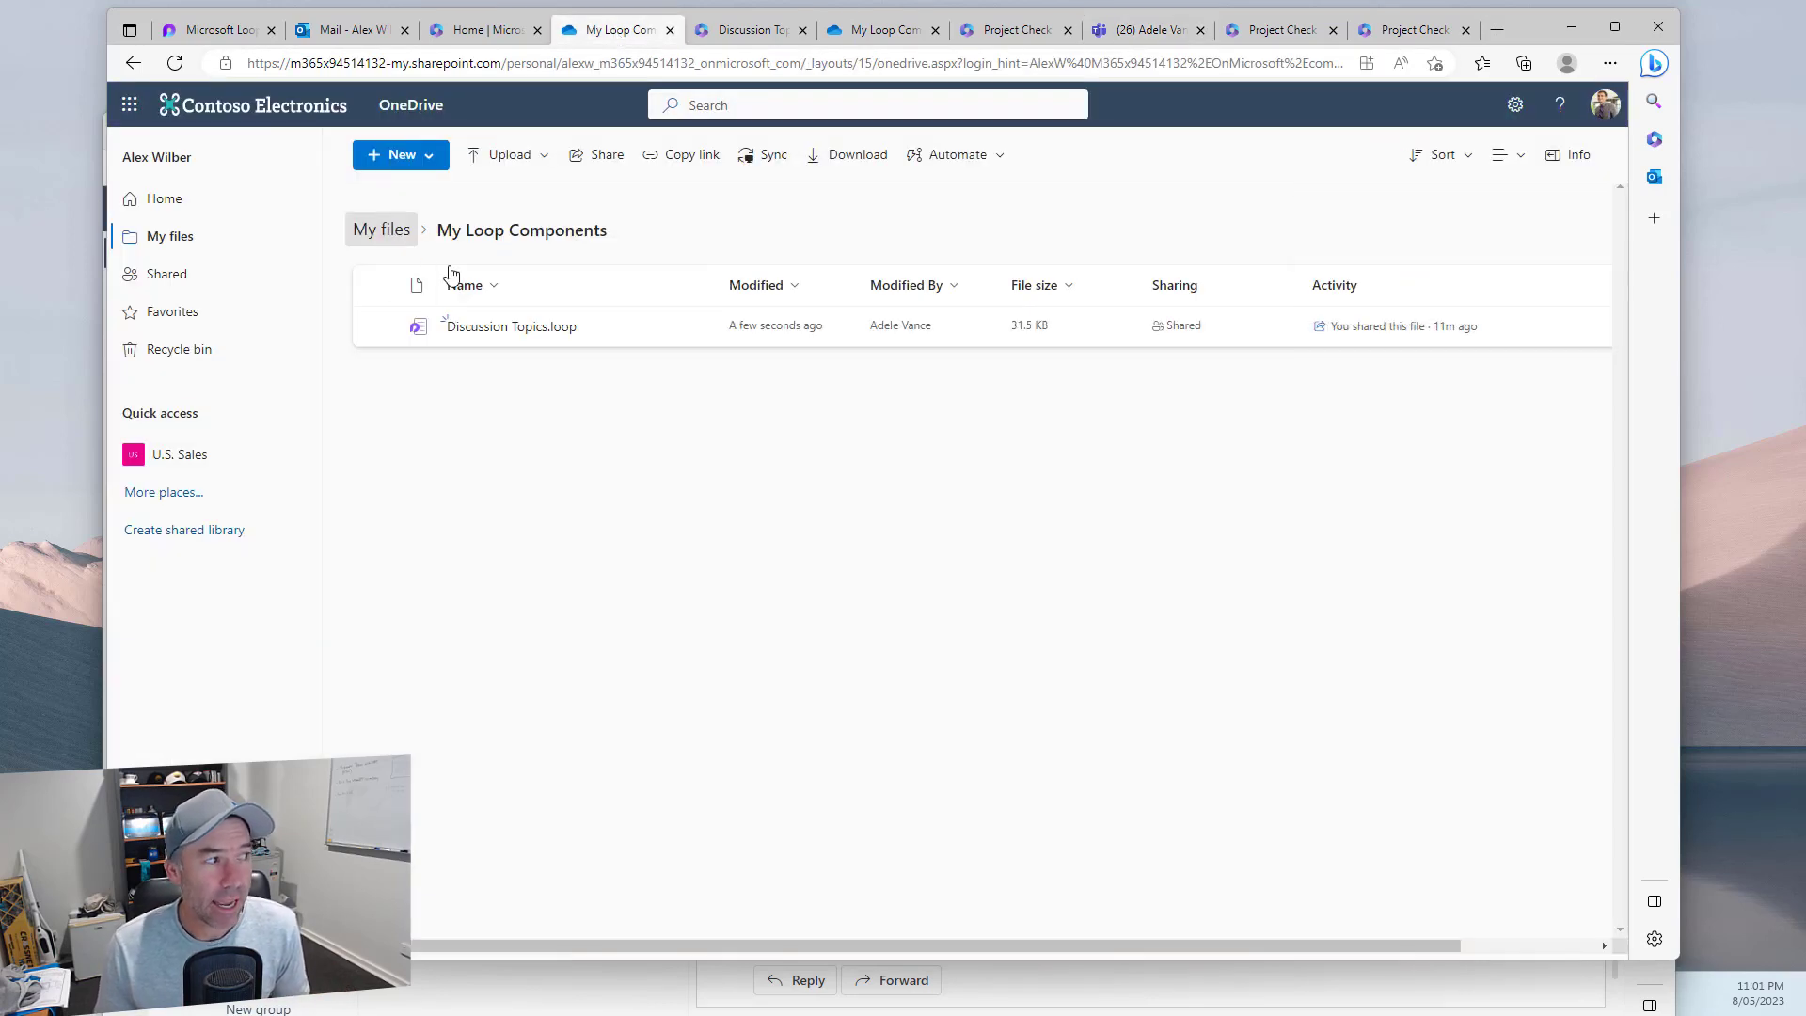
click(393, 235)
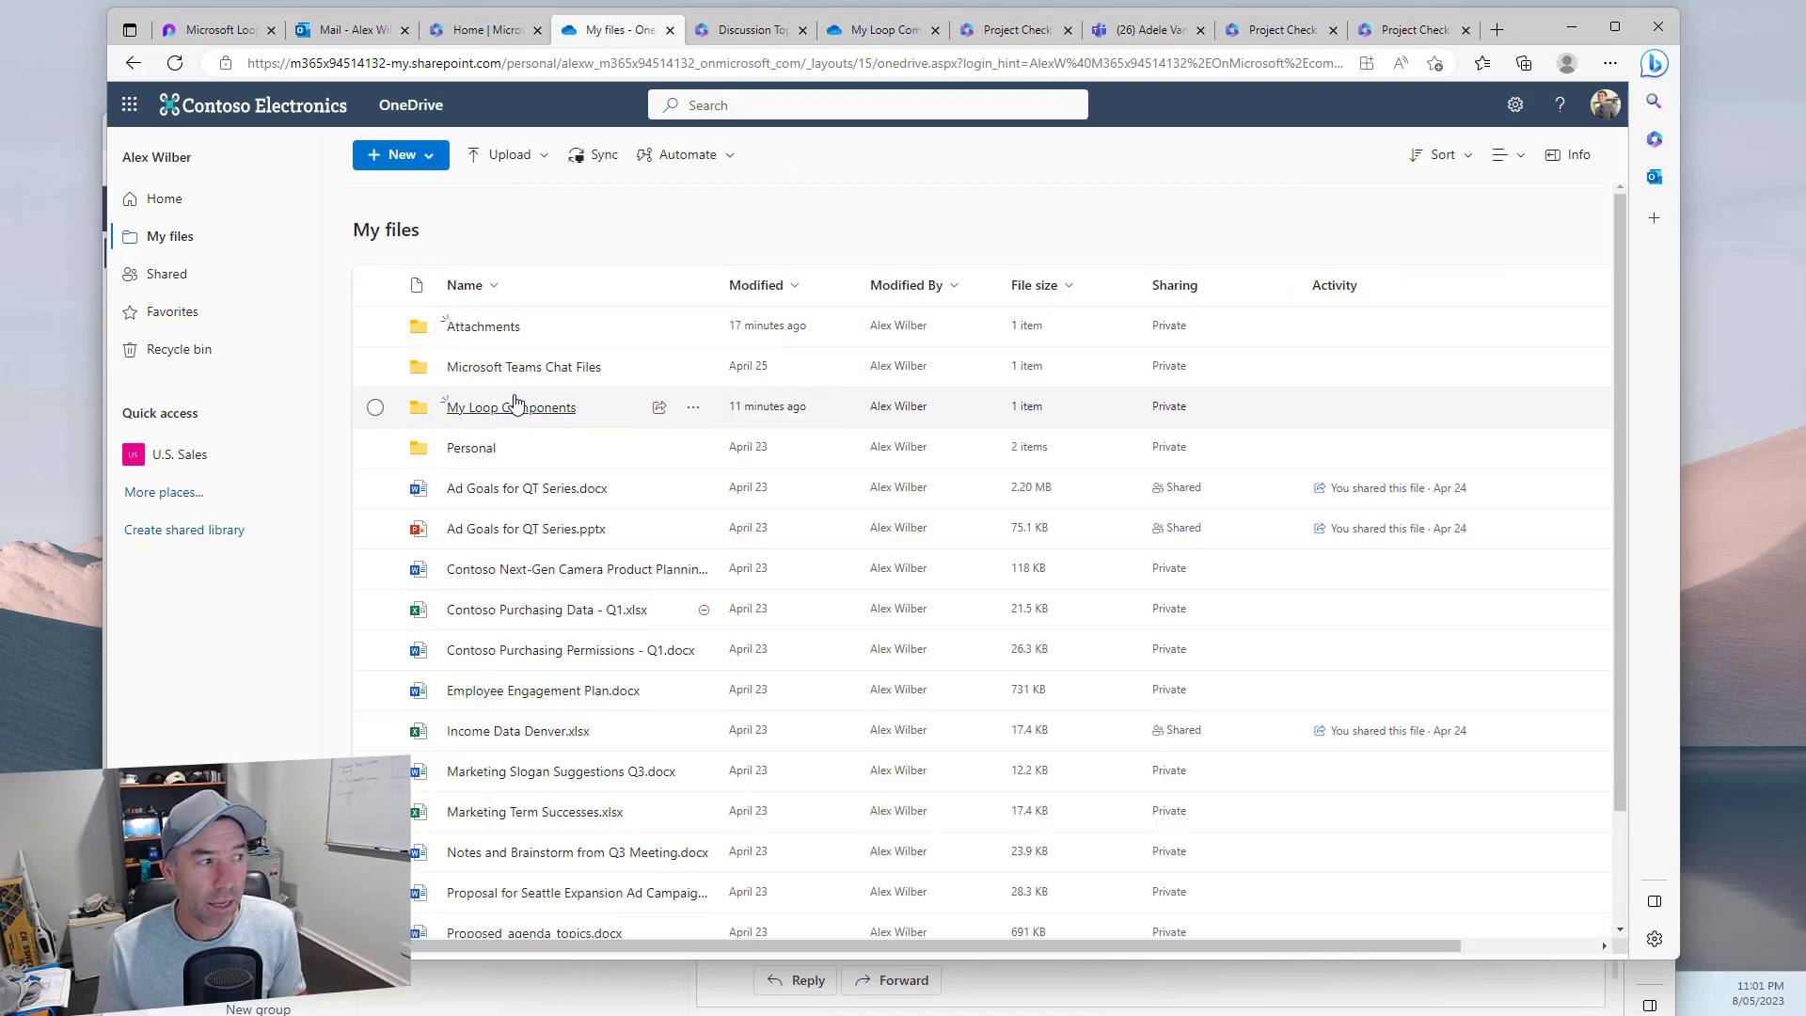
click(482, 329)
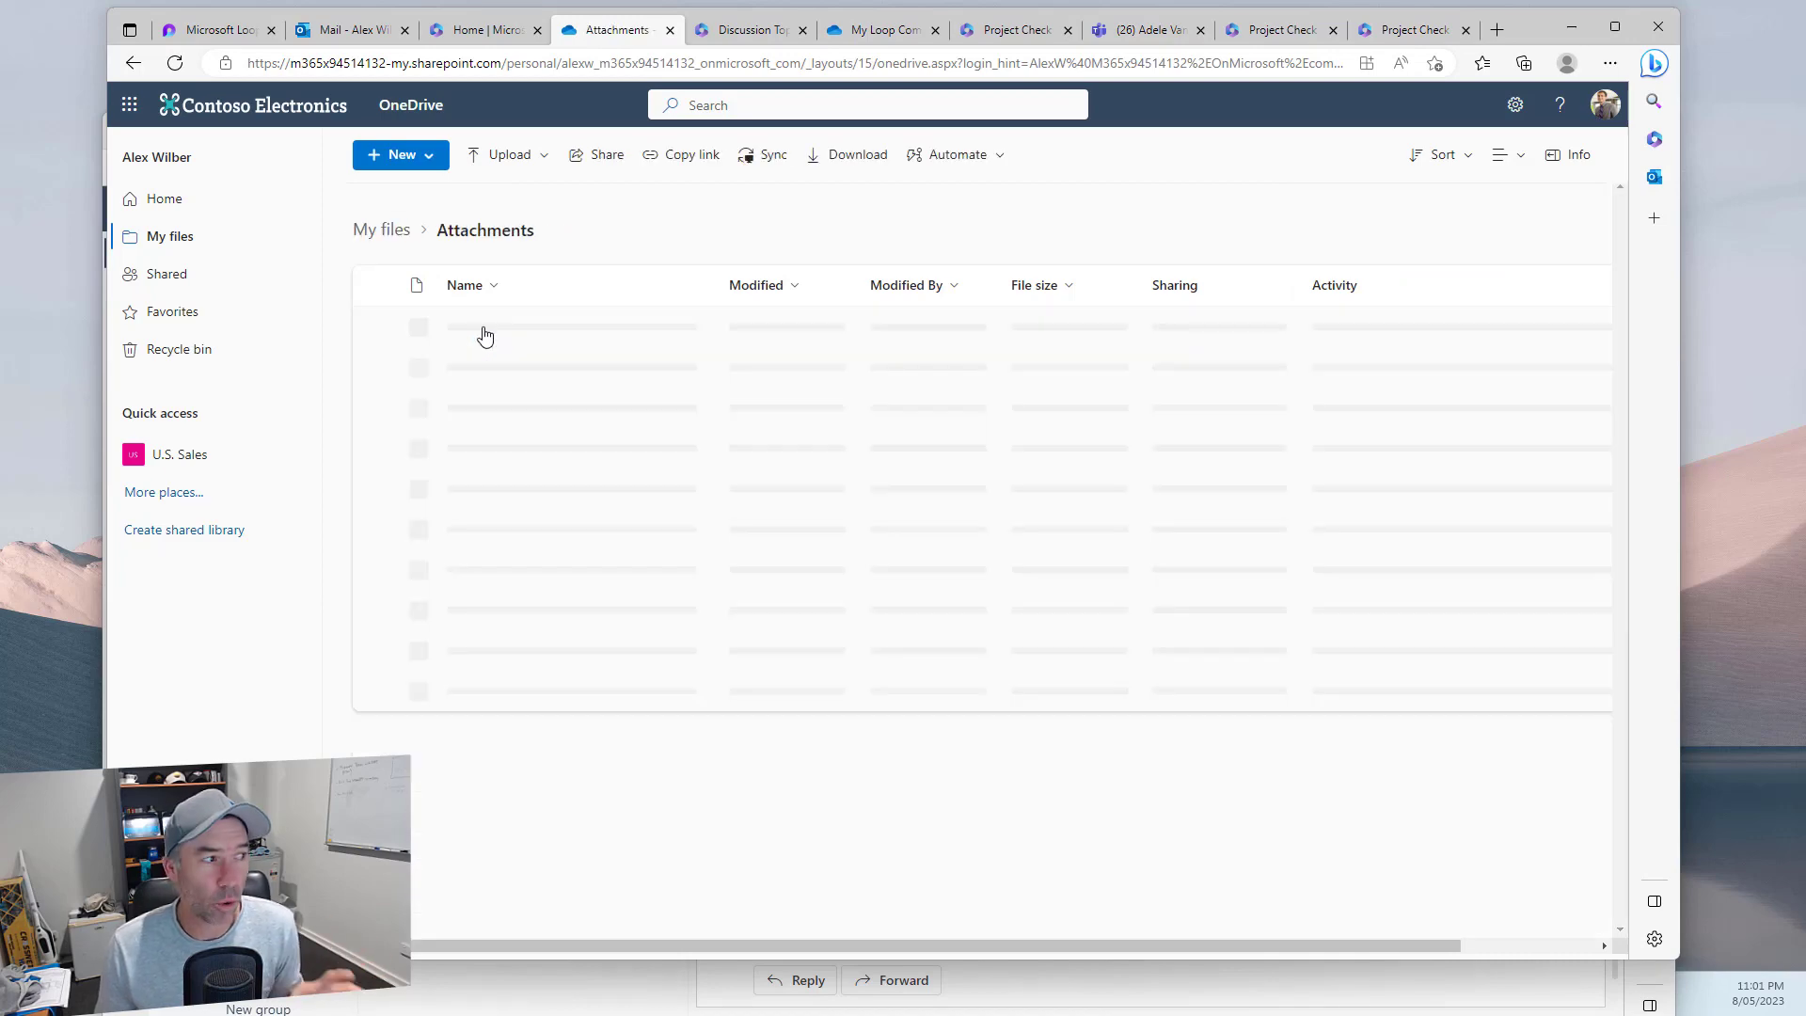
Go back to My files in OneDrive and open the My Loop Components folder to check its contents
click(395, 236)
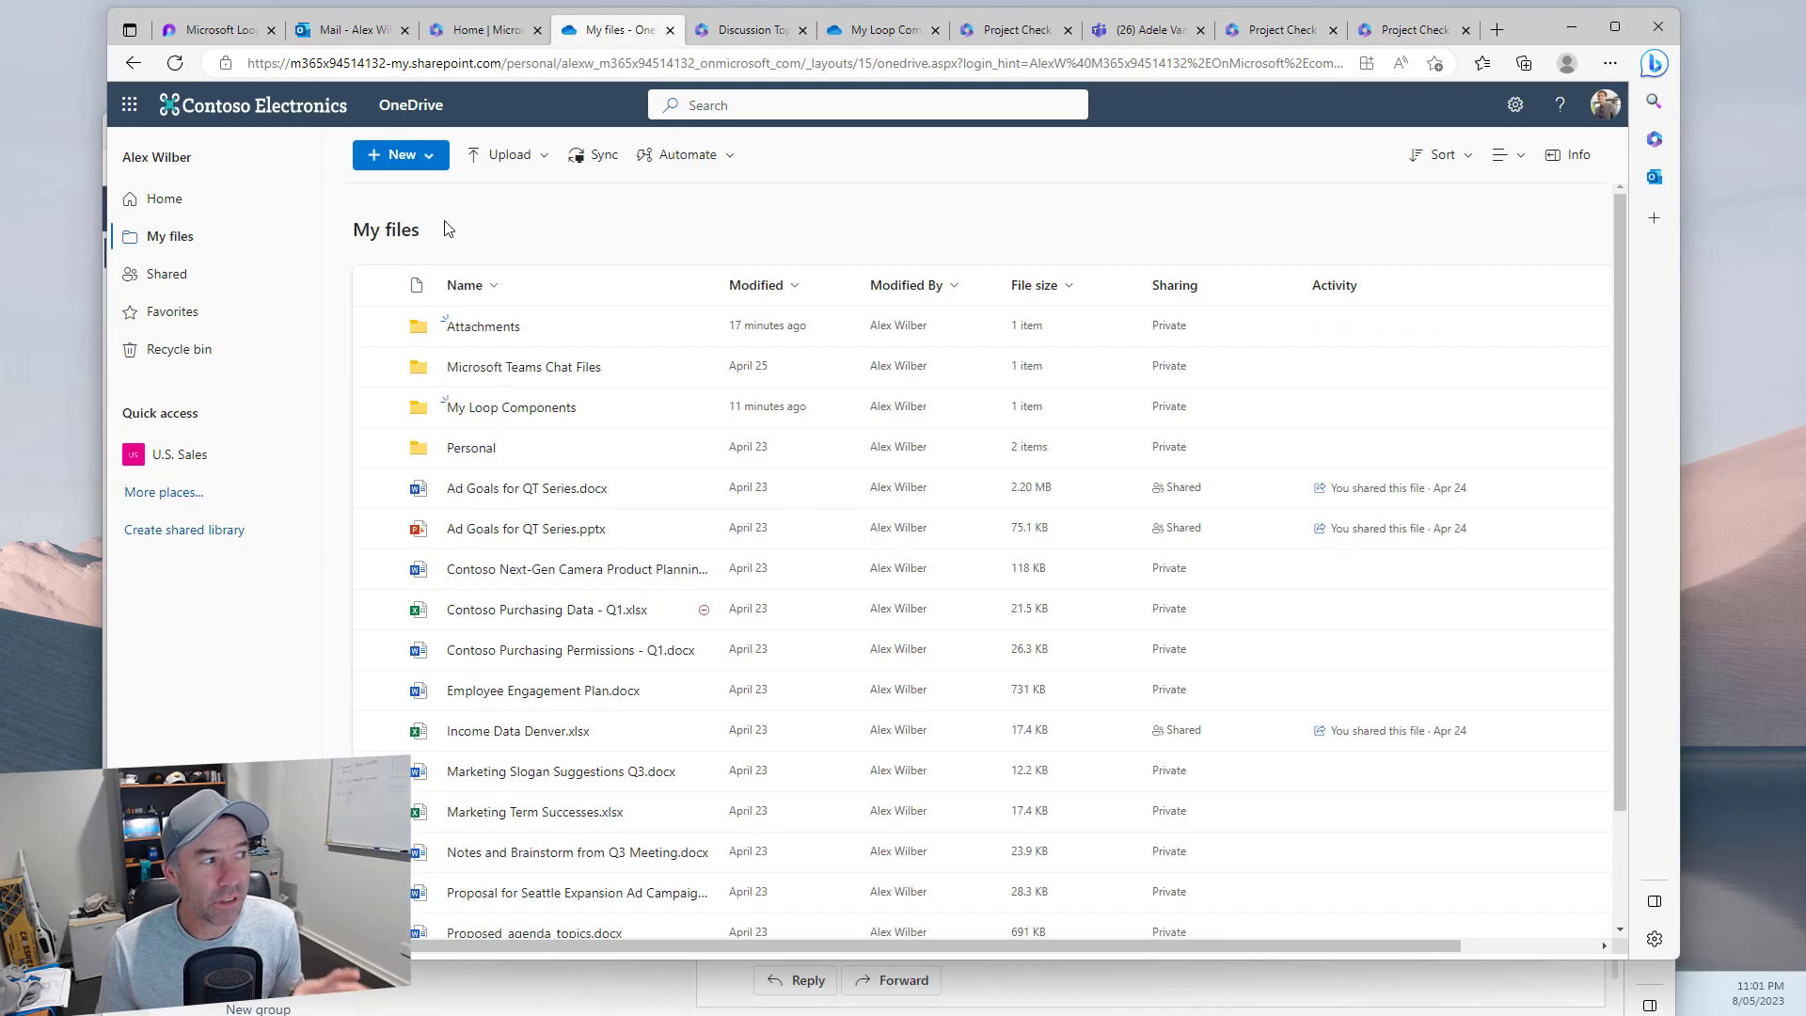
click(483, 411)
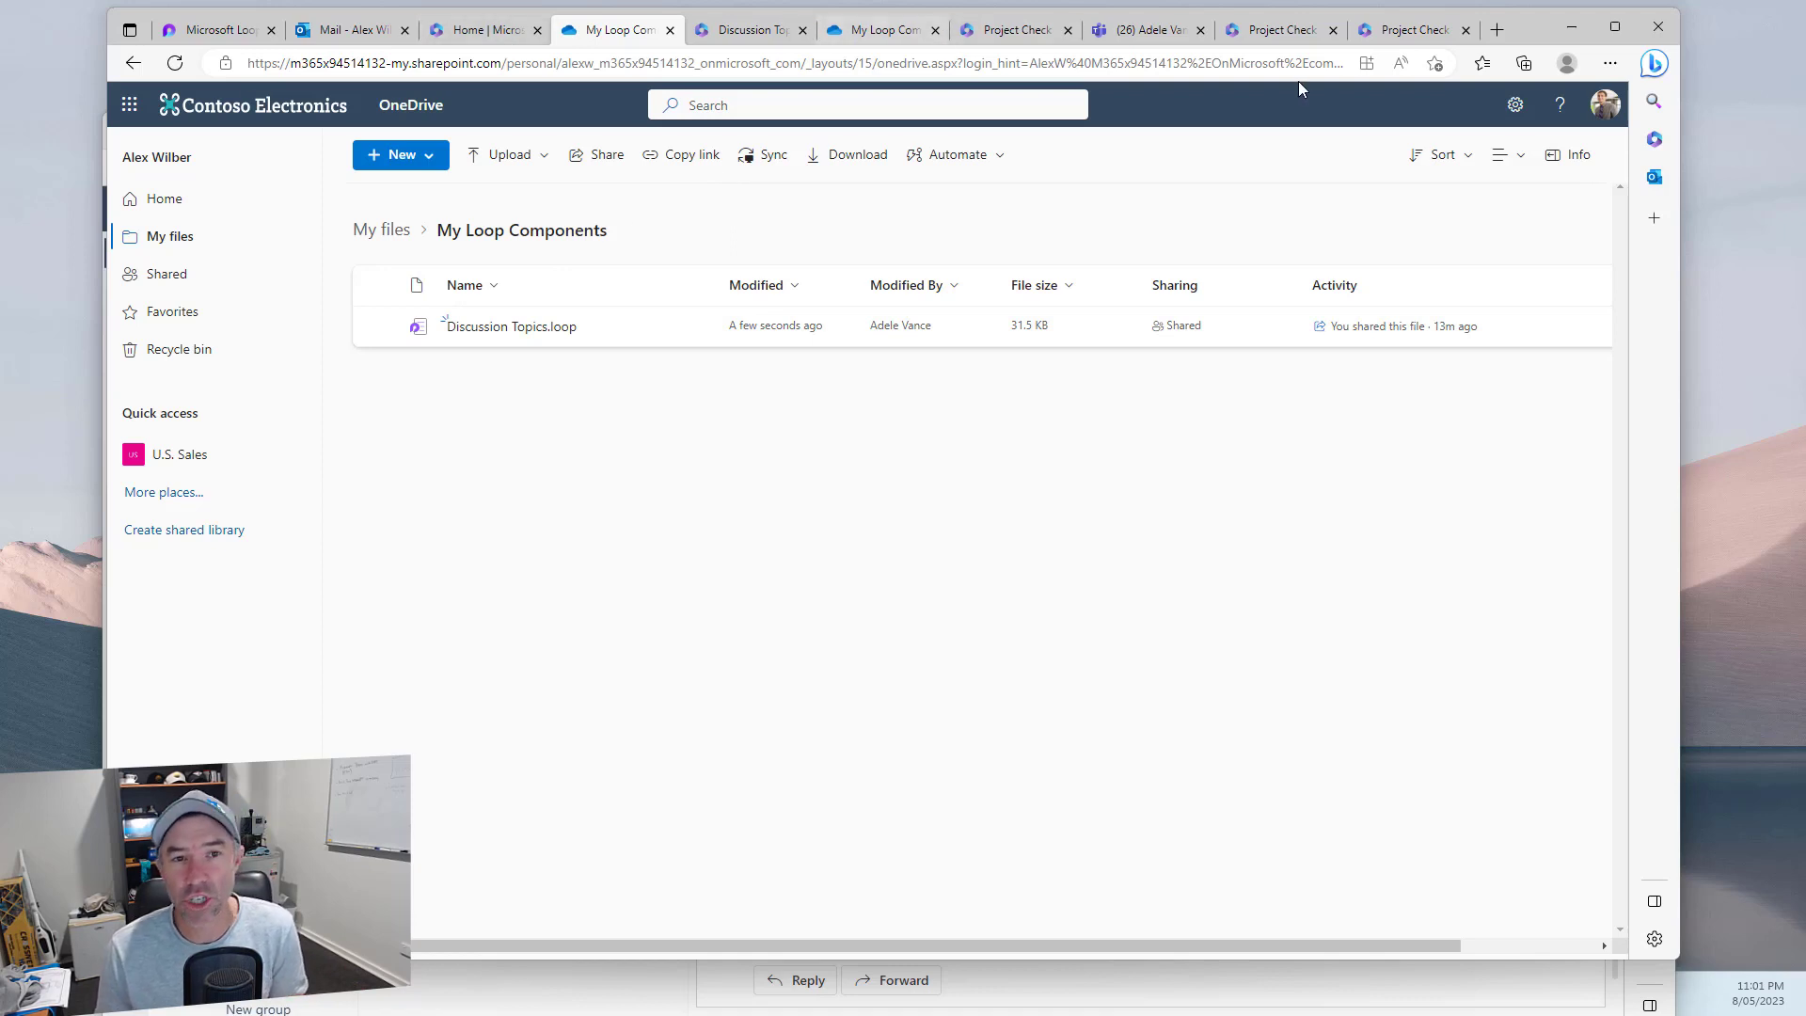
mouse_move(1342, 47)
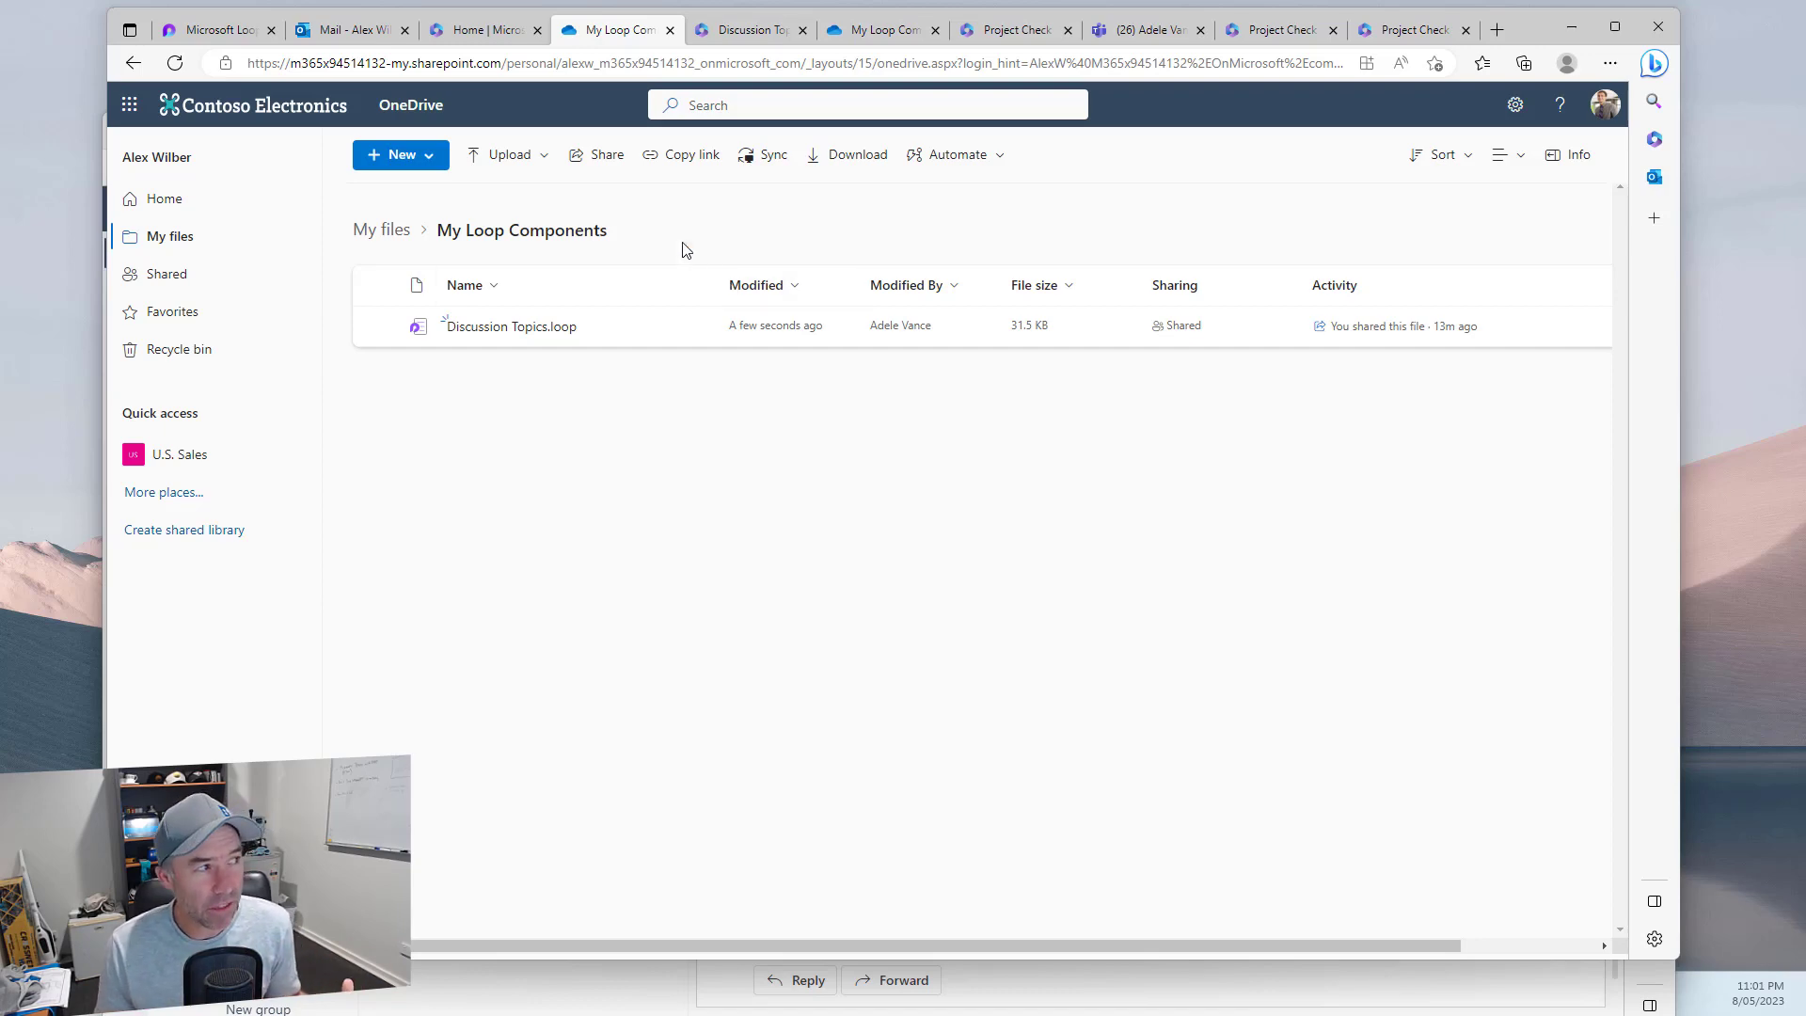
Check the Meeting Notes page in Loop, then copy a new sharing link to Project Check List.loop that lets people in Contoso edit
click(219, 31)
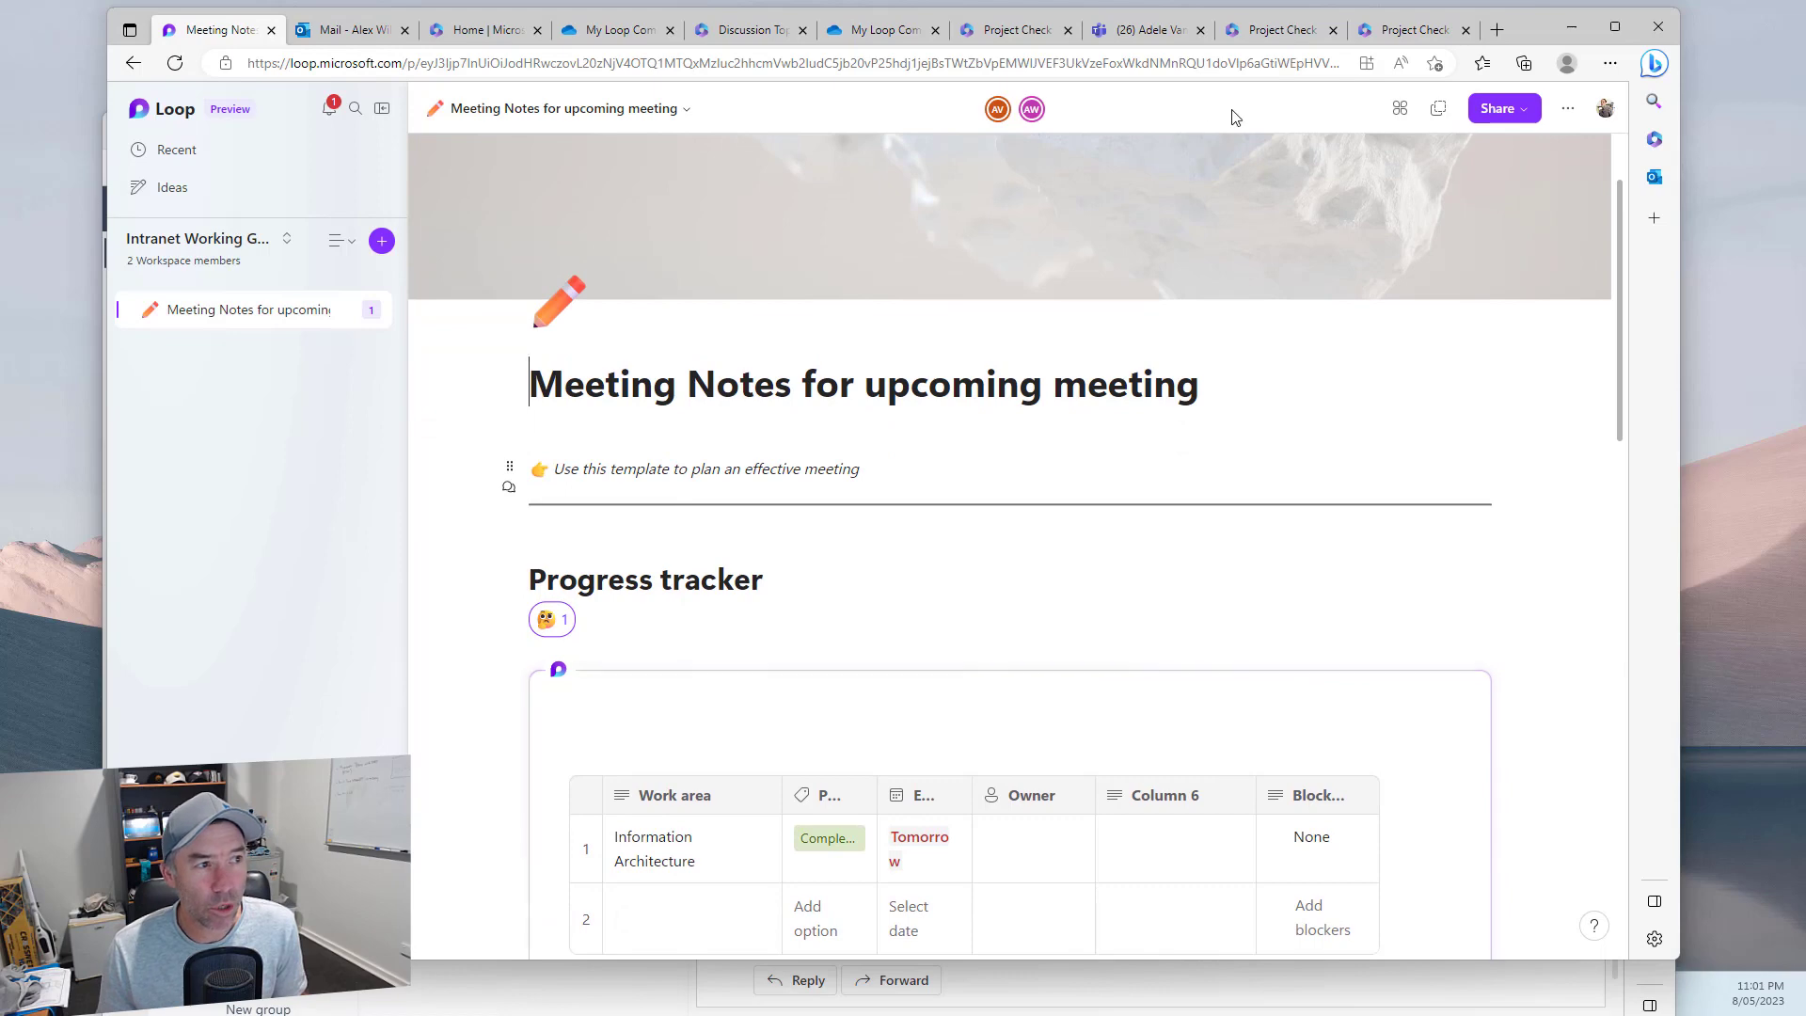
click(606, 540)
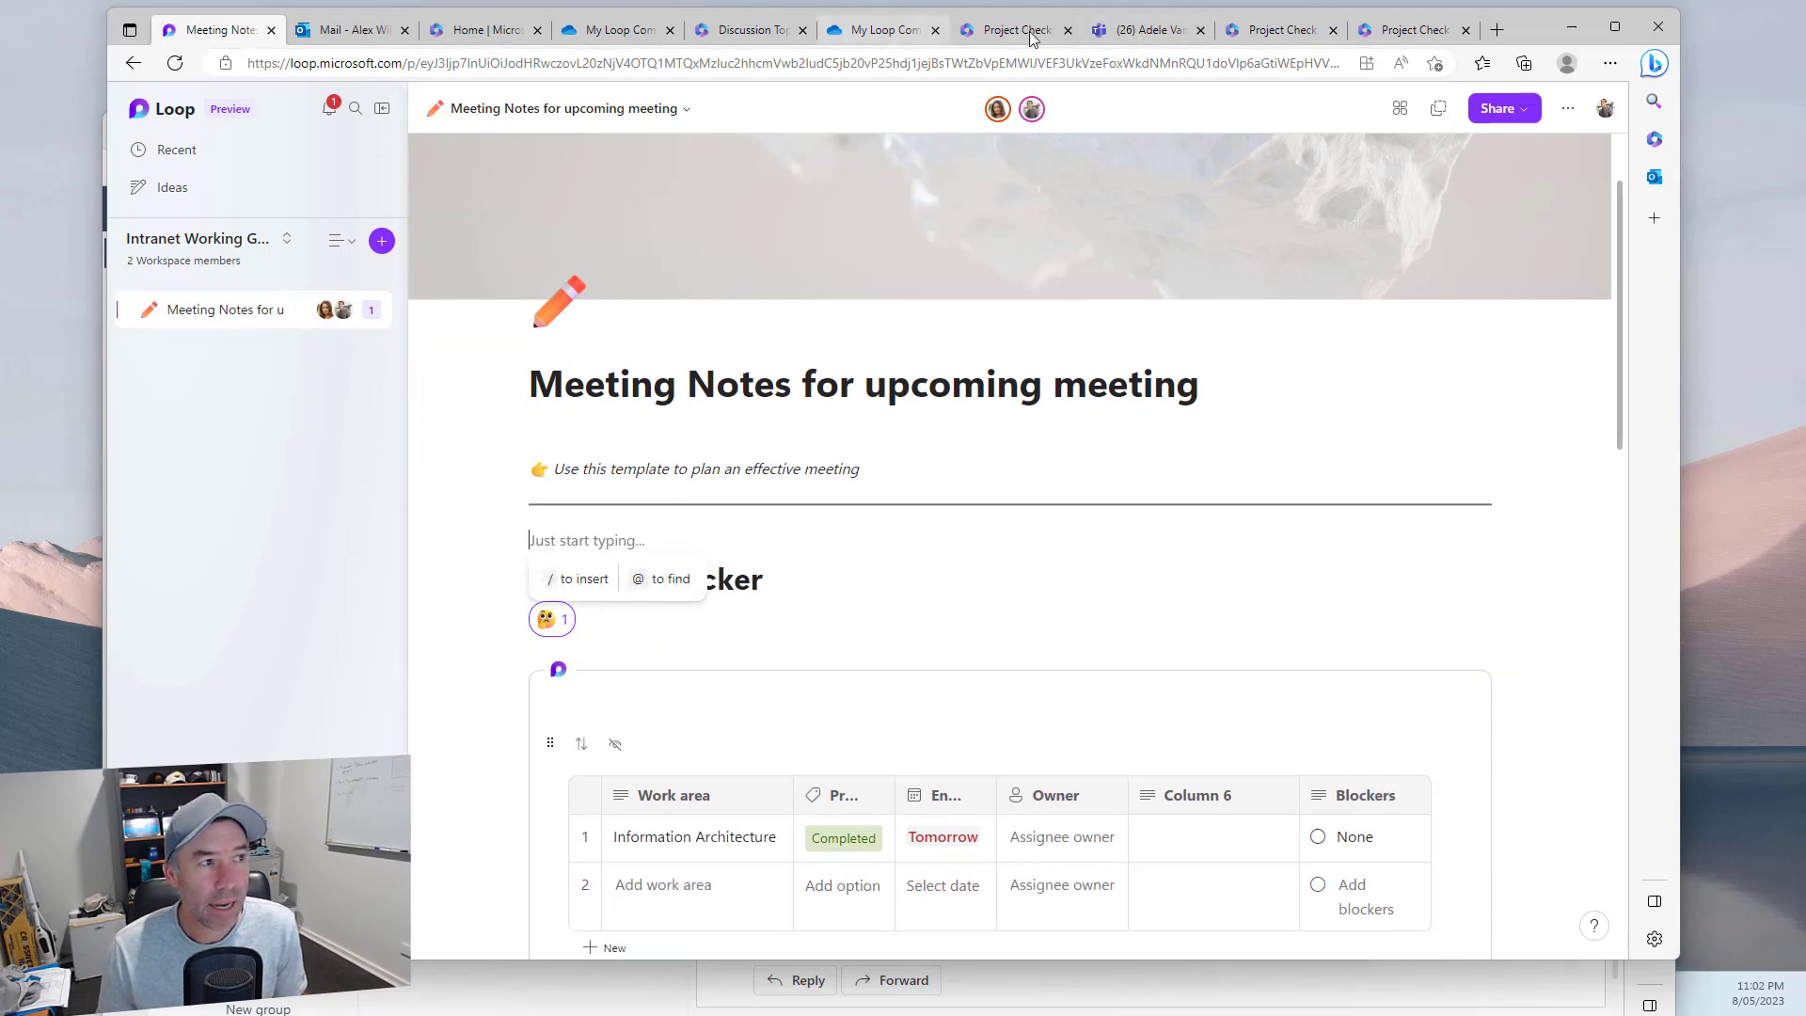
click(1285, 30)
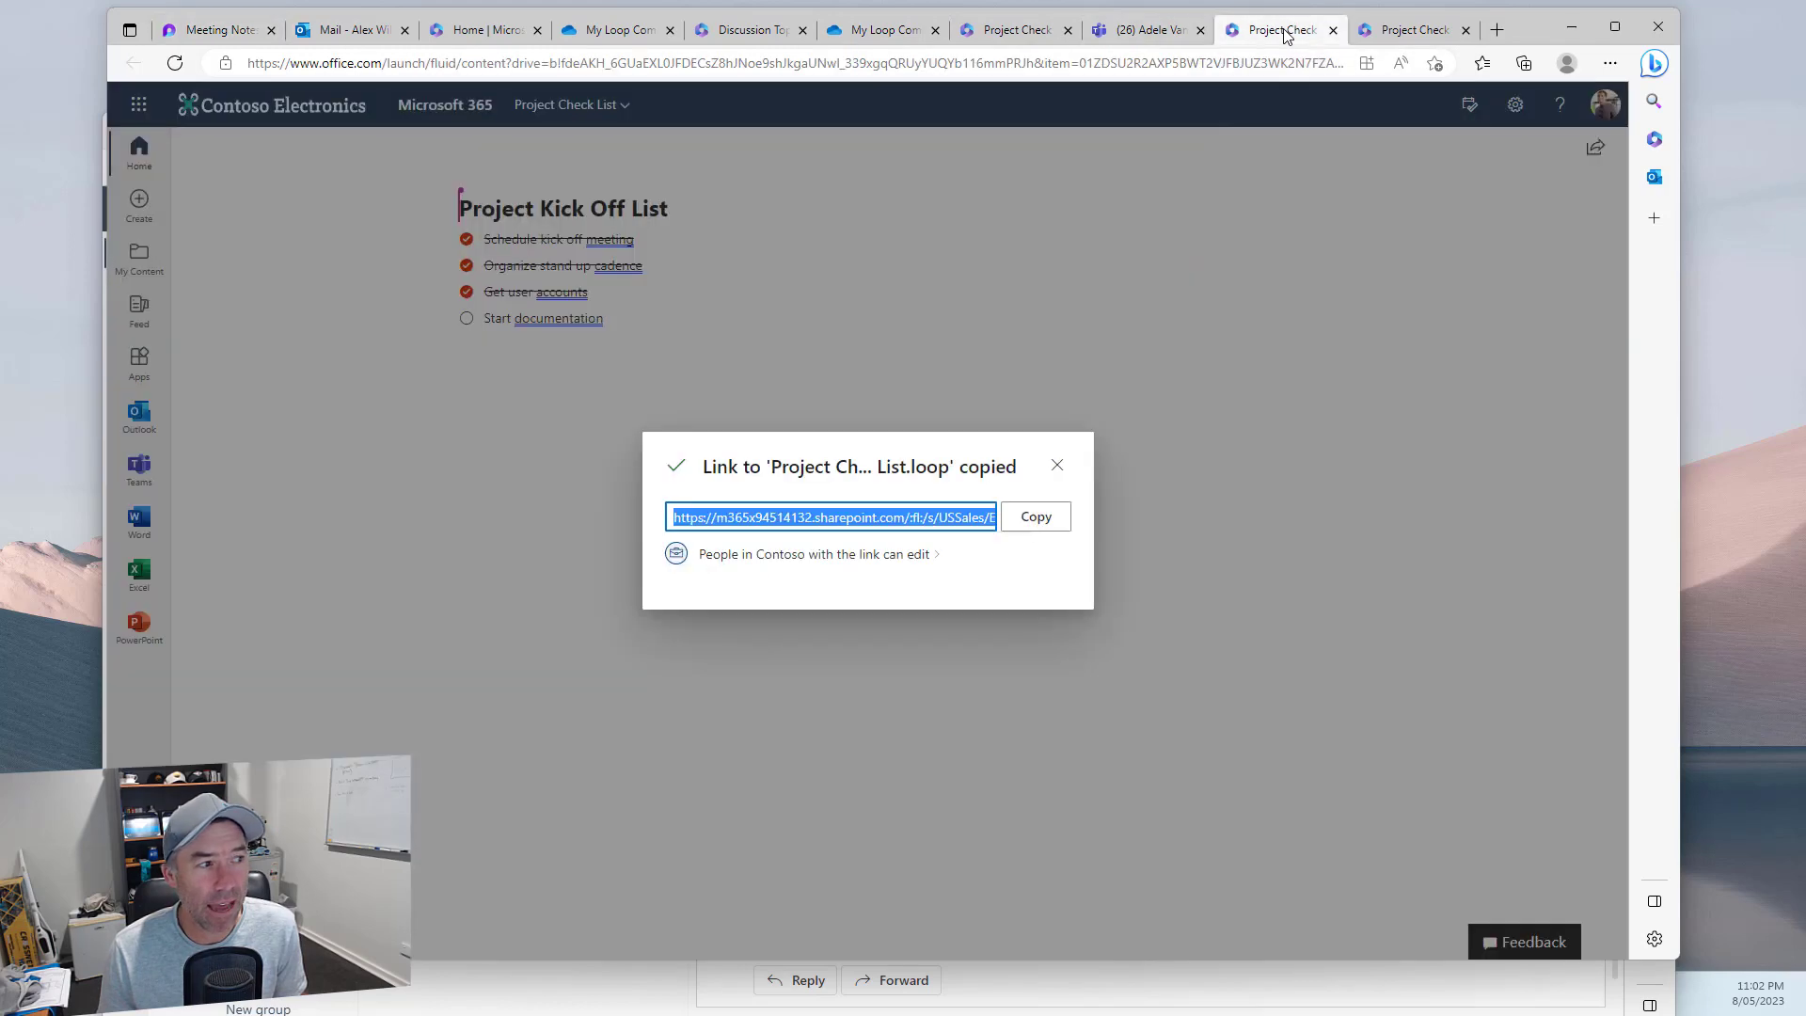
click(1057, 465)
click(1593, 148)
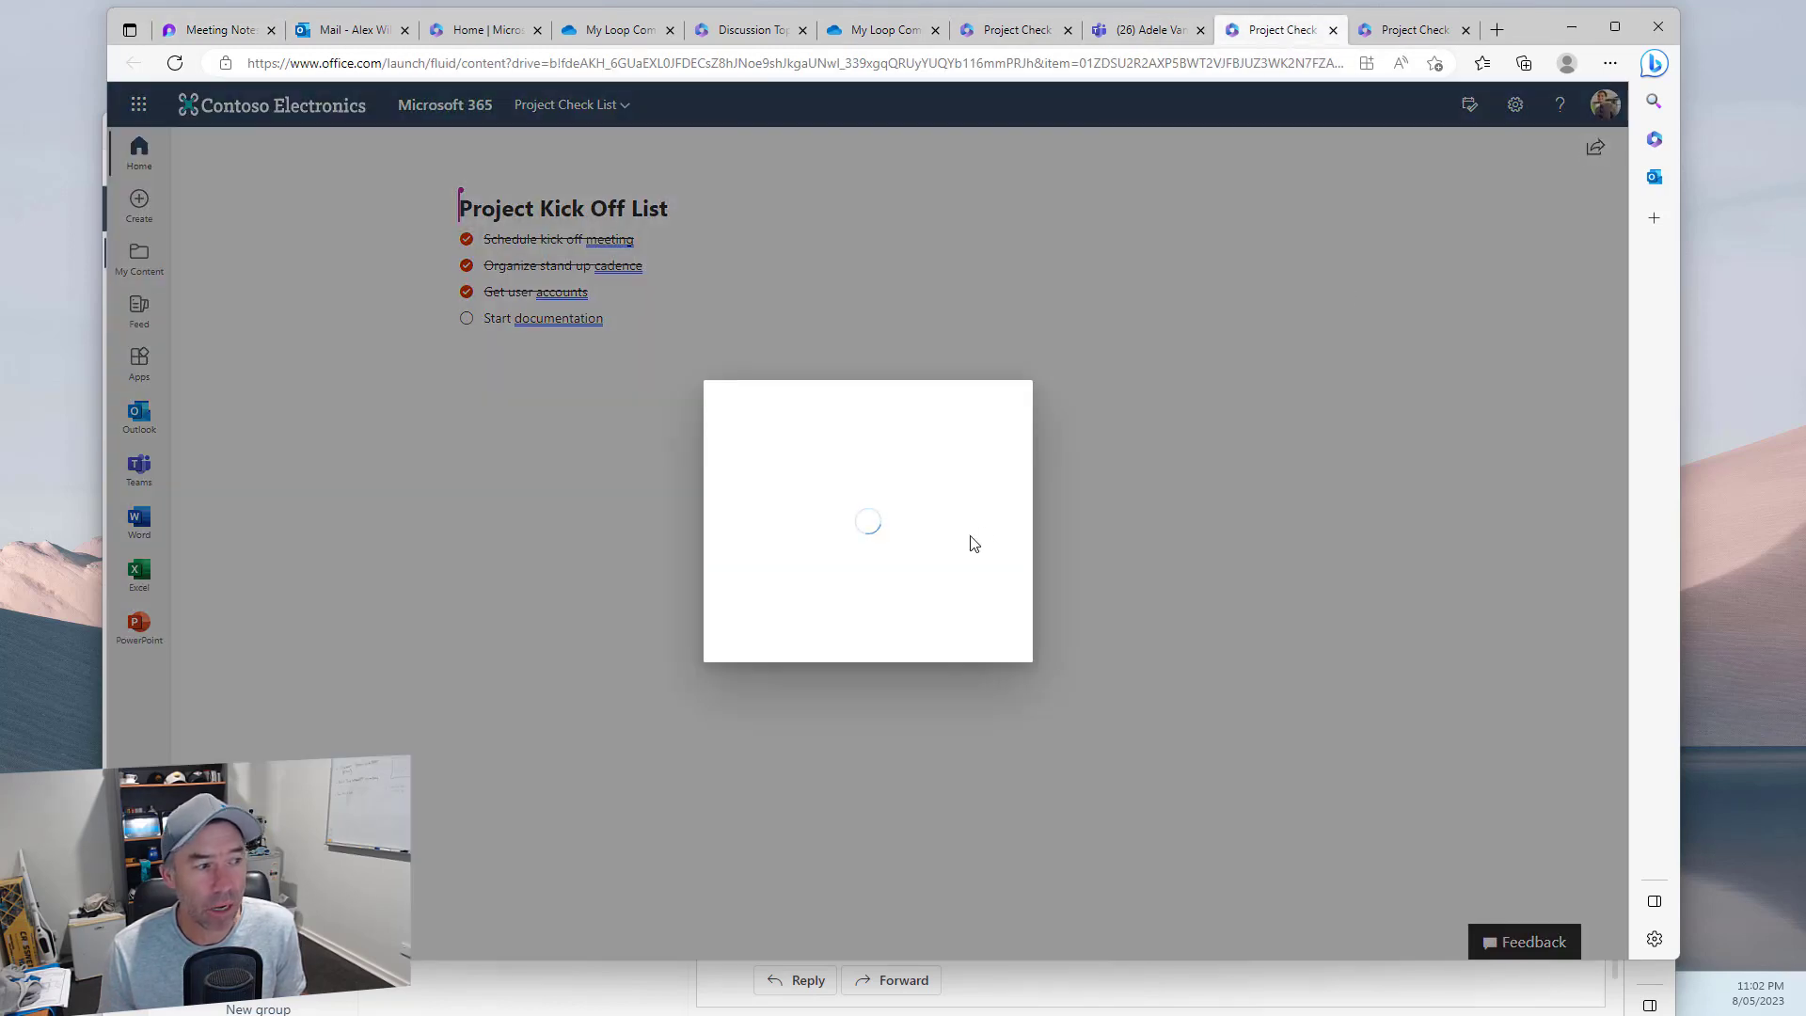
click(1004, 624)
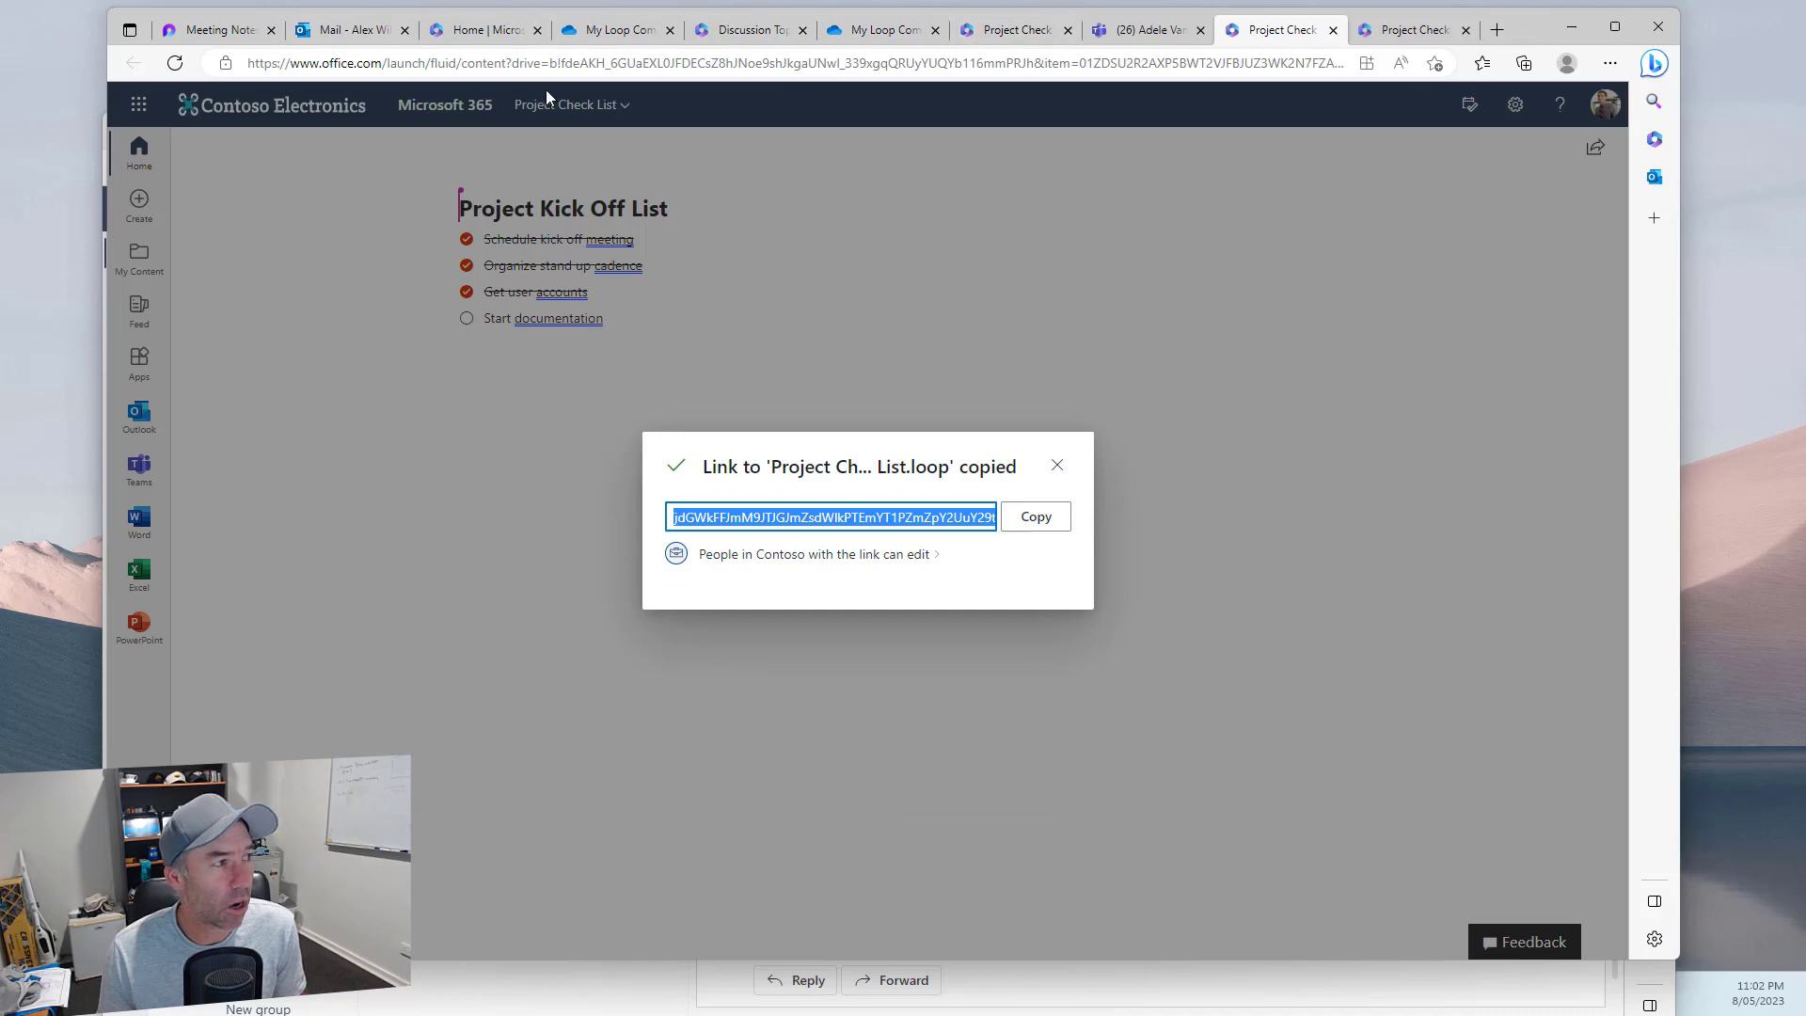
Paste the Project Check List link on the empty line above Progress tracker in the Loop page Meeting Notes for upcoming meeting
click(213, 32)
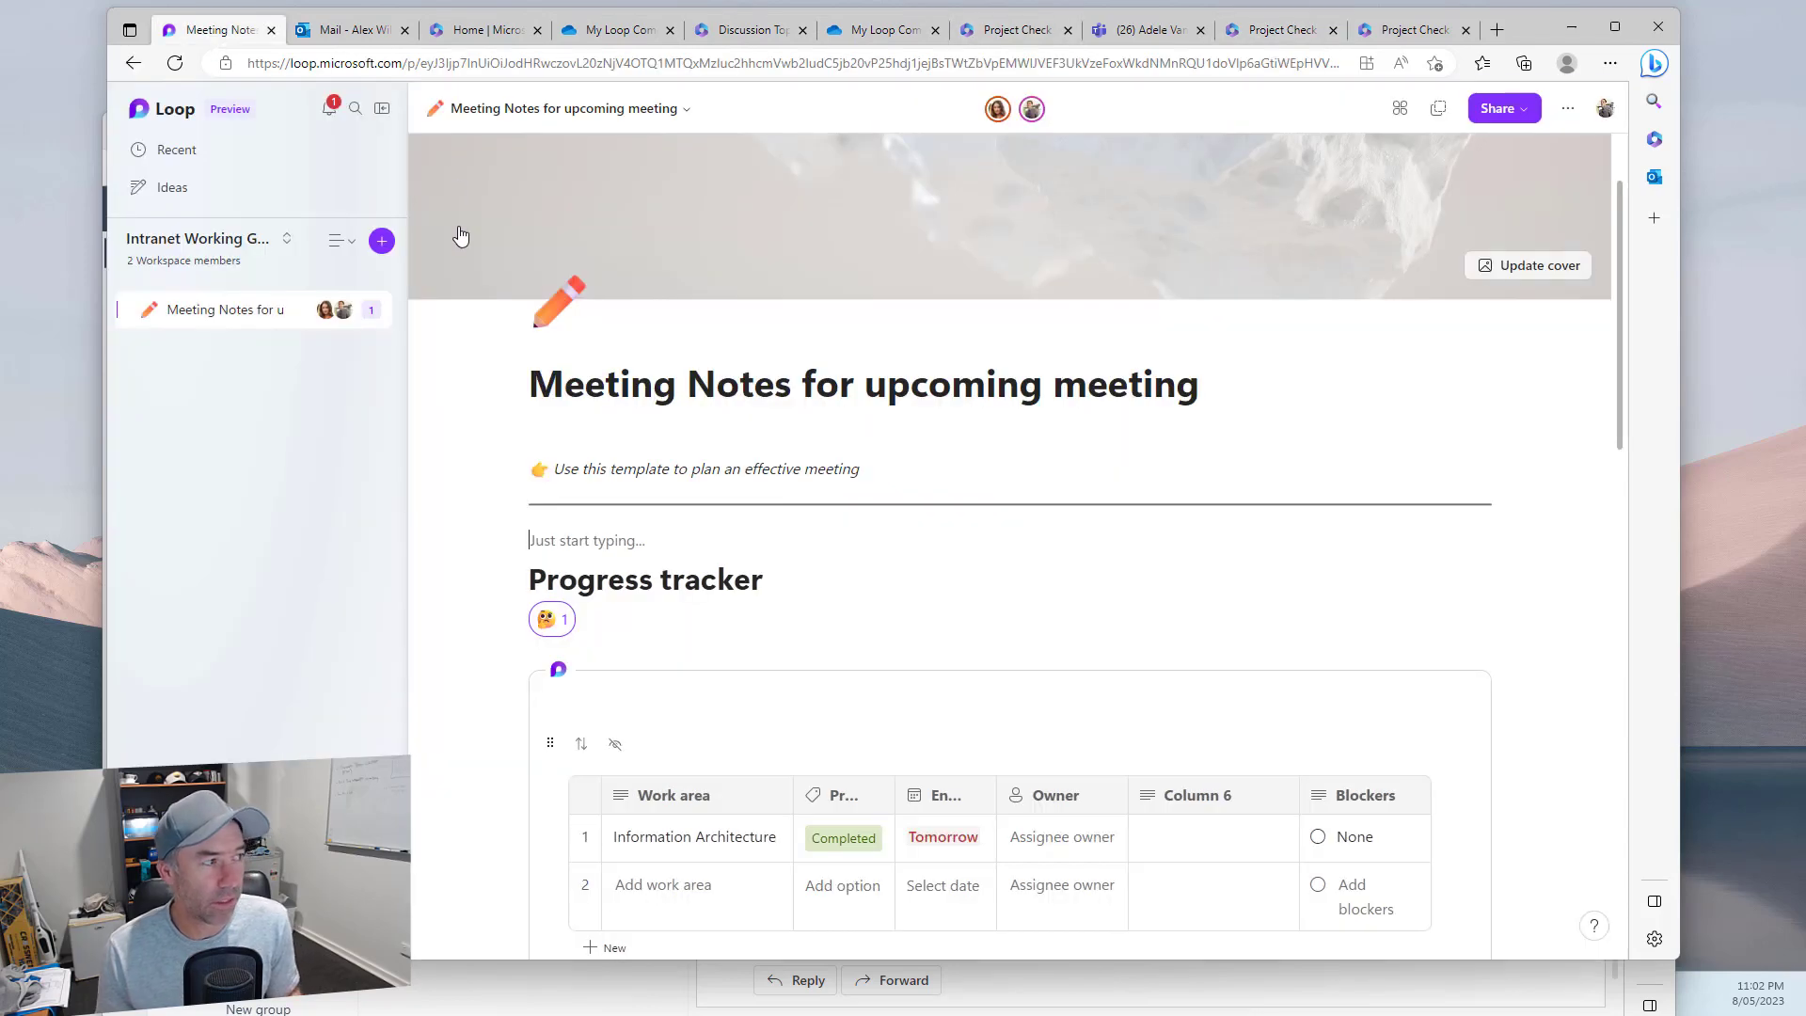
click(581, 538)
key(ctrl+v)
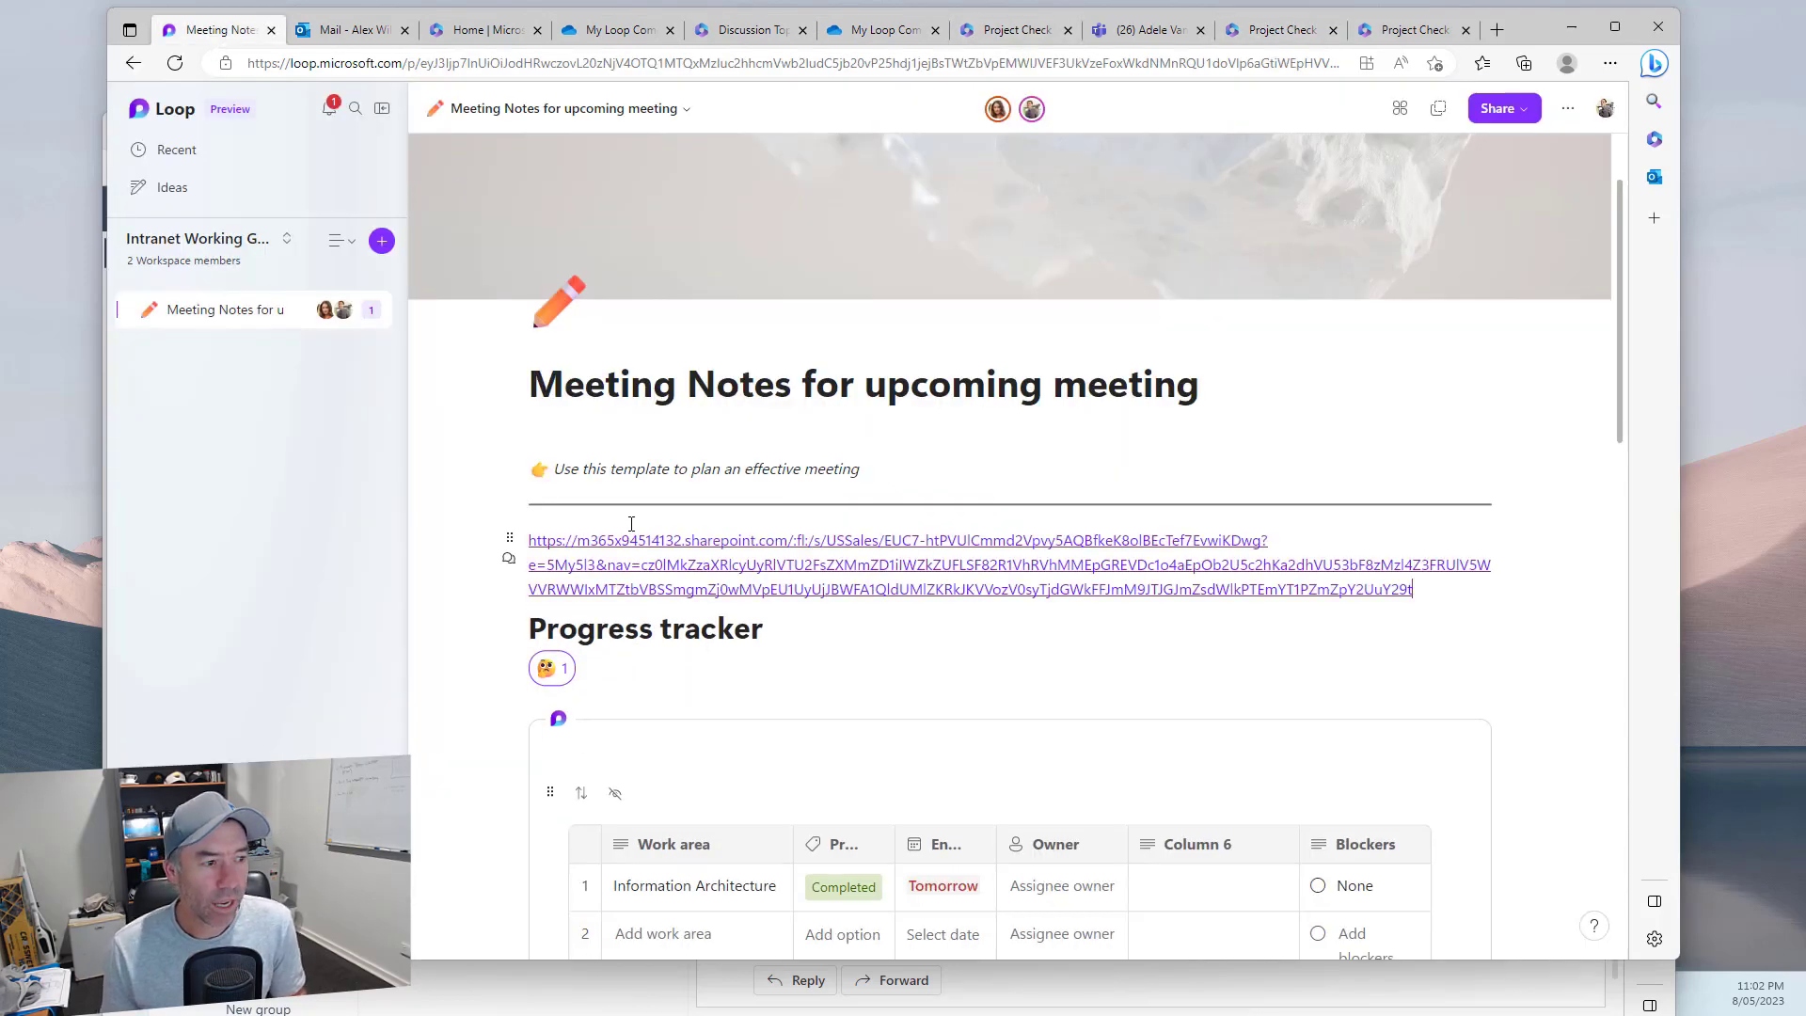